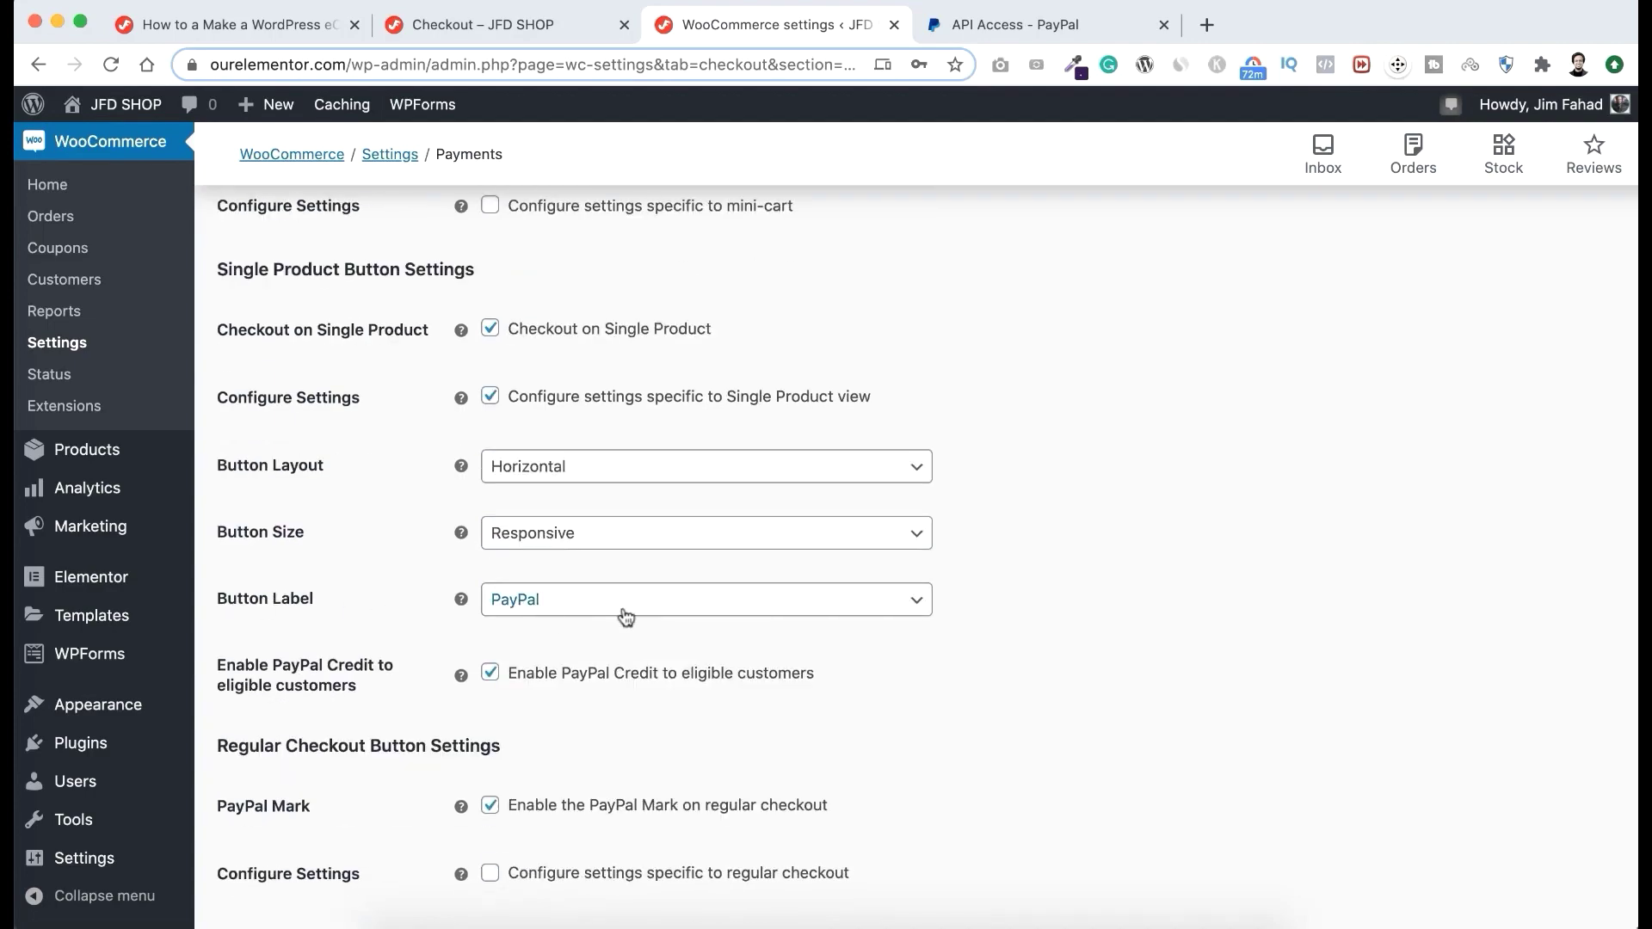
{"action": "left_click", "coordinate": [627, 602]}
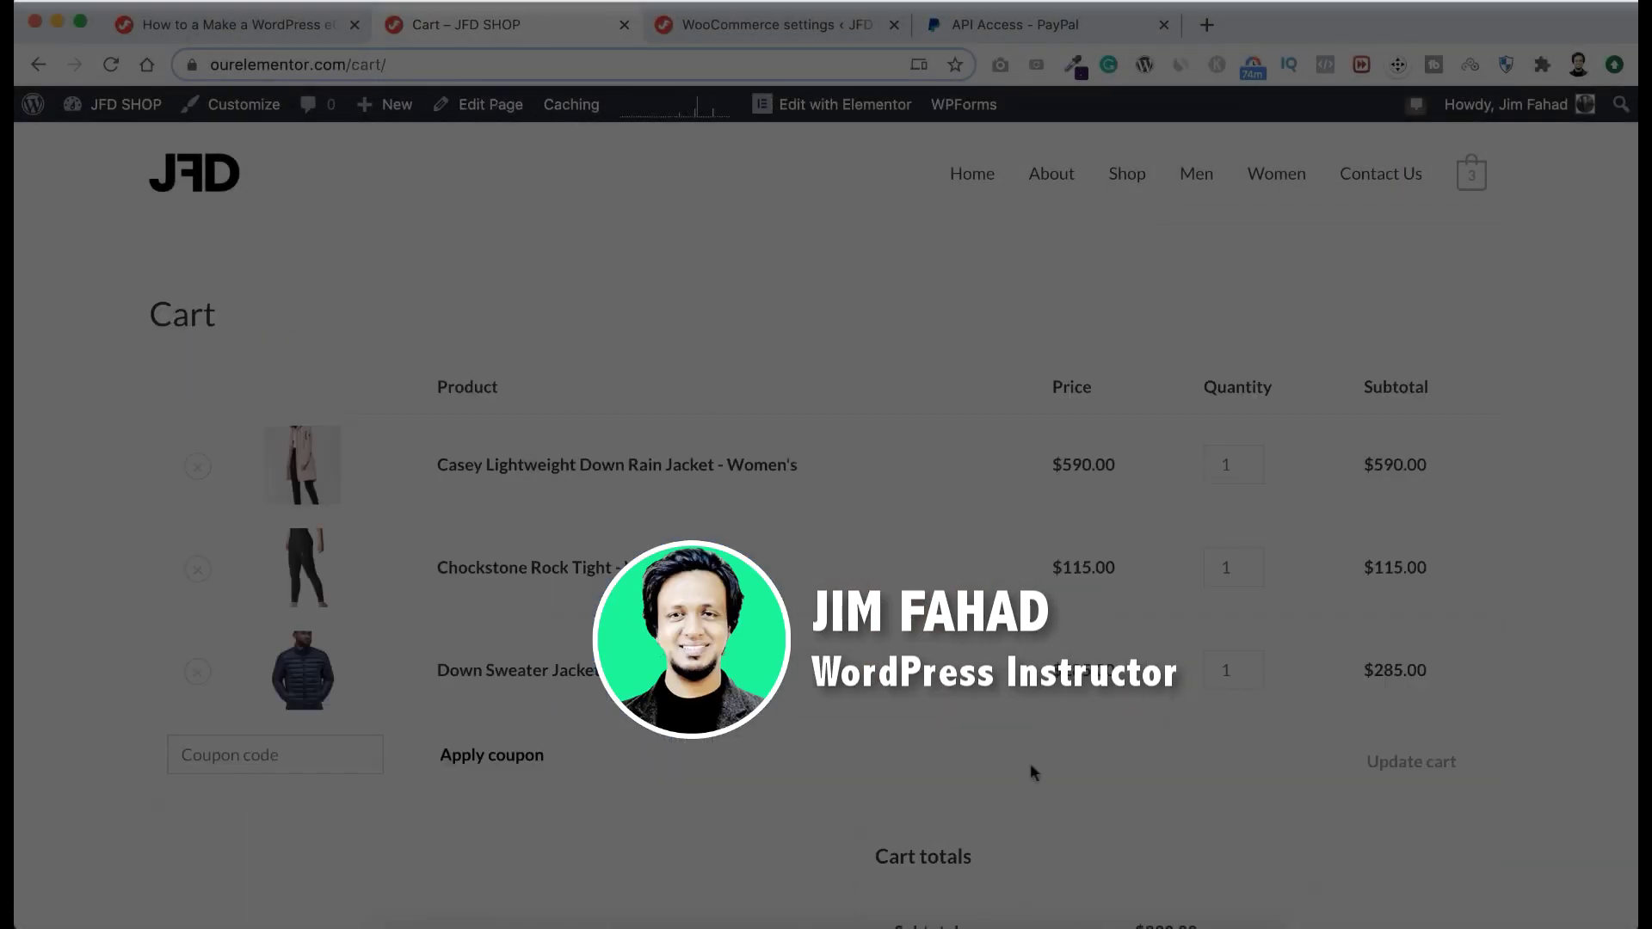
Step: Check out the cart through PayPal, accept the terms and conditions, and choose to pay with a debit or credit card
{"action": "scroll", "coordinate": [1030, 762], "scroll_direction": "down", "scroll_amount": 7}
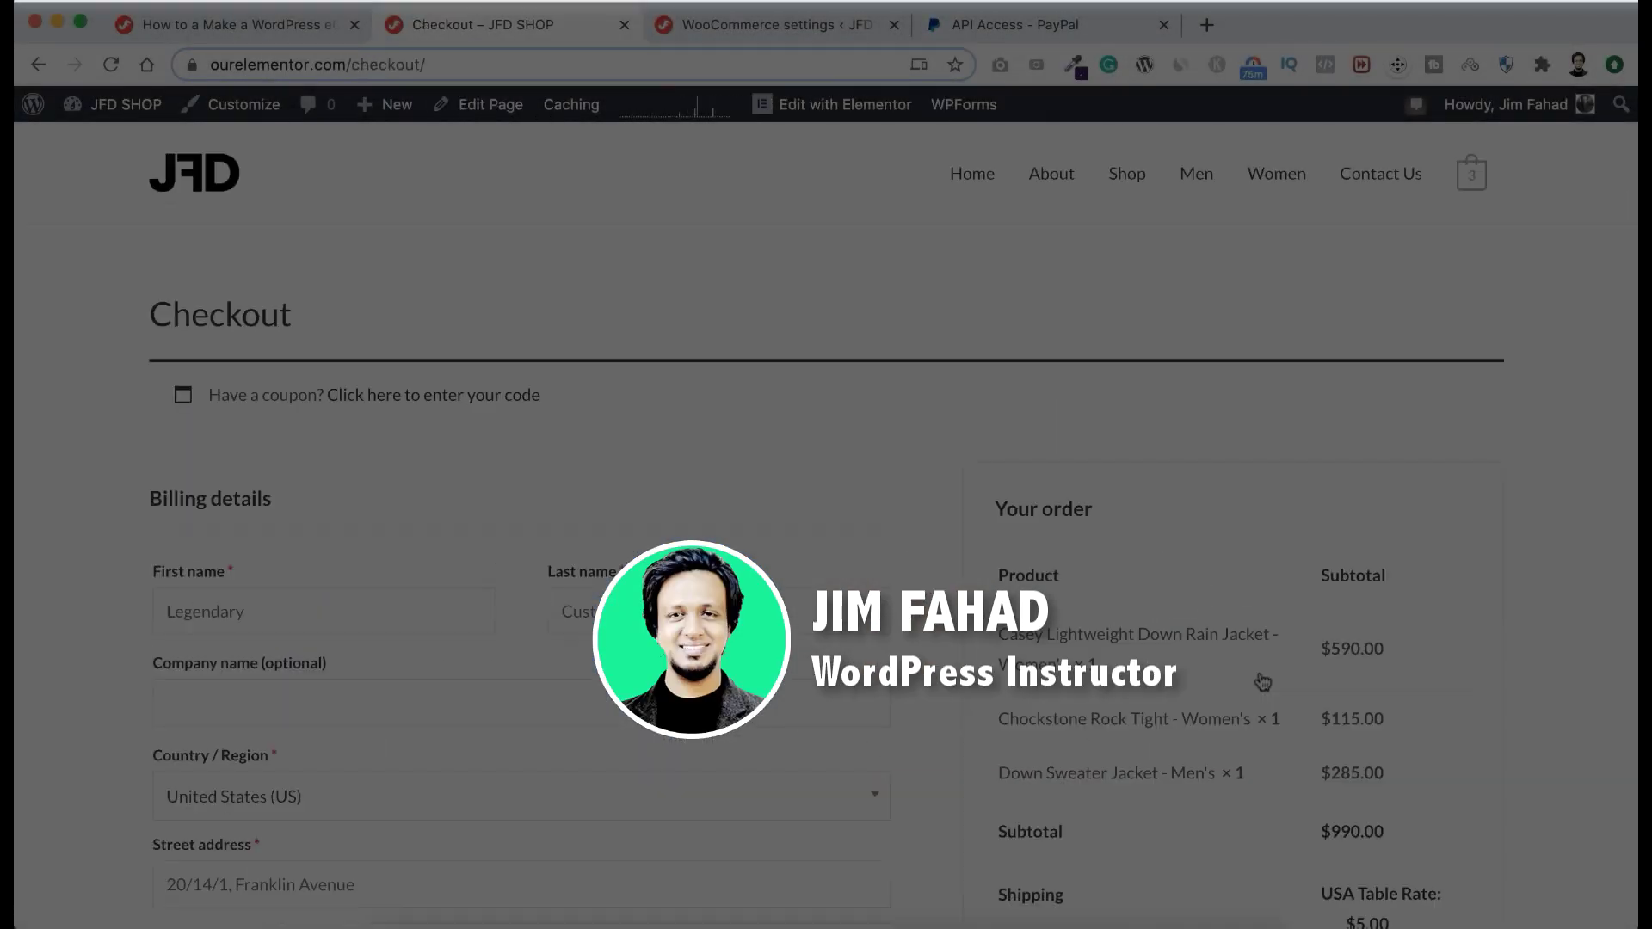
{"action": "scroll", "coordinate": [1322, 748], "scroll_direction": "down", "scroll_amount": 8}
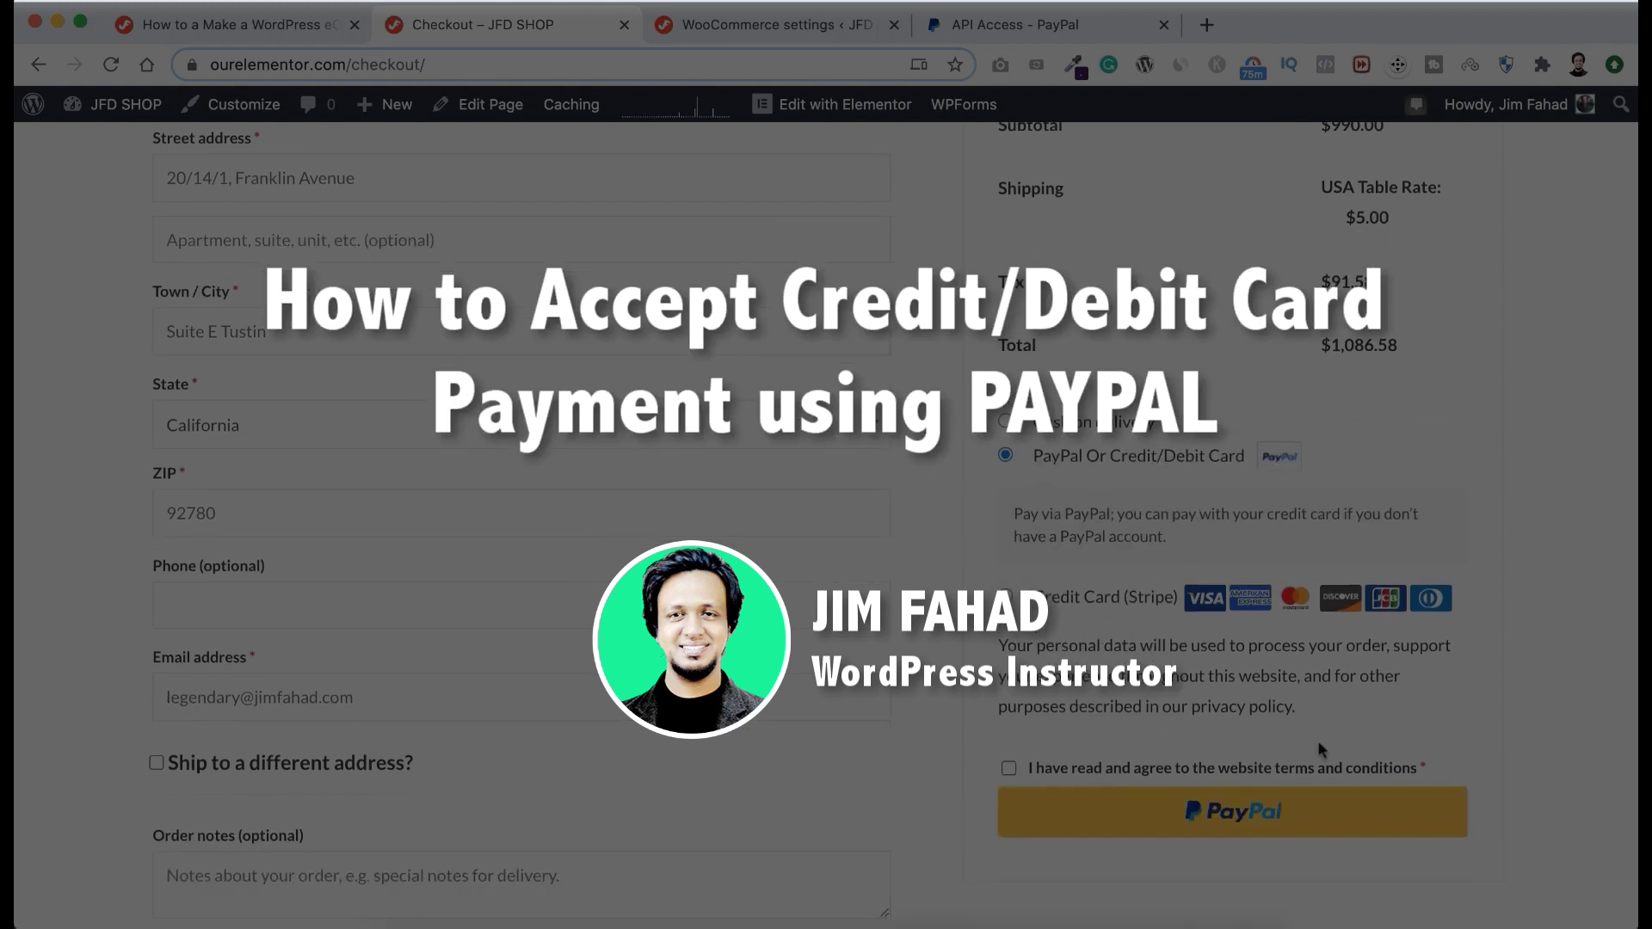
{"action": "left_click", "coordinate": [1009, 768]}
{"action": "left_click", "coordinate": [1232, 811]}
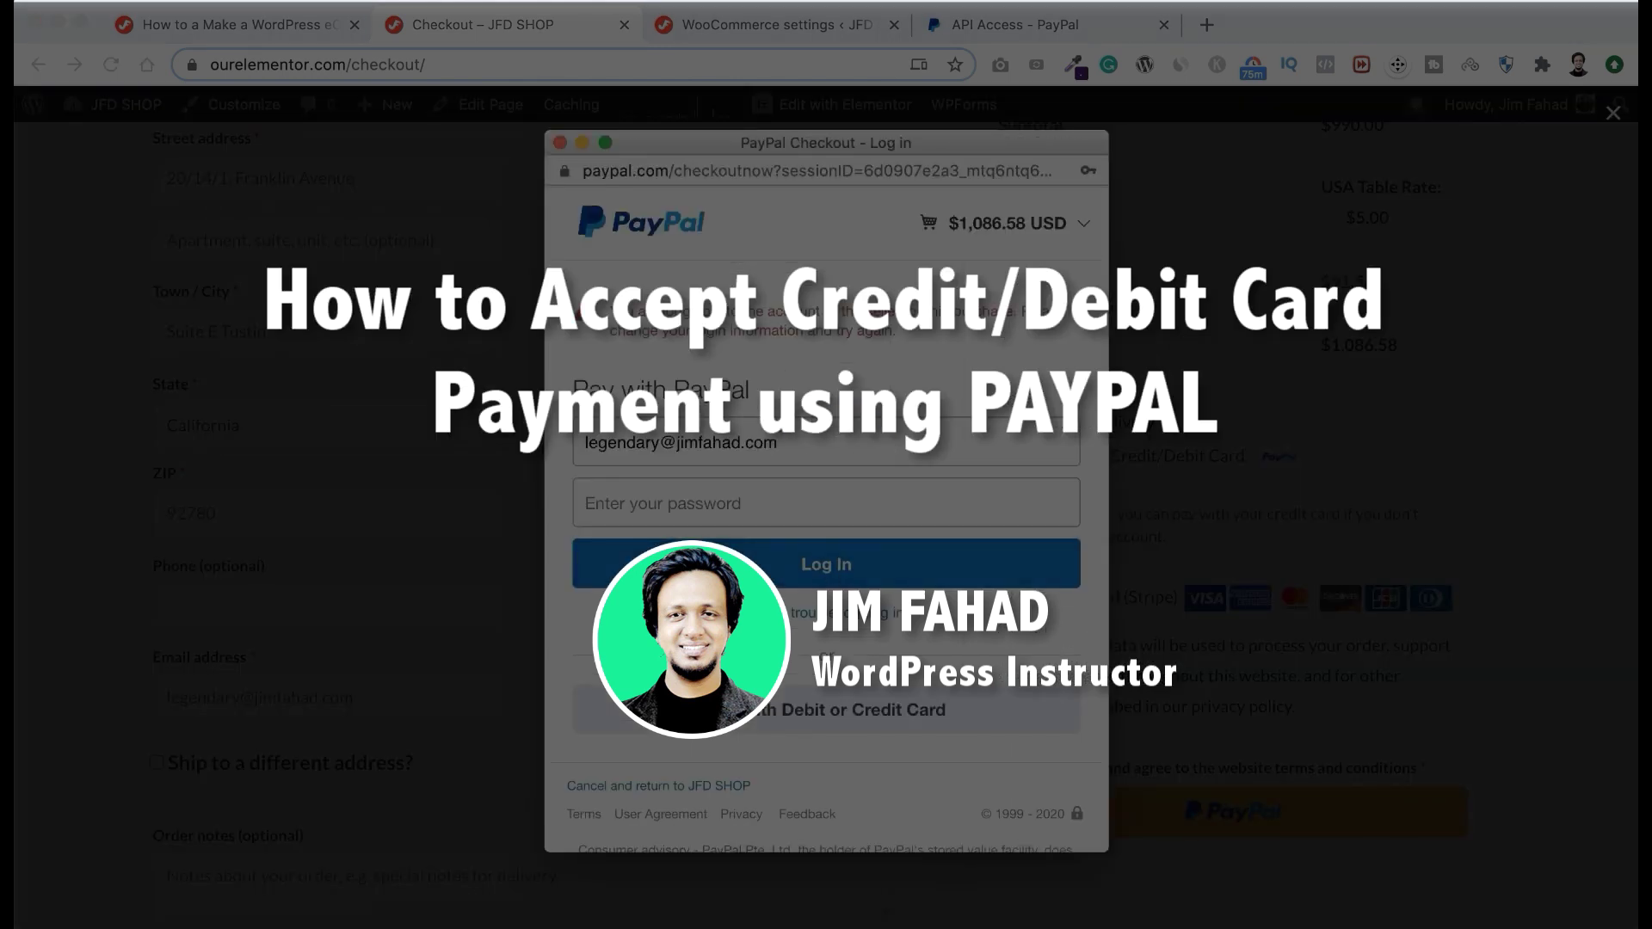
{"action": "left_click", "coordinate": [863, 710]}
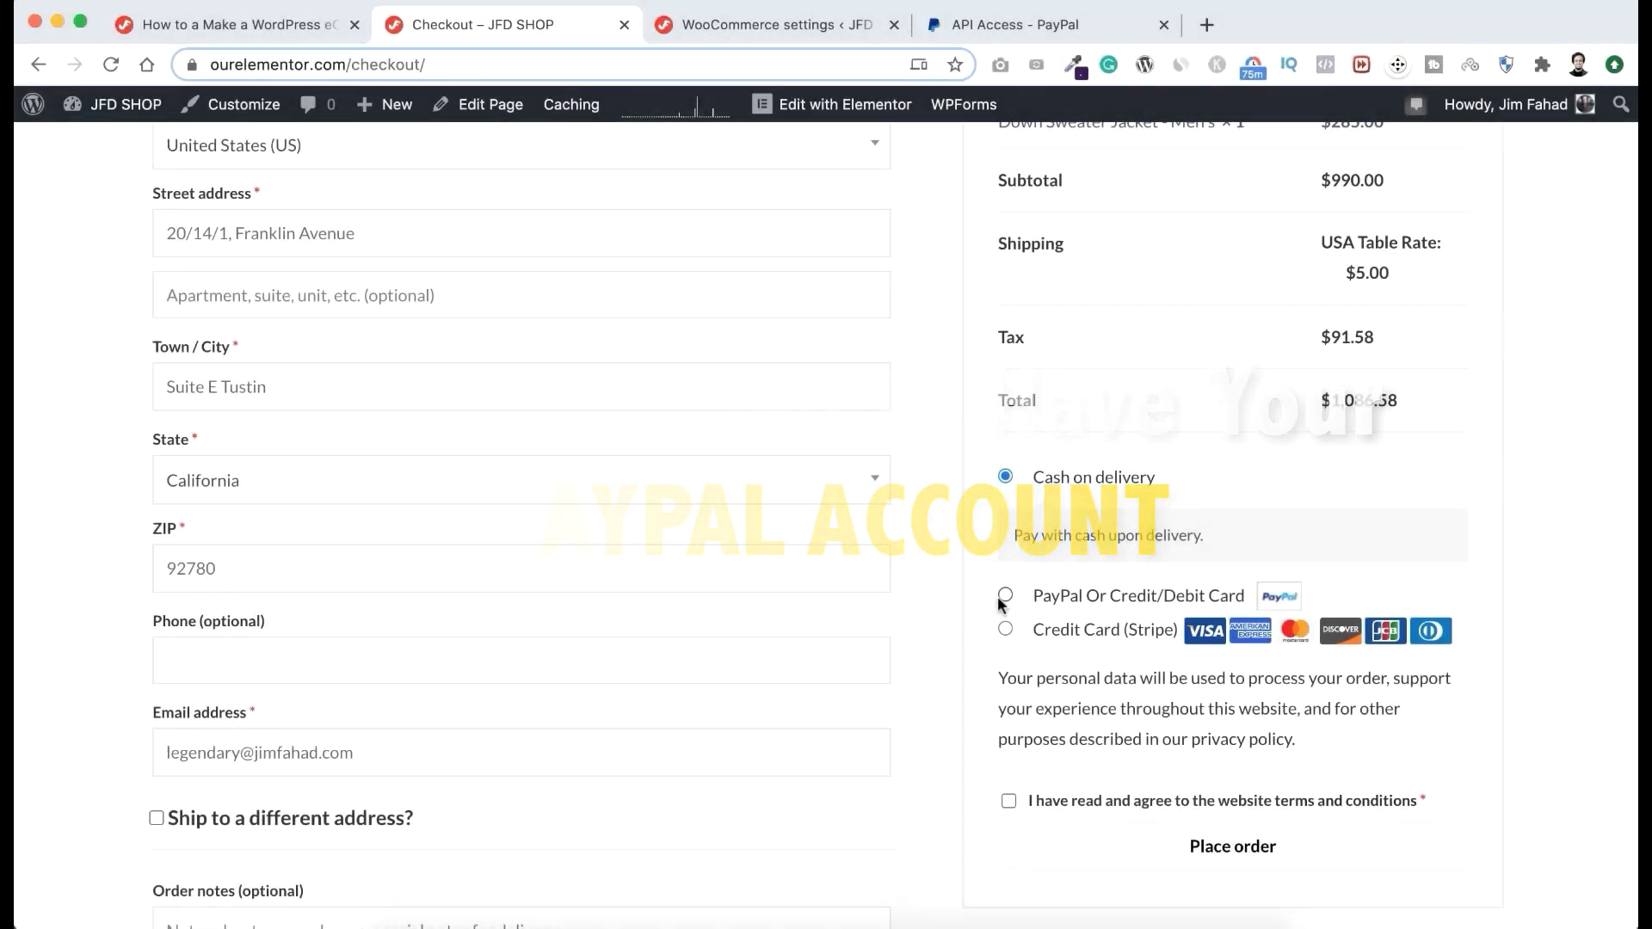
Step: Select PayPal Or Credit/Debit Card at checkout, start the PayPal payment and view its debit or credit card form
{"action": "left_click", "coordinate": [1003, 596]}
{"action": "left_click", "coordinate": [1067, 812]}
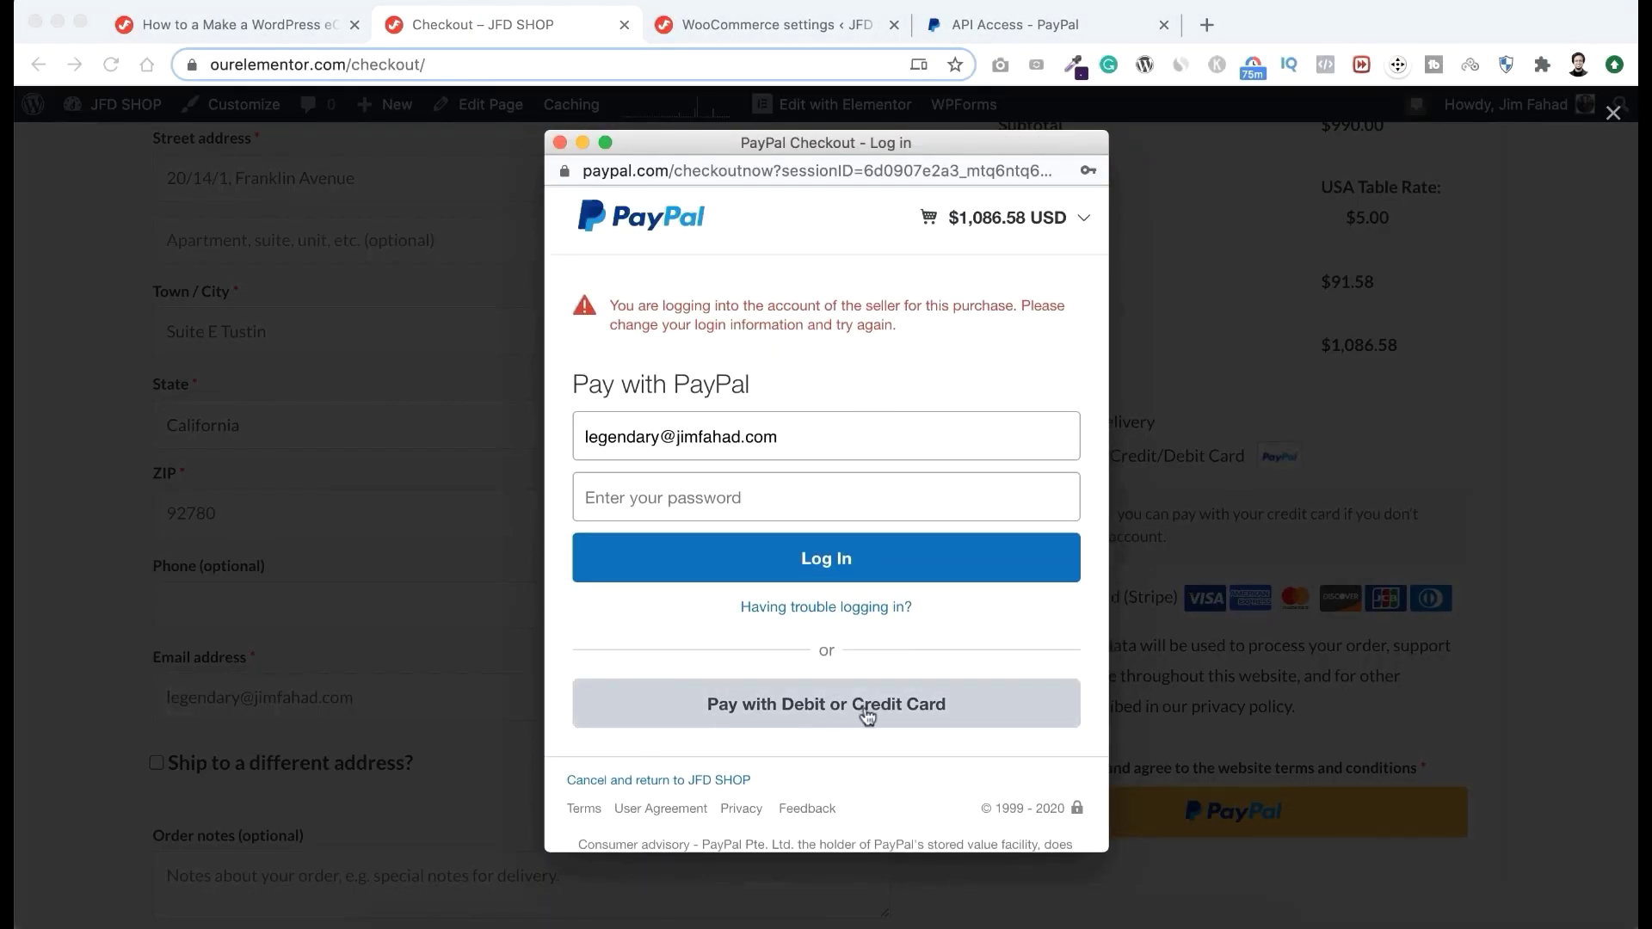
{"action": "left_click", "coordinate": [816, 711]}
{"action": "scroll", "coordinate": [792, 677], "scroll_direction": "down", "scroll_amount": 15}
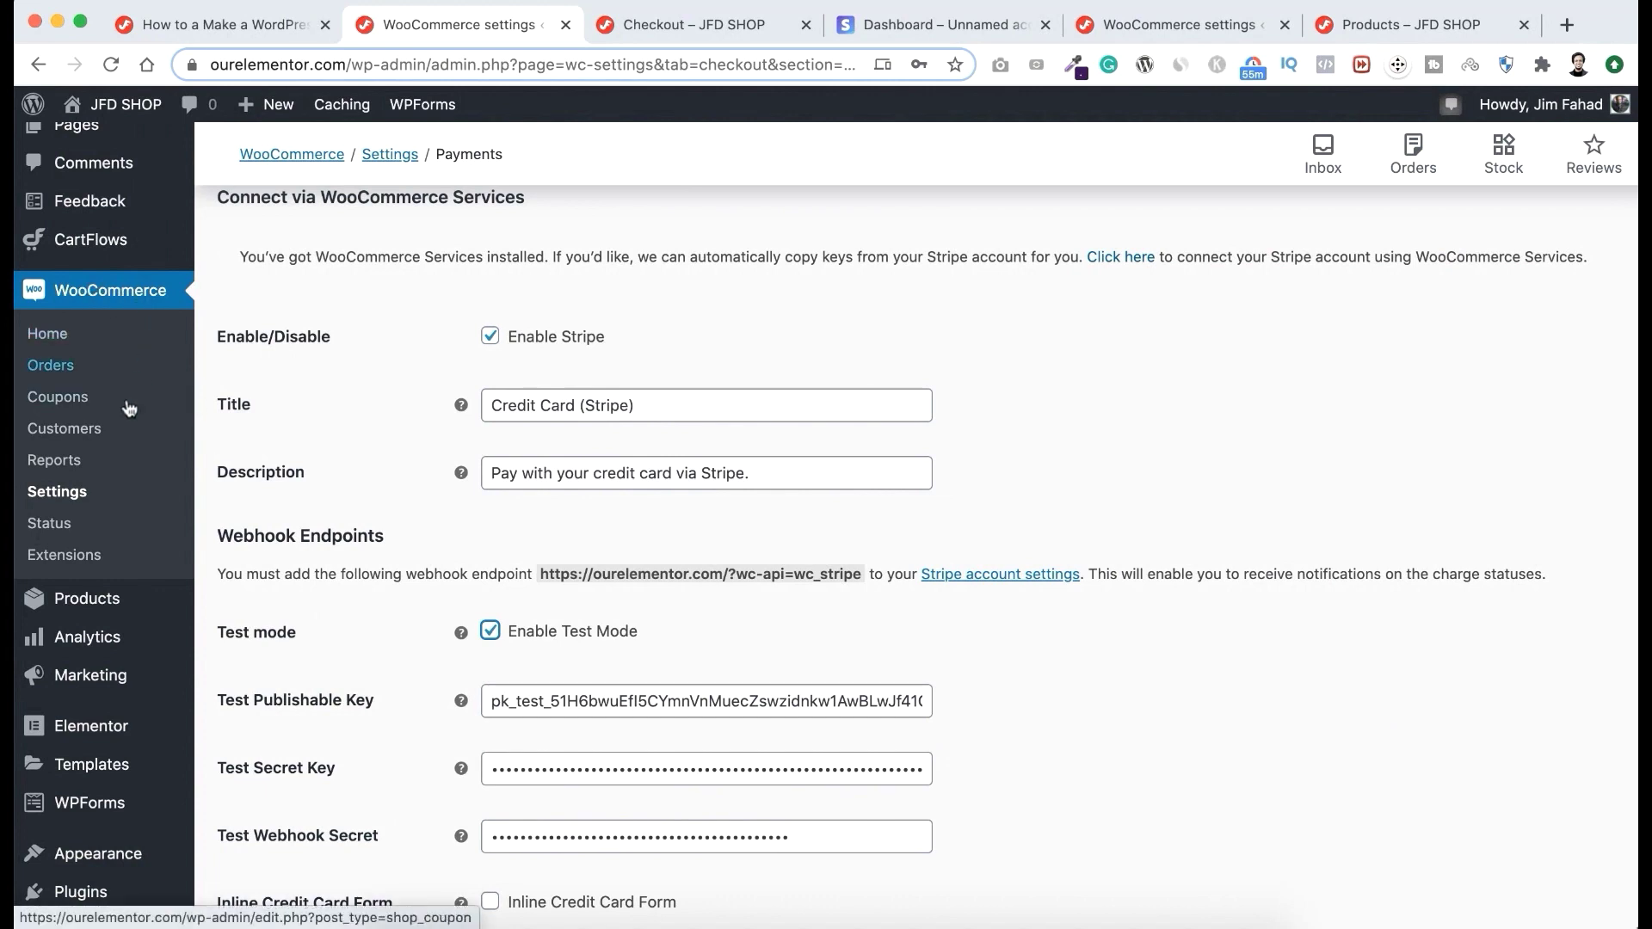
Step: Enable the standard PayPal method in the WooCommerce payment settings and save its setup
{"action": "left_click", "coordinate": [69, 492]}
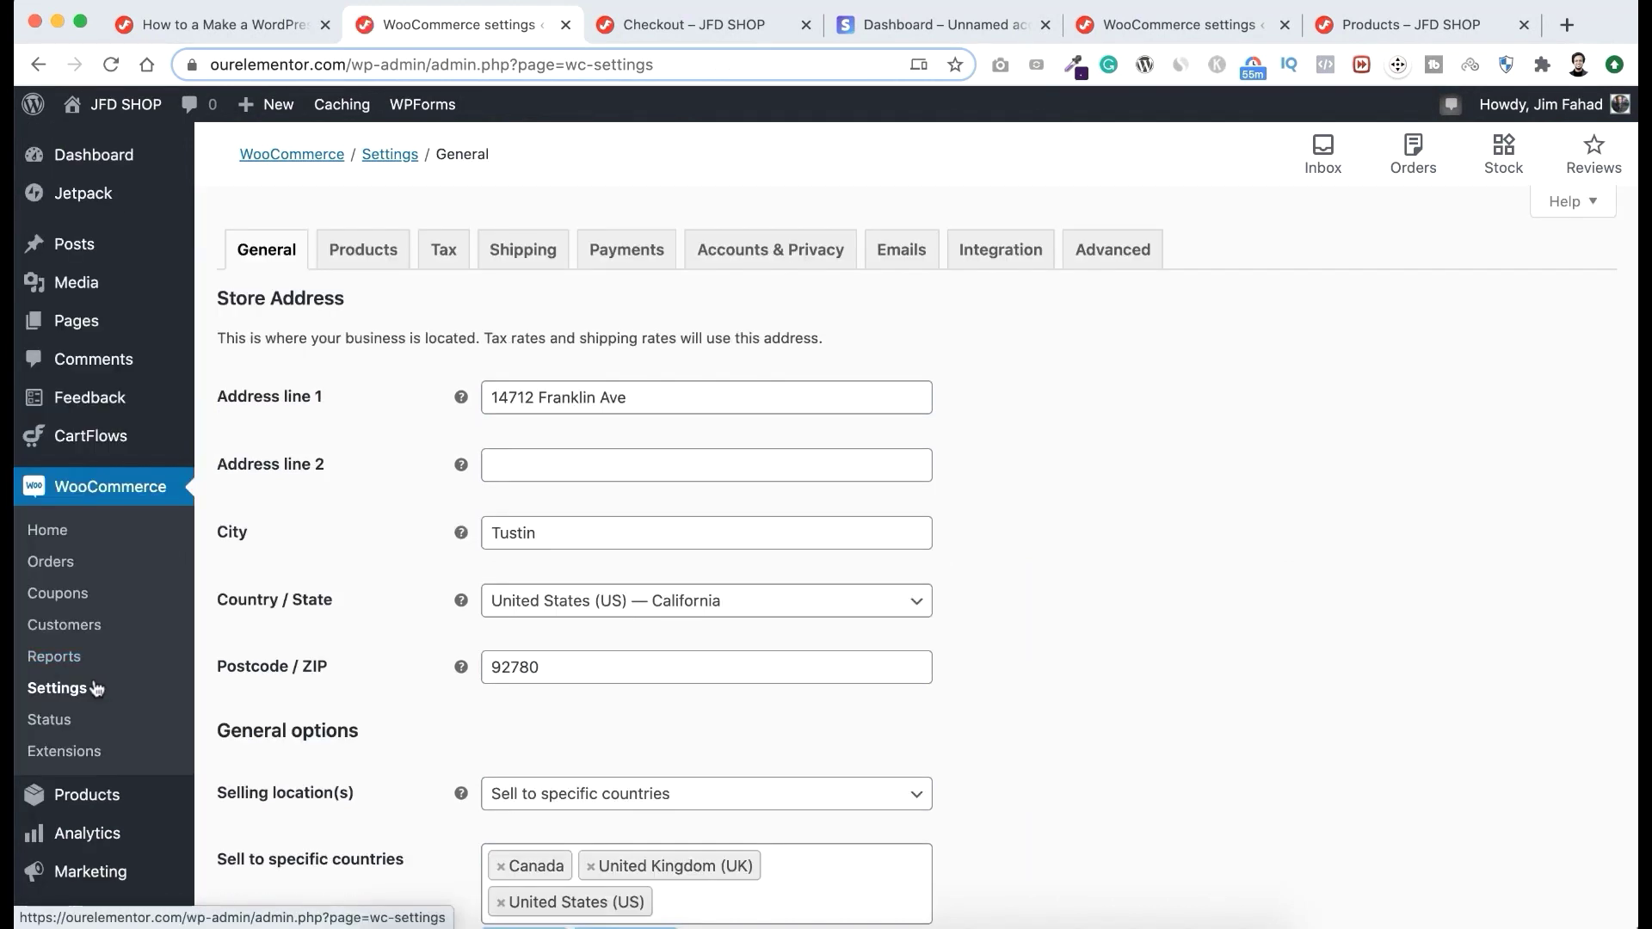
{"action": "left_click", "coordinate": [625, 257]}
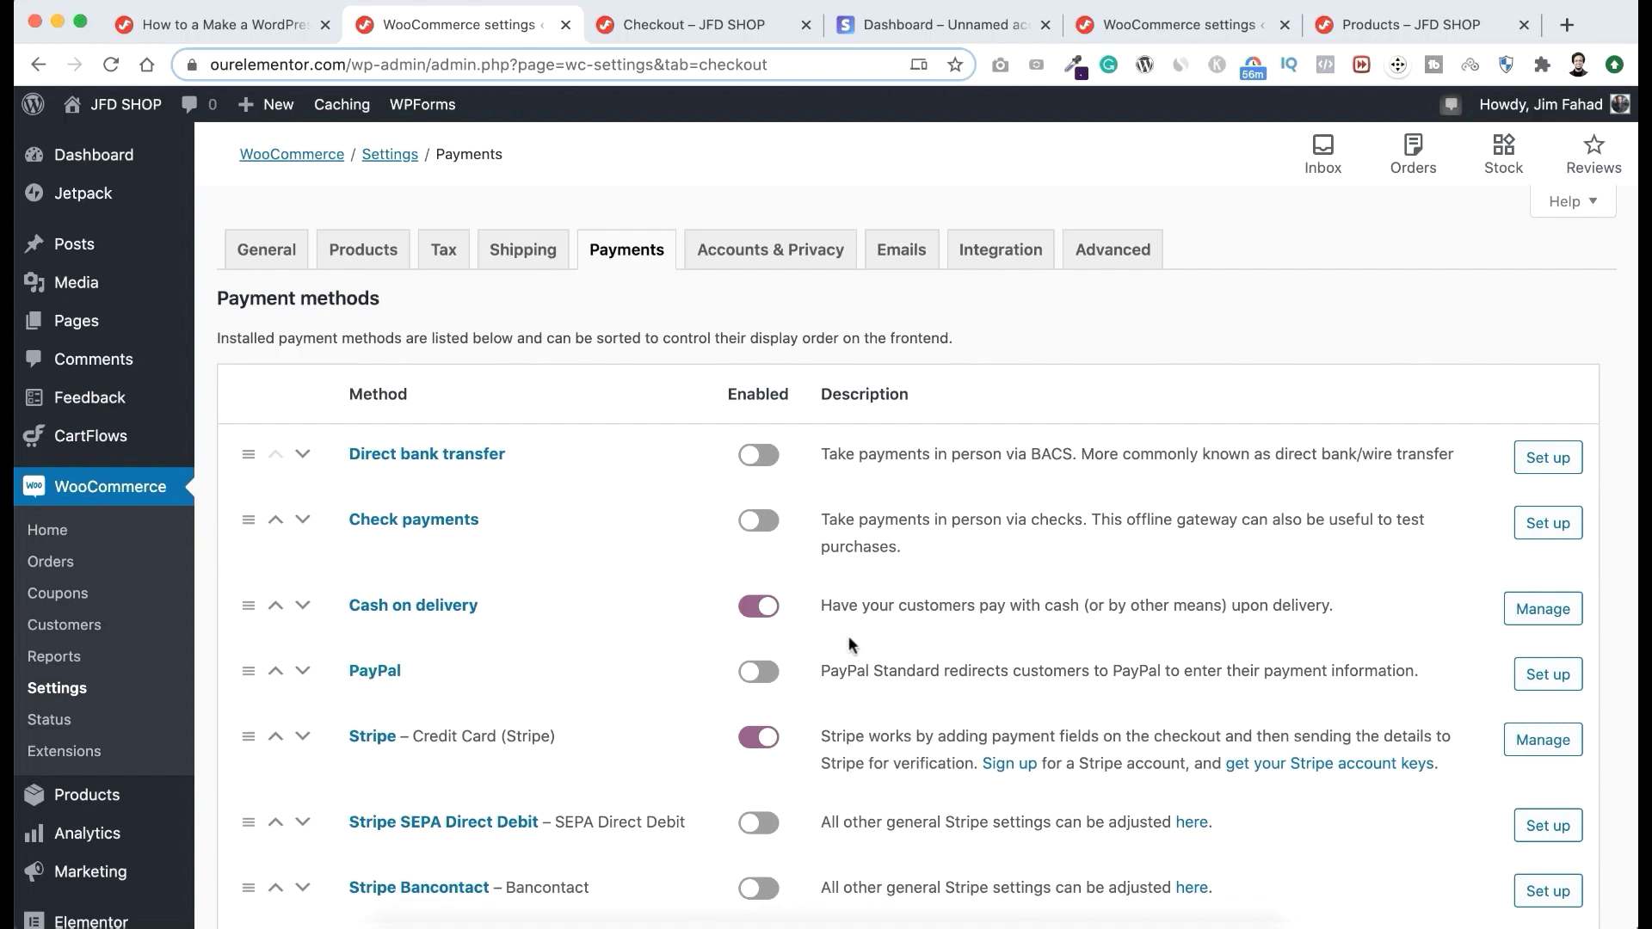
{"action": "left_click", "coordinate": [768, 674]}
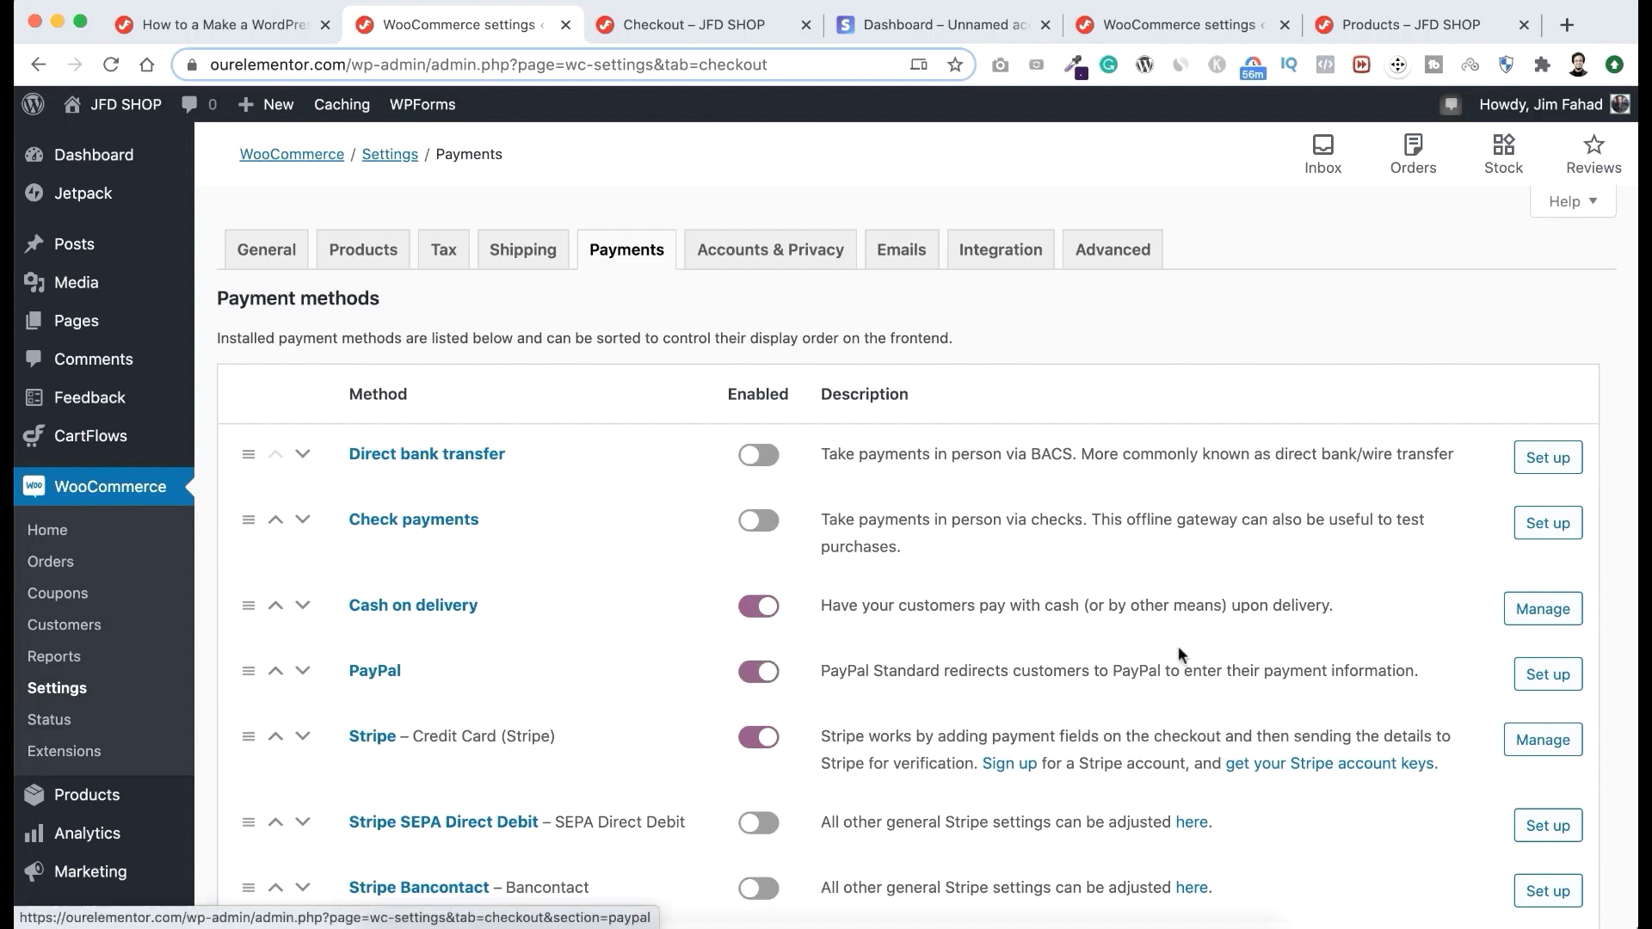
{"action": "left_click", "coordinate": [1548, 674]}
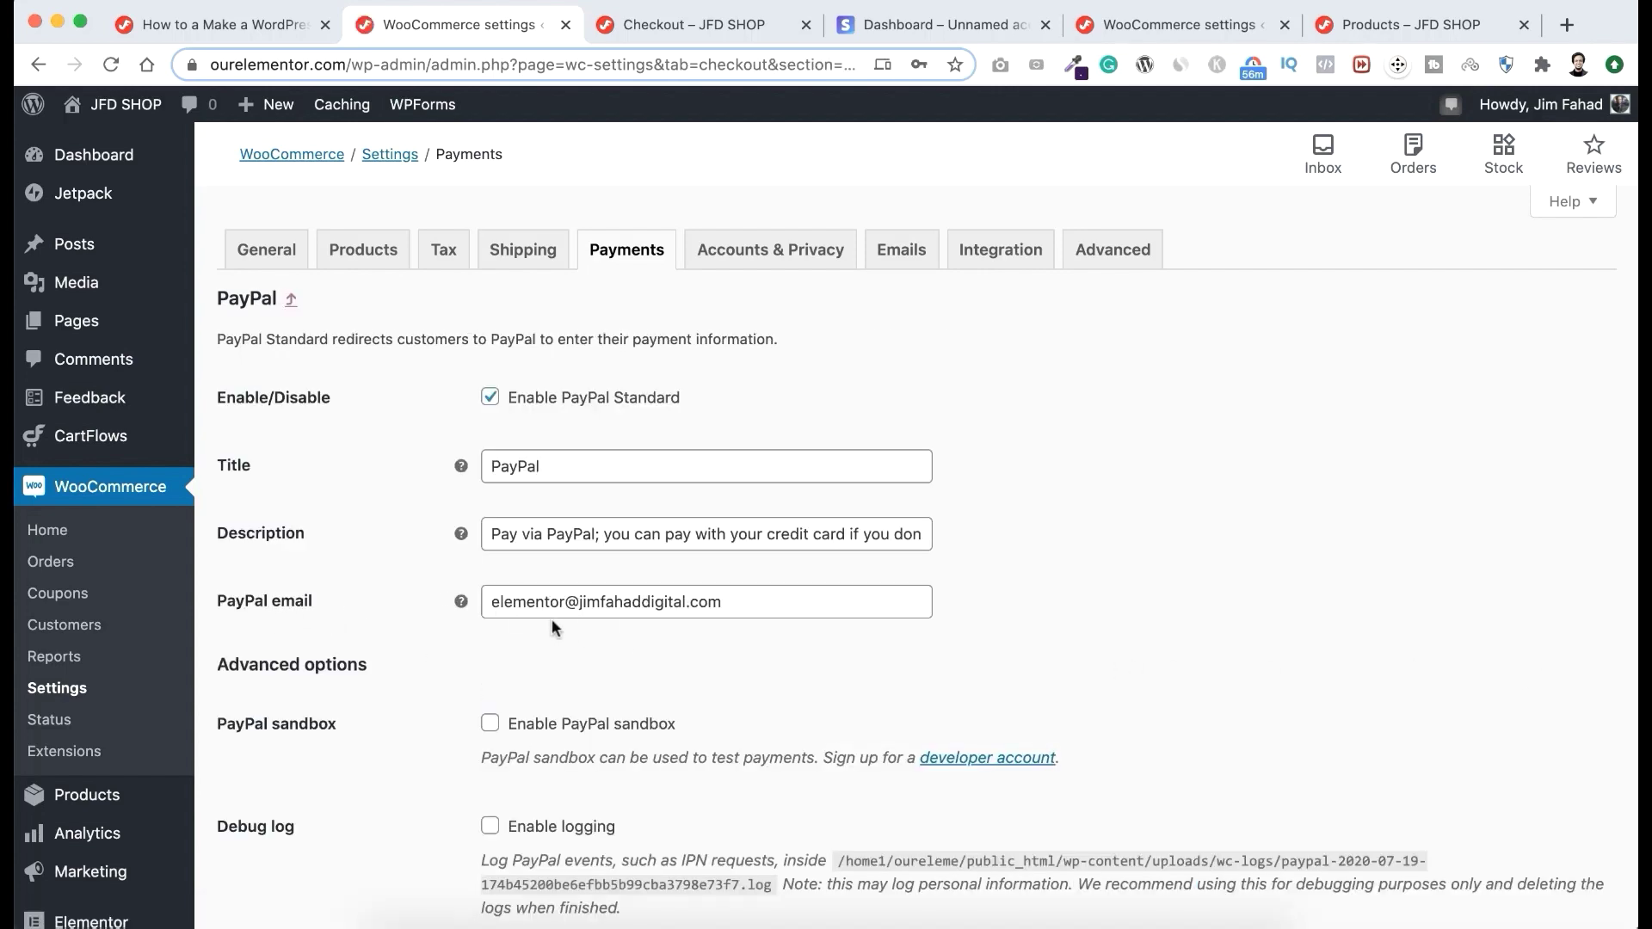
{"action": "scroll", "coordinate": [523, 710], "scroll_direction": "down", "scroll_amount": 15}
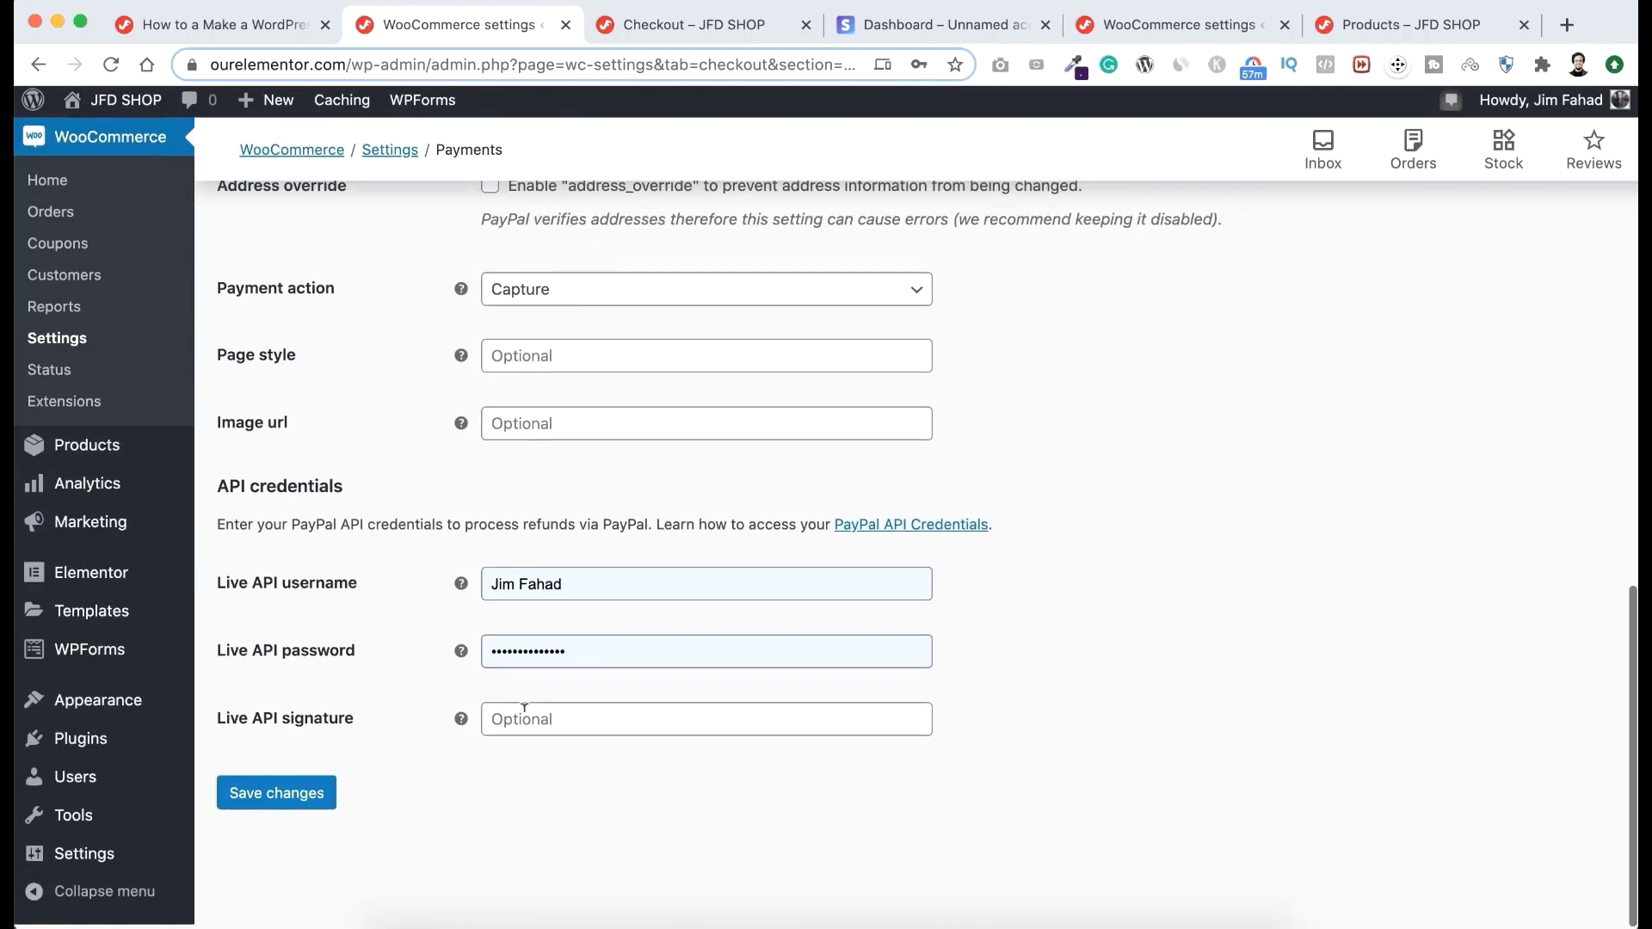
{"action": "left_click", "coordinate": [297, 798]}
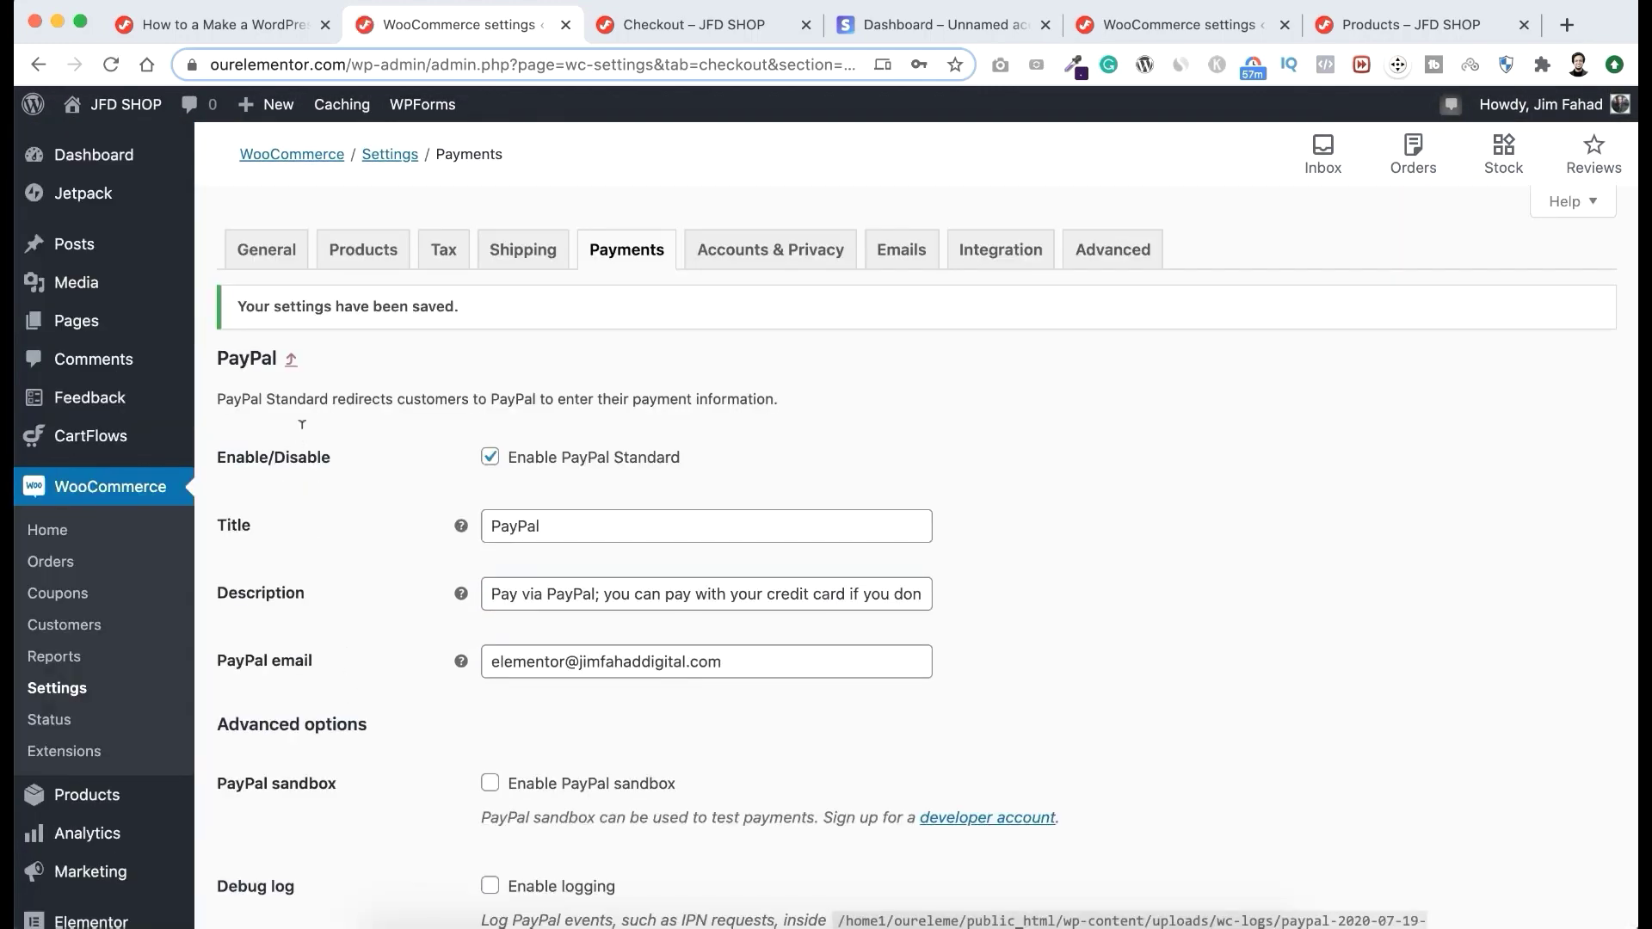
Step: Visit the shop and add the Casey Lightweight Down Rain Jacket, Chockstone Rock Tight and Down Sweater Jacket to the cart
{"action": "mouse_move", "coordinate": [121, 104]}
{"action": "right_click", "coordinate": [136, 173]}
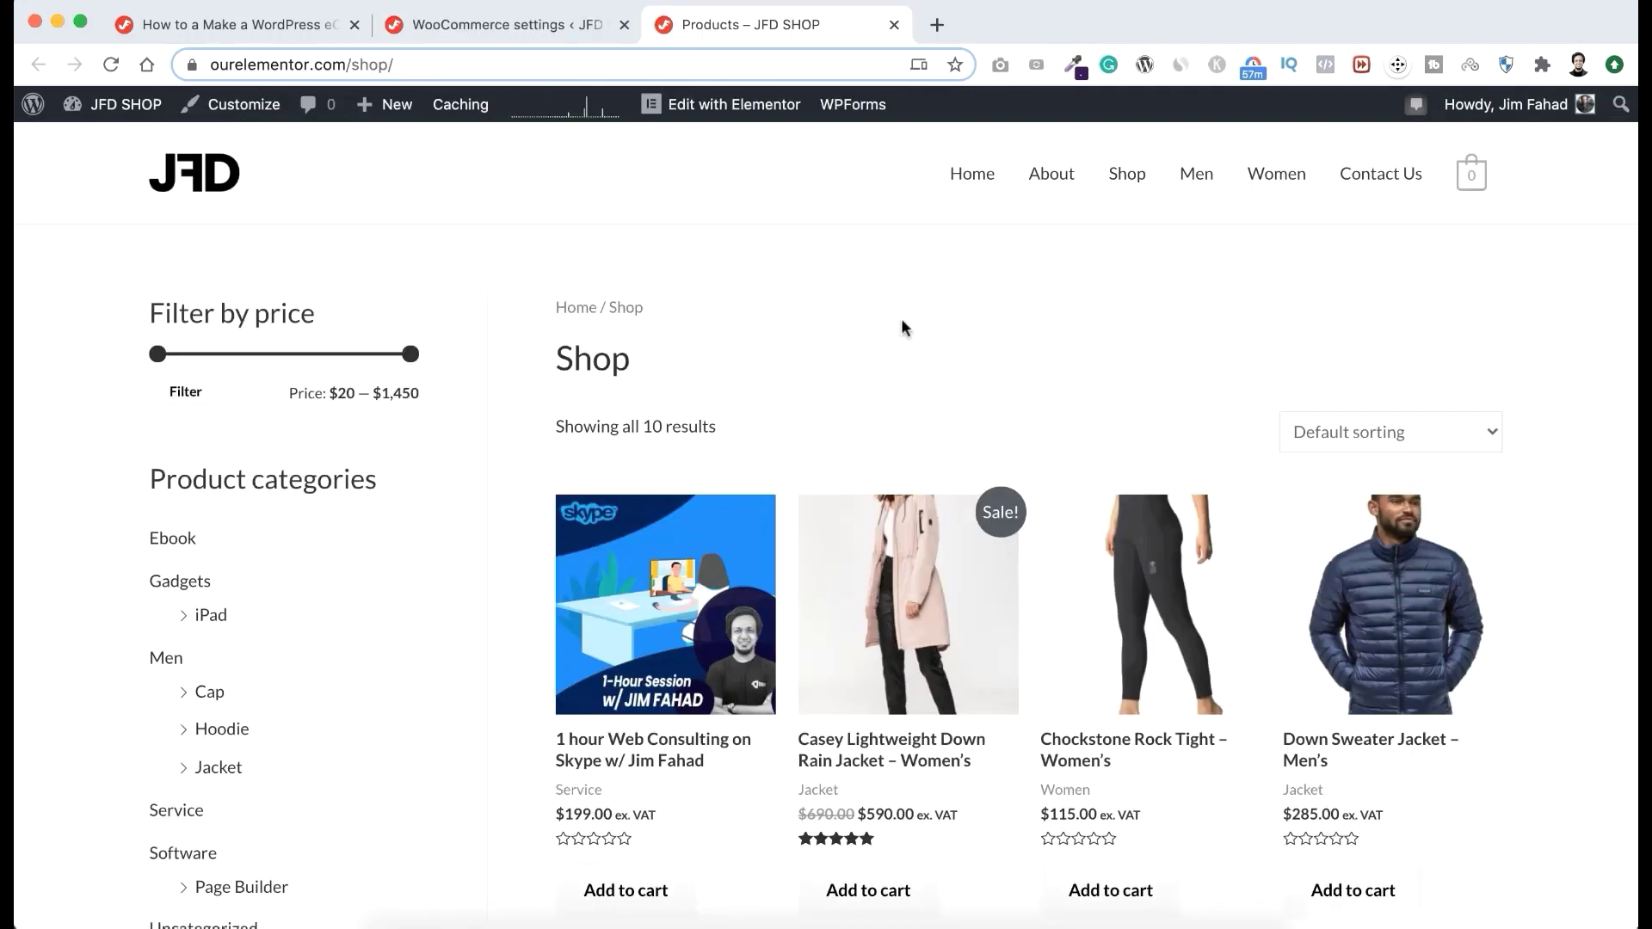
{"action": "scroll", "coordinate": [901, 318], "scroll_direction": "down", "scroll_amount": 3}
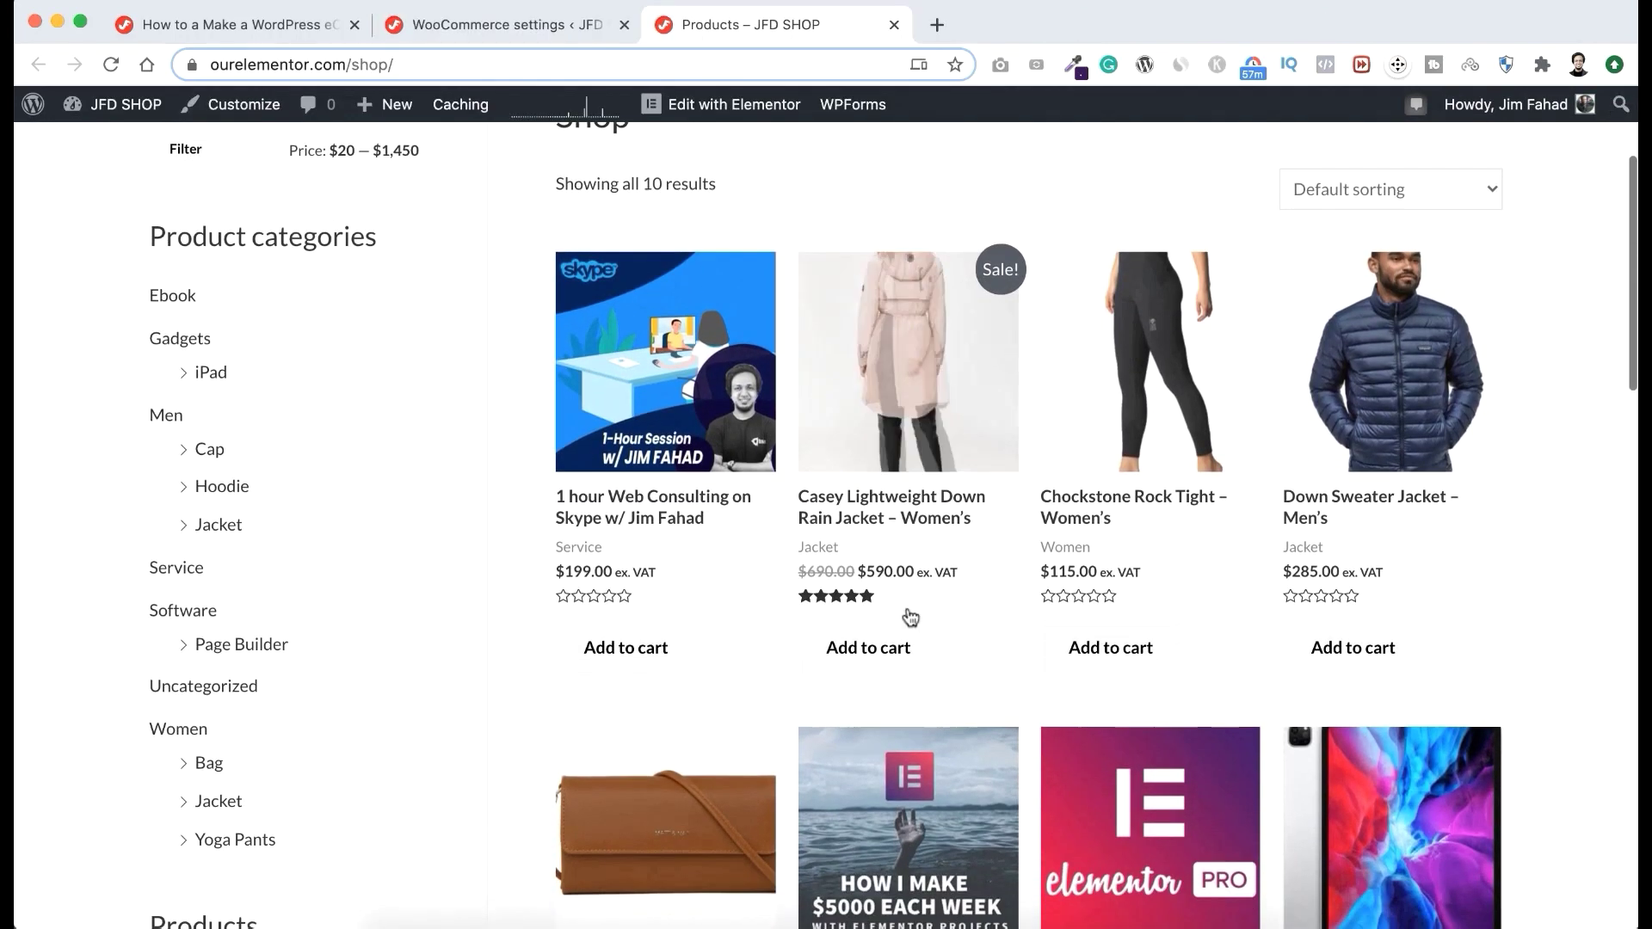
{"action": "left_click", "coordinate": [904, 655]}
{"action": "left_click", "coordinate": [1124, 656]}
{"action": "left_click", "coordinate": [1339, 662]}
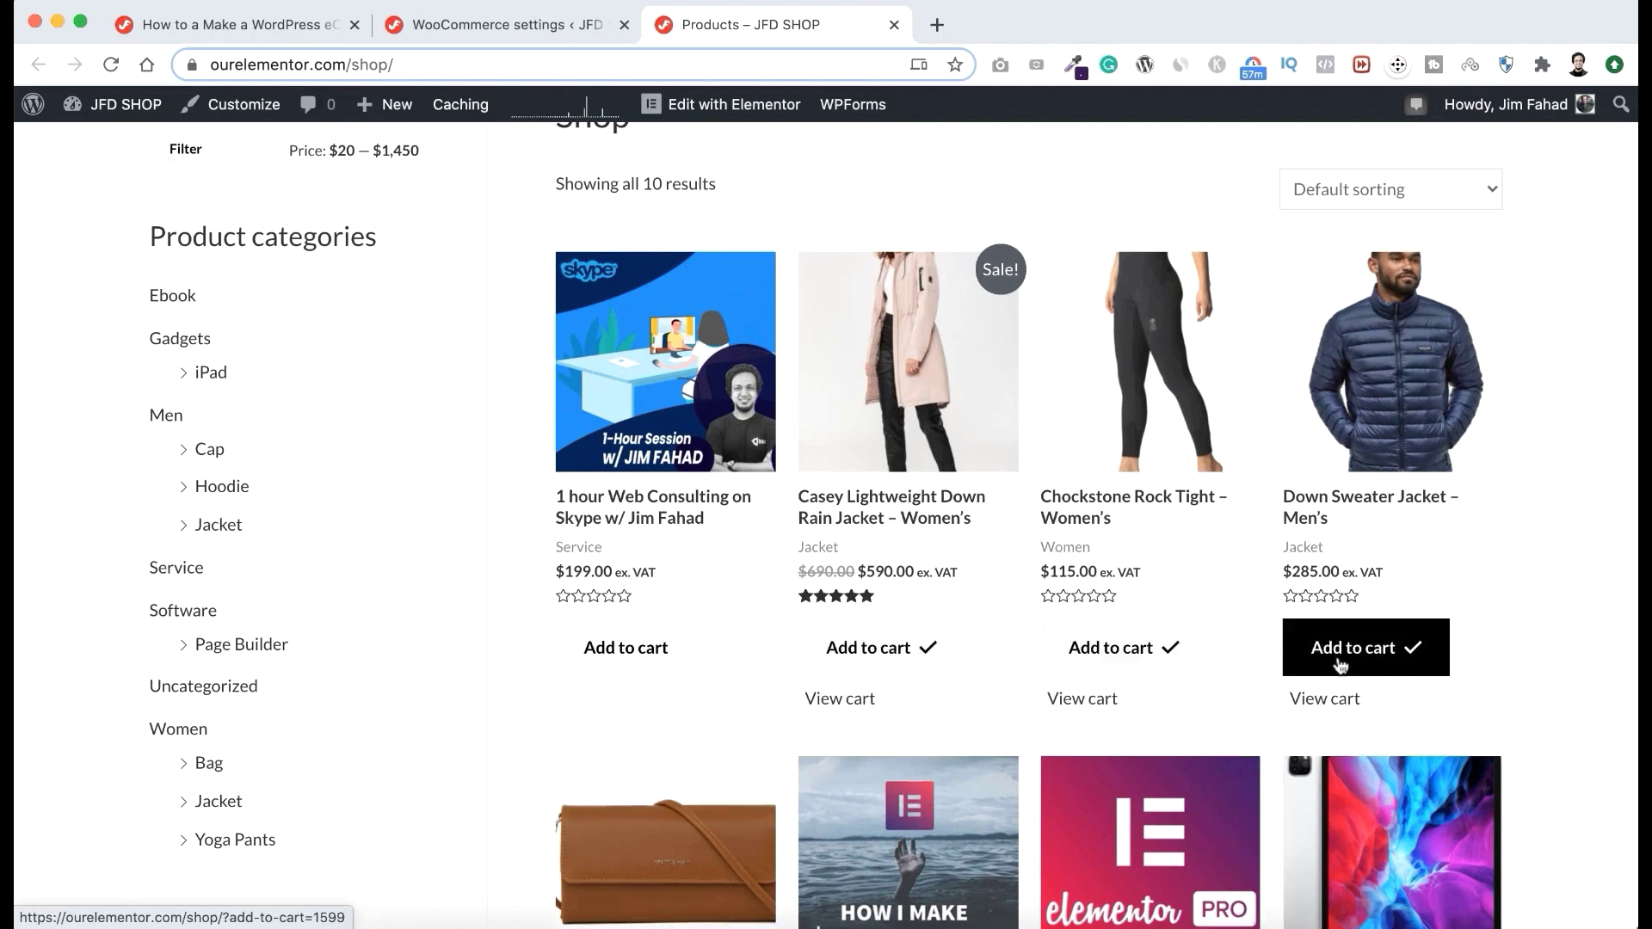
Step: Proceed from the cart to checkout and review the payment methods offered to the customer
{"action": "scroll", "coordinate": [1246, 523], "scroll_direction": "up", "scroll_amount": 3}
{"action": "mouse_move", "coordinate": [1458, 220]}
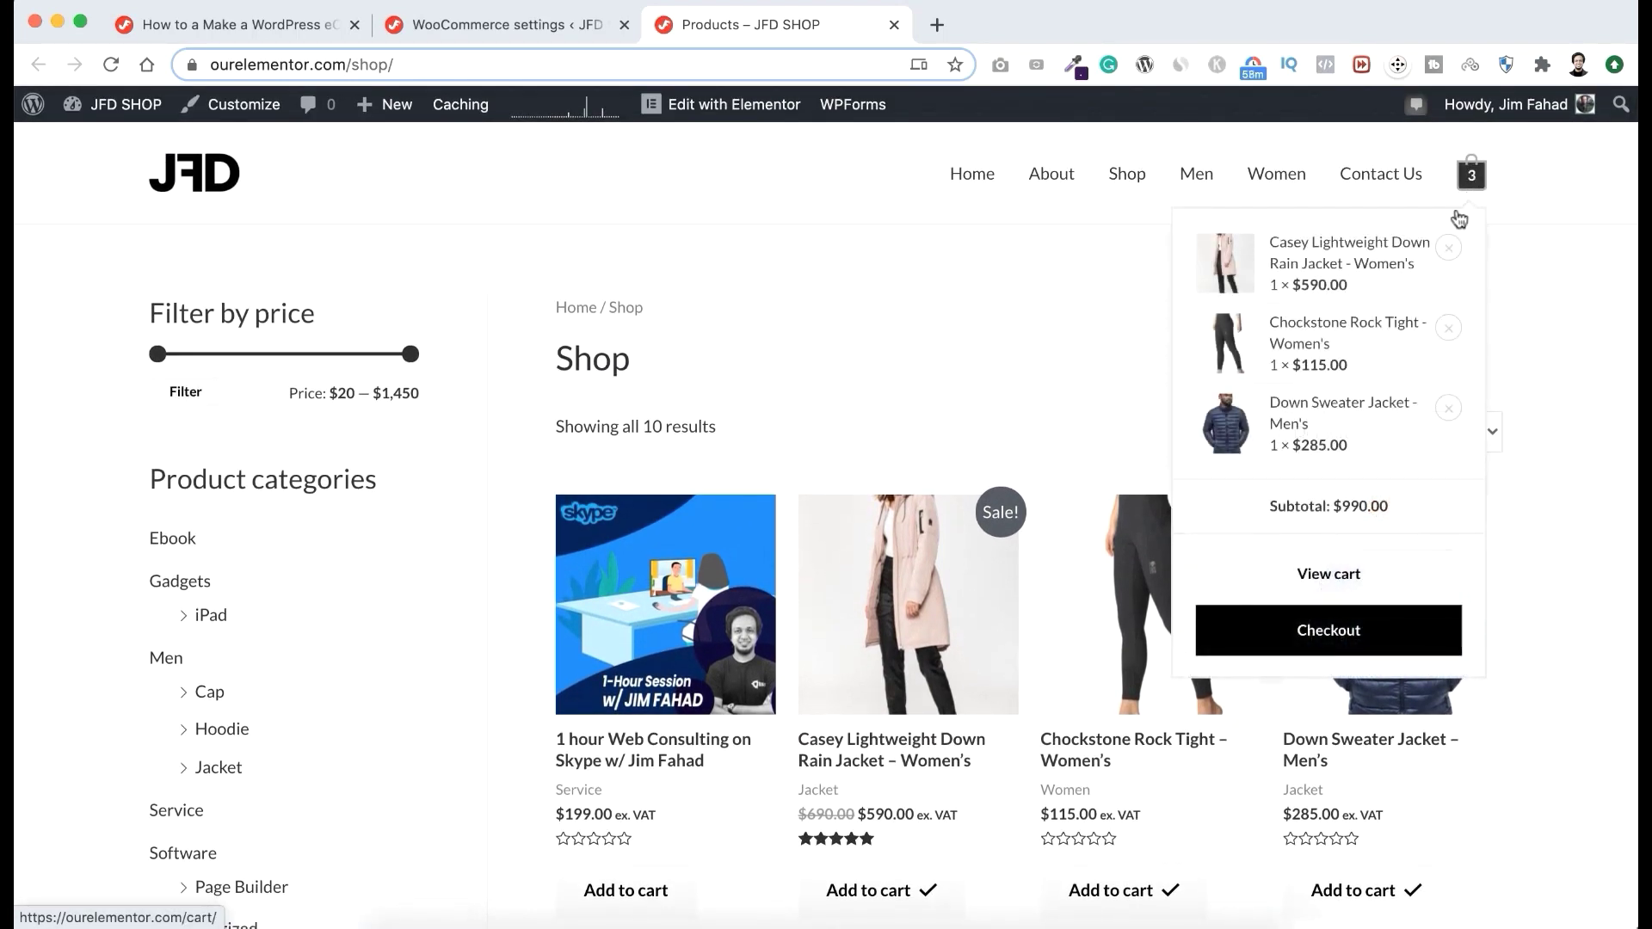
{"action": "left_click", "coordinate": [1384, 628]}
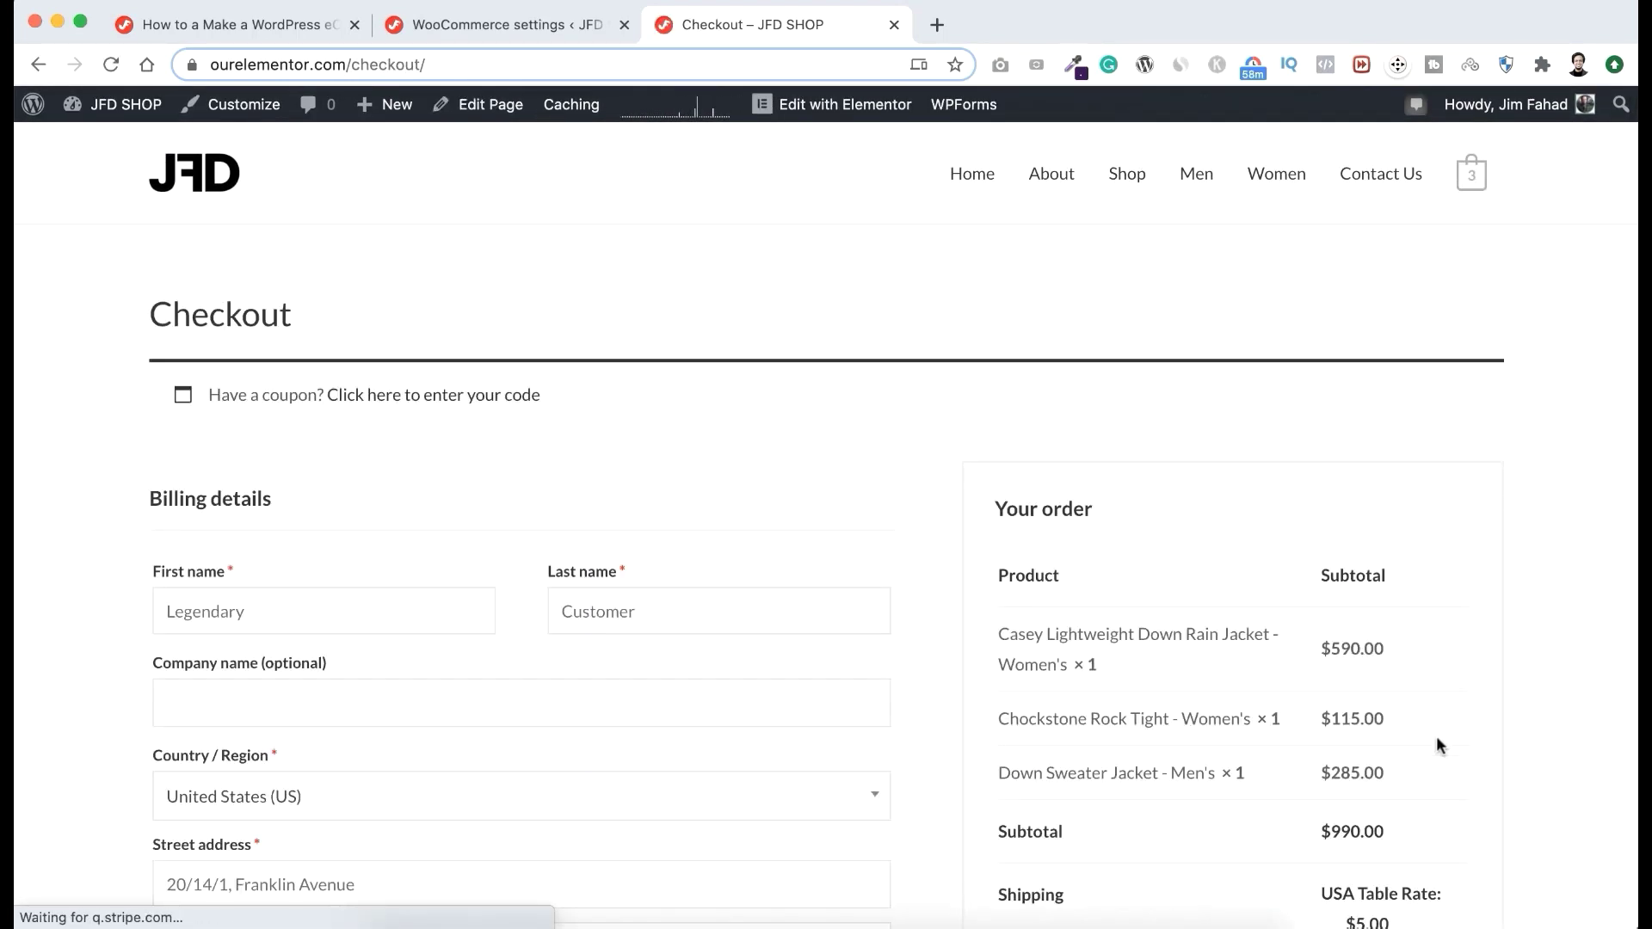
{"action": "scroll", "coordinate": [1437, 739], "scroll_direction": "down", "scroll_amount": 8}
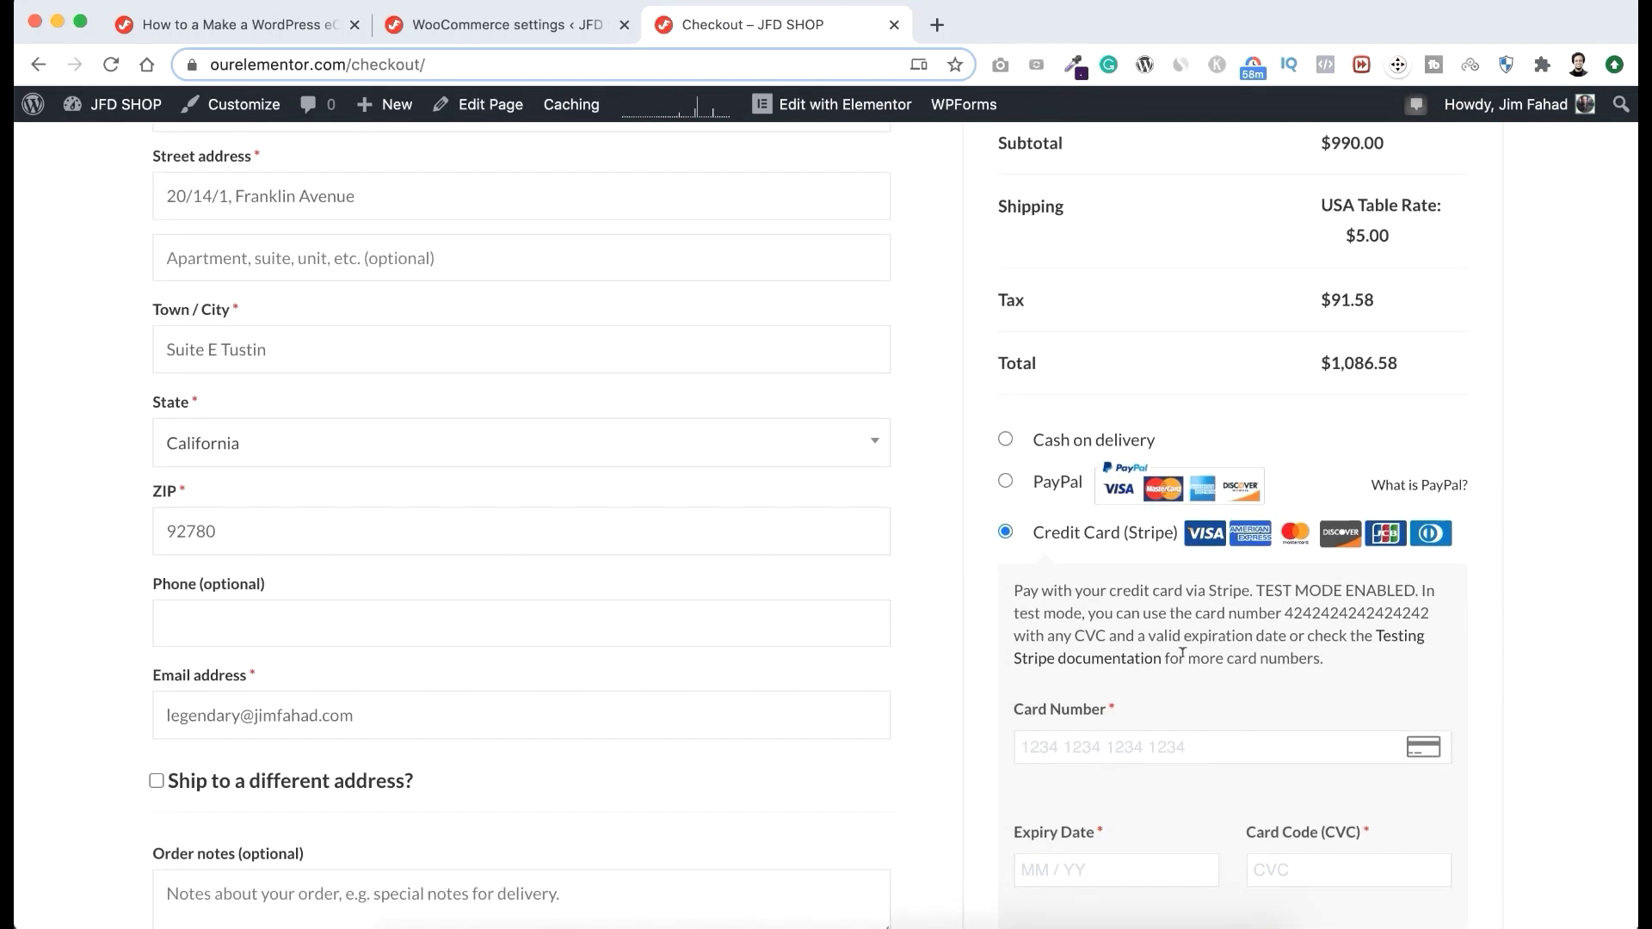
{"action": "scroll", "coordinate": [1182, 654], "scroll_direction": "up", "scroll_amount": 2}
{"action": "scroll", "coordinate": [1179, 559], "scroll_direction": "down", "scroll_amount": 2}
{"action": "scroll", "coordinate": [1175, 482], "scroll_direction": "up", "scroll_amount": 1}
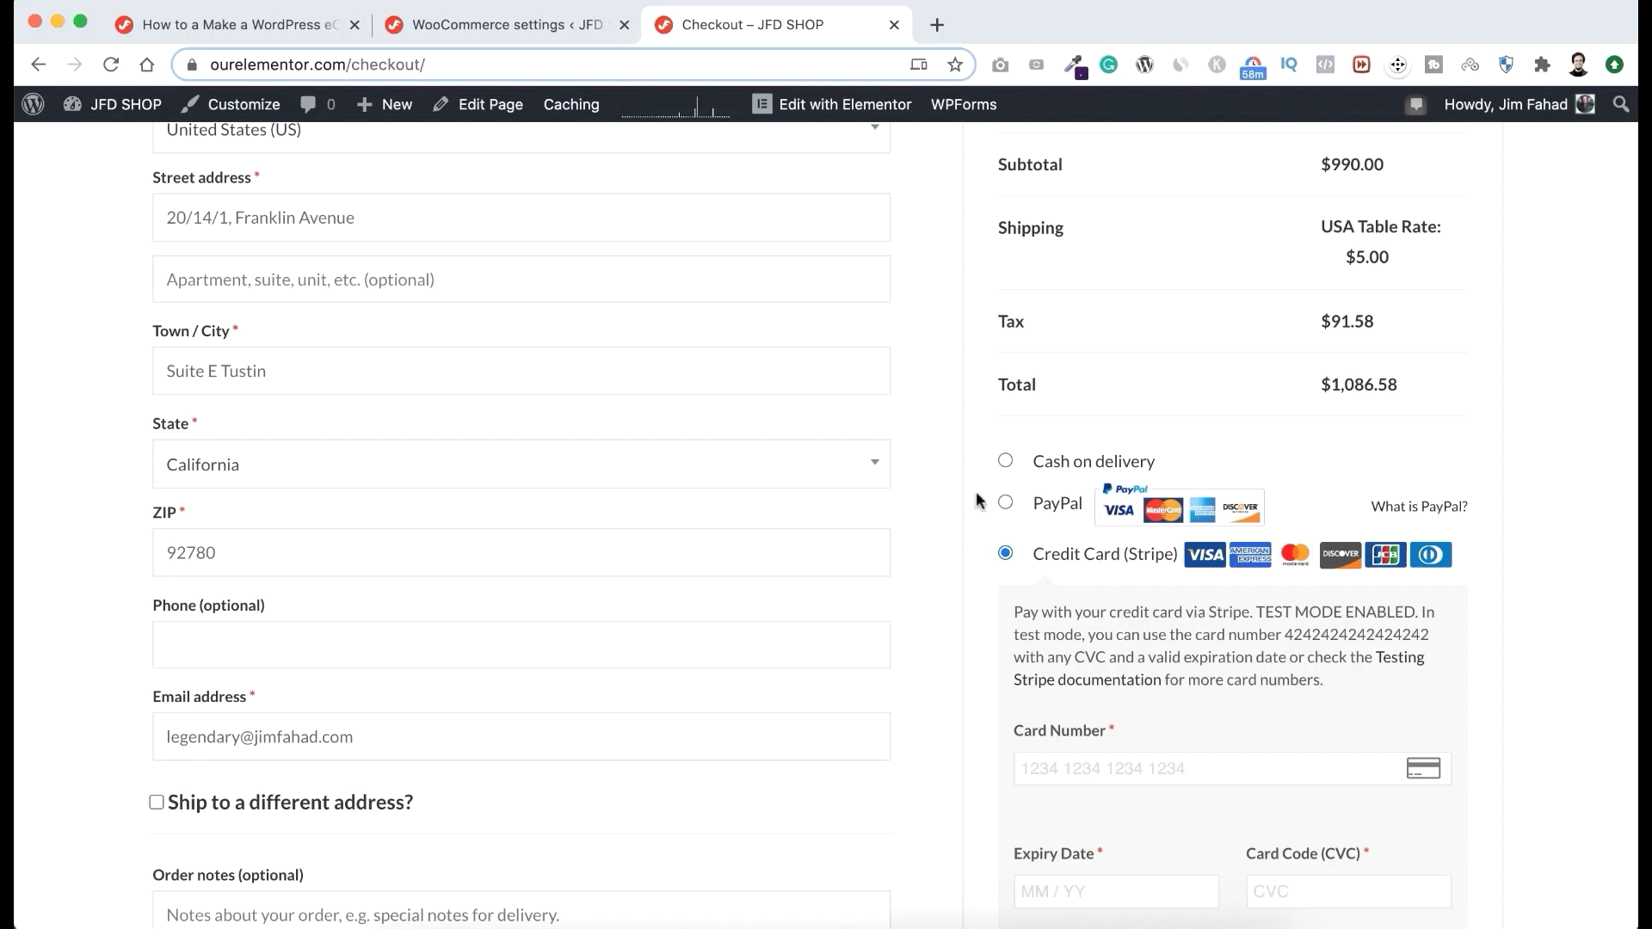
Step: Select PayPal as the payment method, proceed to the PayPal payment page, and return to the checkout
{"action": "left_click", "coordinate": [1045, 501]}
{"action": "scroll", "coordinate": [1045, 503], "scroll_direction": "down", "scroll_amount": 2}
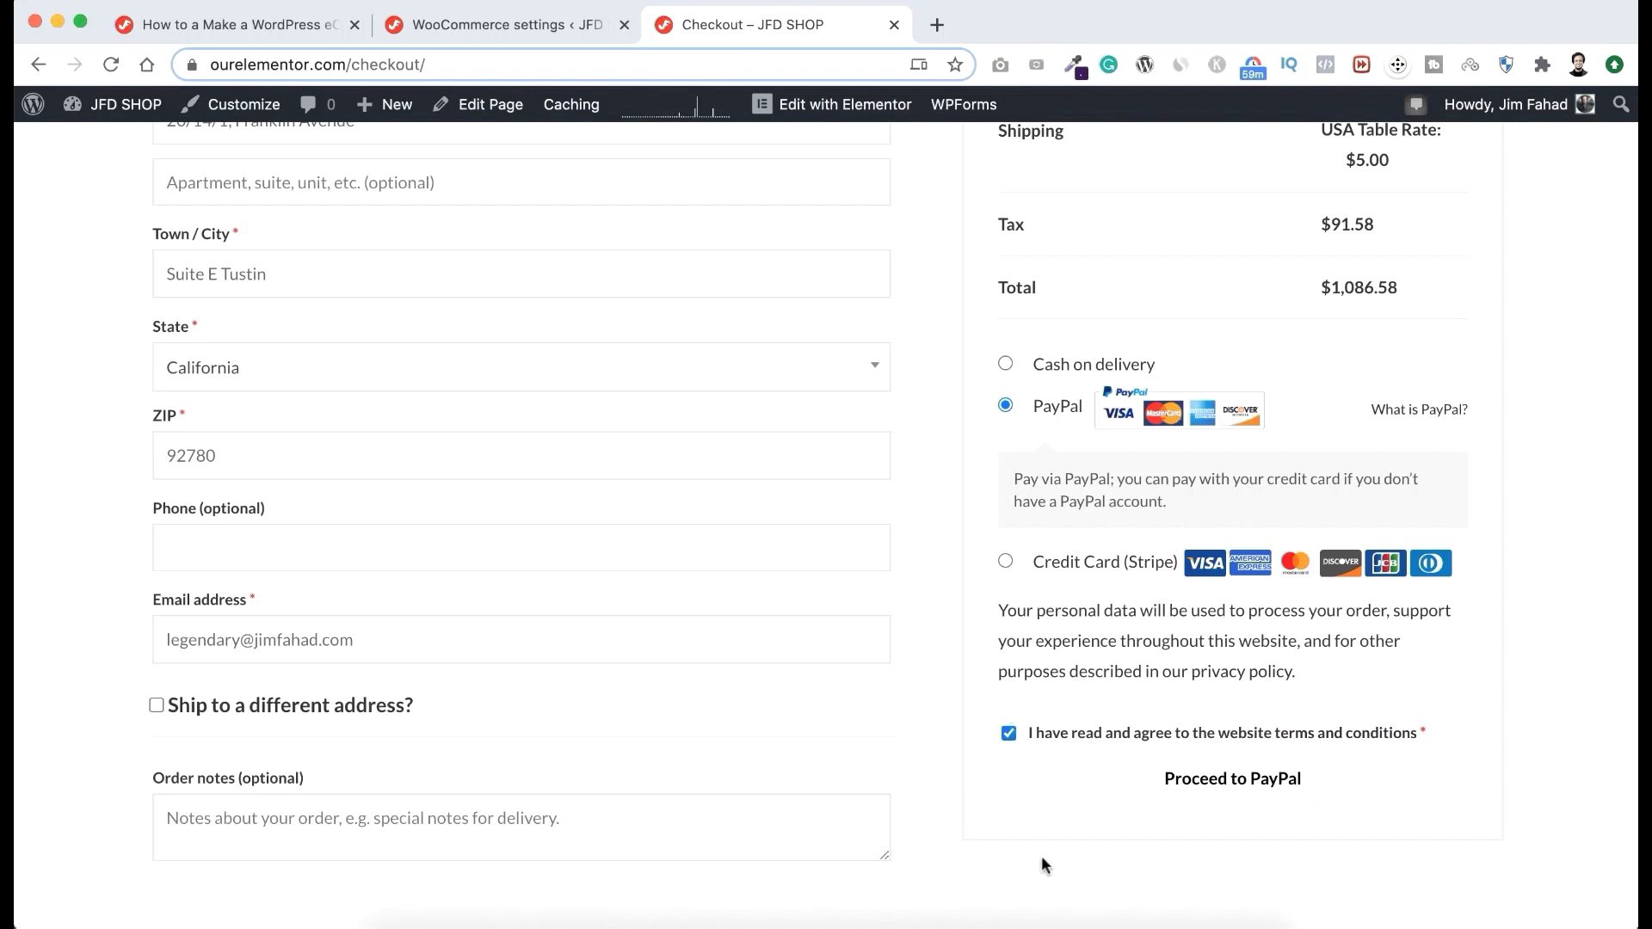
{"action": "left_click", "coordinate": [1233, 780]}
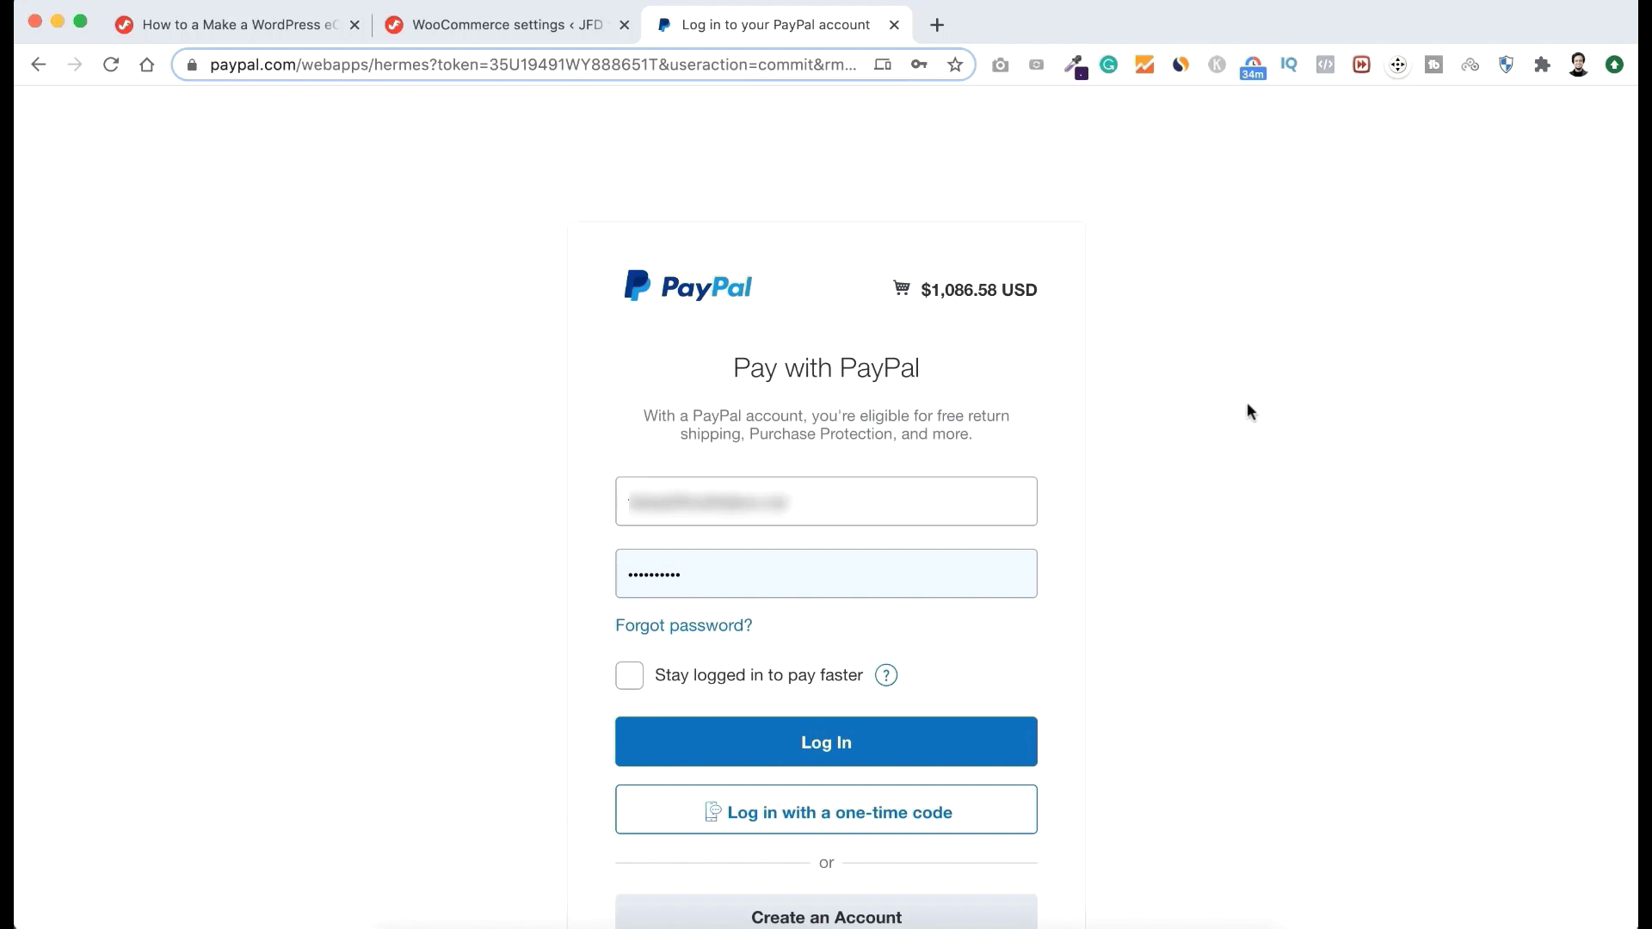
{"action": "left_click", "coordinate": [38, 65]}
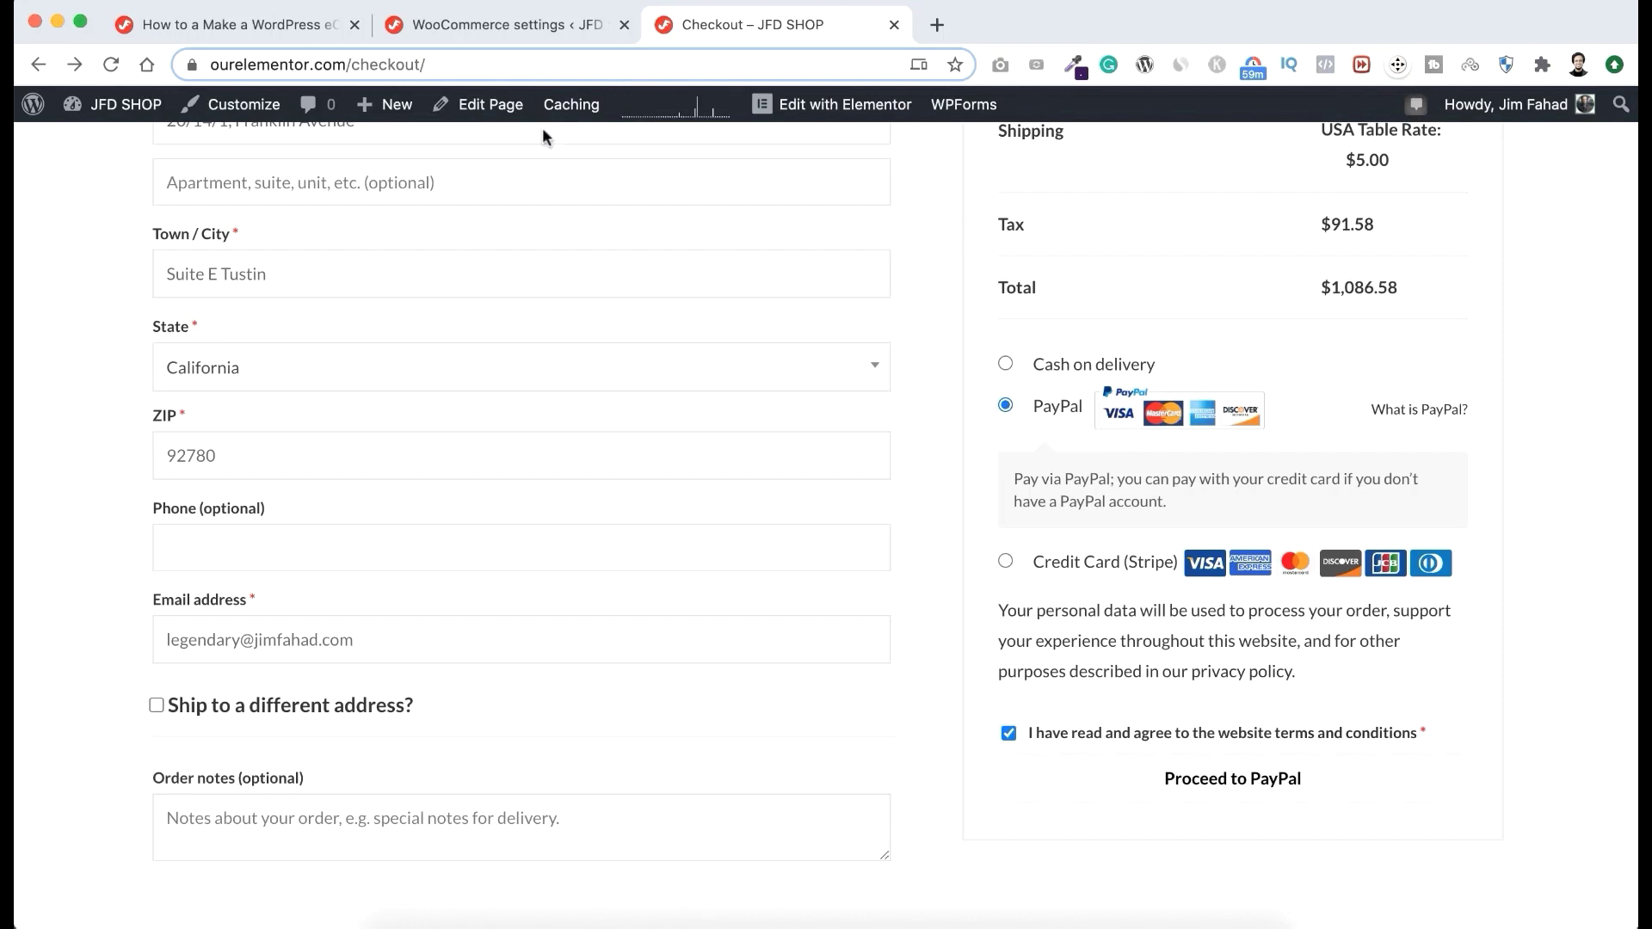
Step: Disable PayPal Standard in the WooCommerce payment settings, save the changes, and return to the payment methods list
{"action": "left_click", "coordinate": [508, 22]}
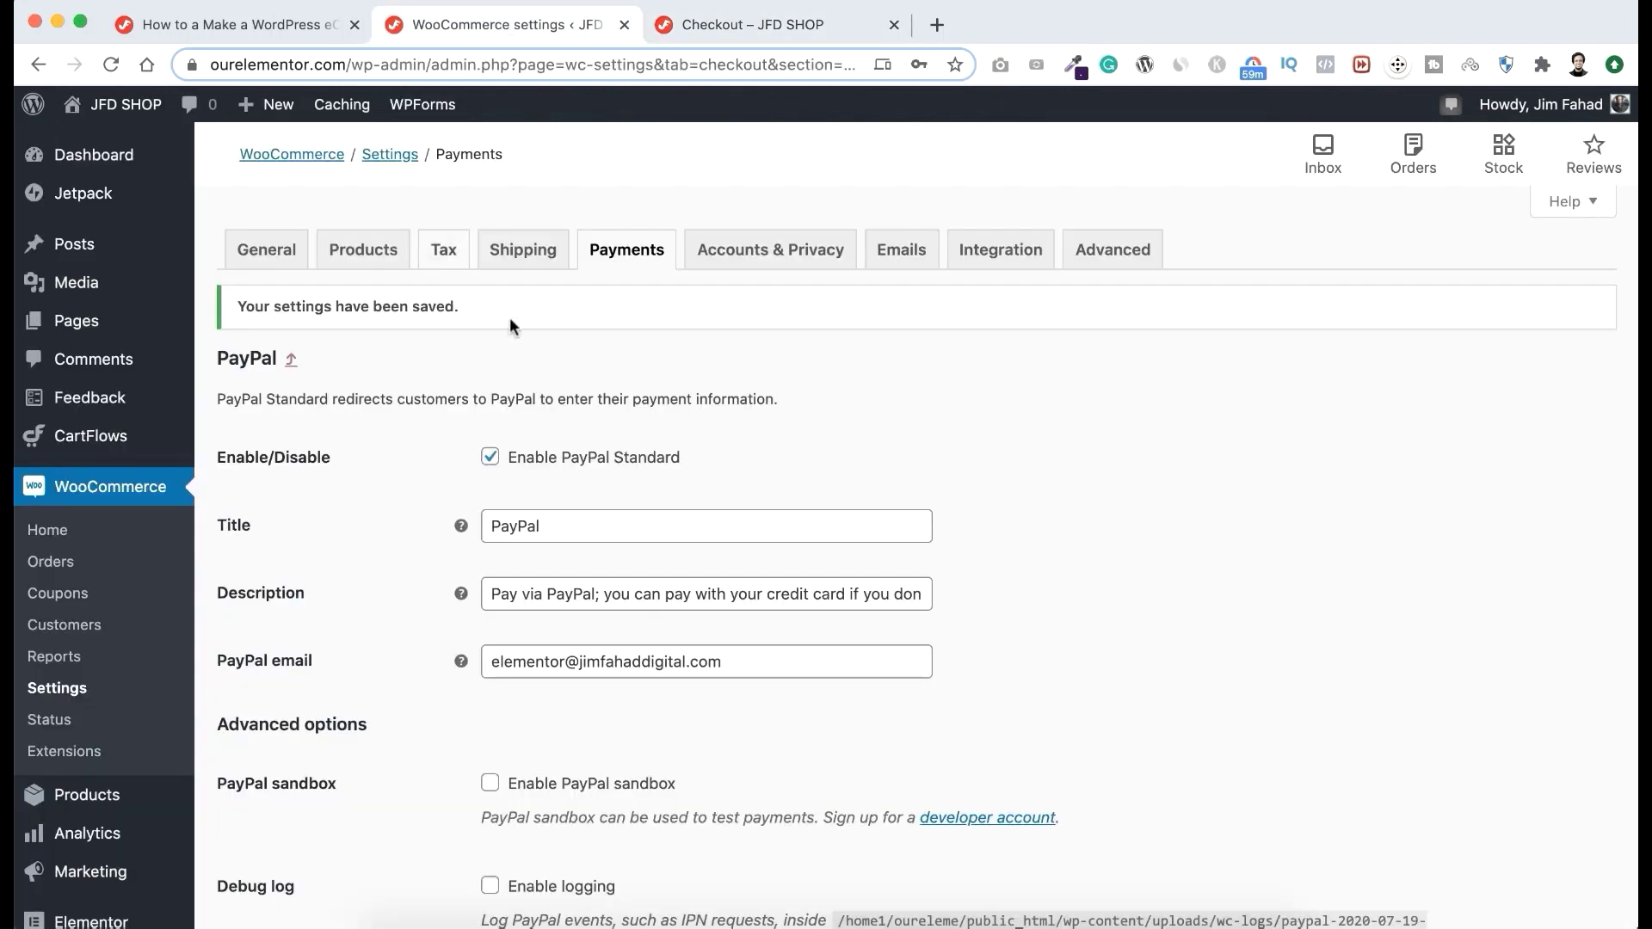
{"action": "left_click", "coordinate": [619, 260]}
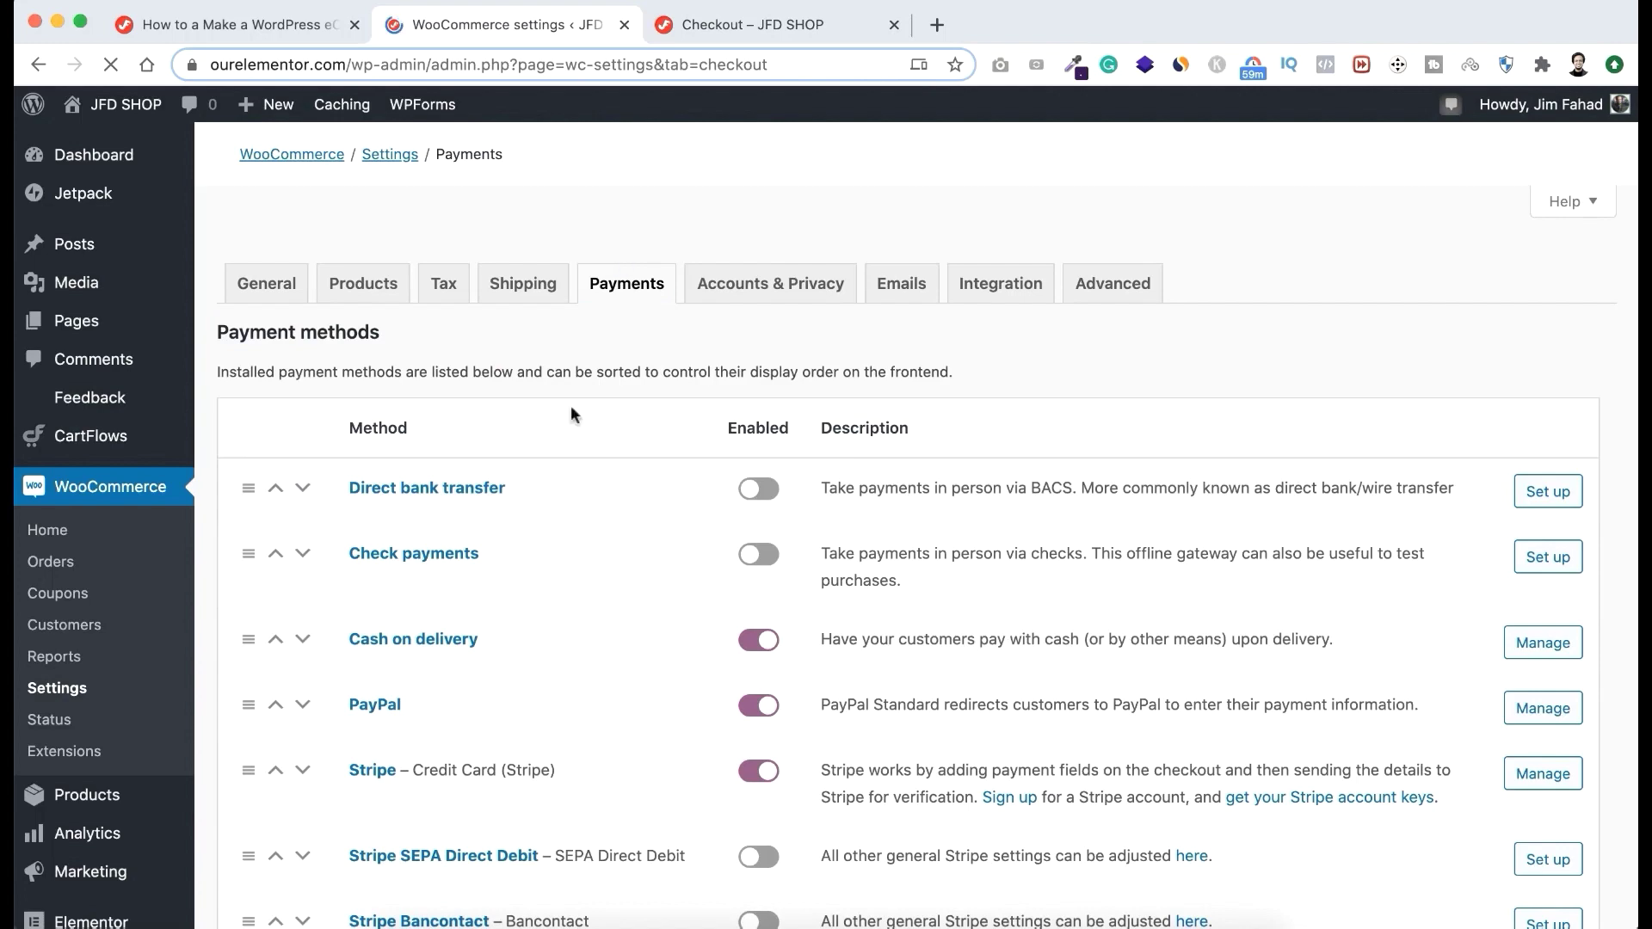
{"action": "left_click", "coordinate": [752, 710]}
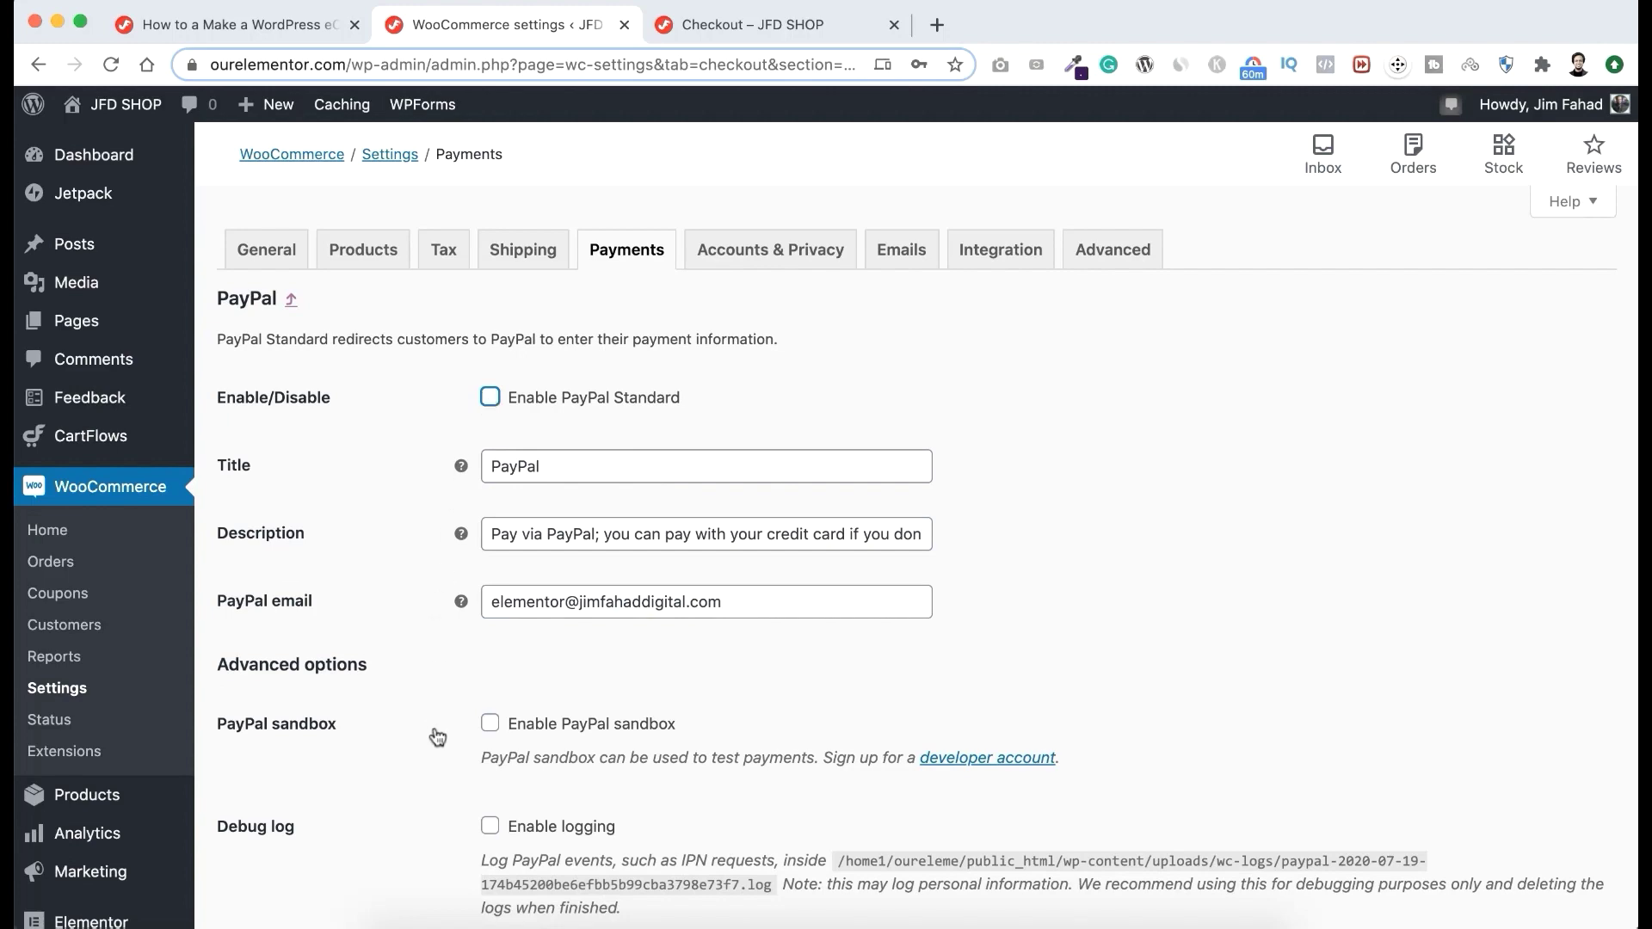
{"action": "scroll", "coordinate": [437, 737], "scroll_direction": "down", "scroll_amount": 20}
{"action": "left_click", "coordinate": [297, 799]}
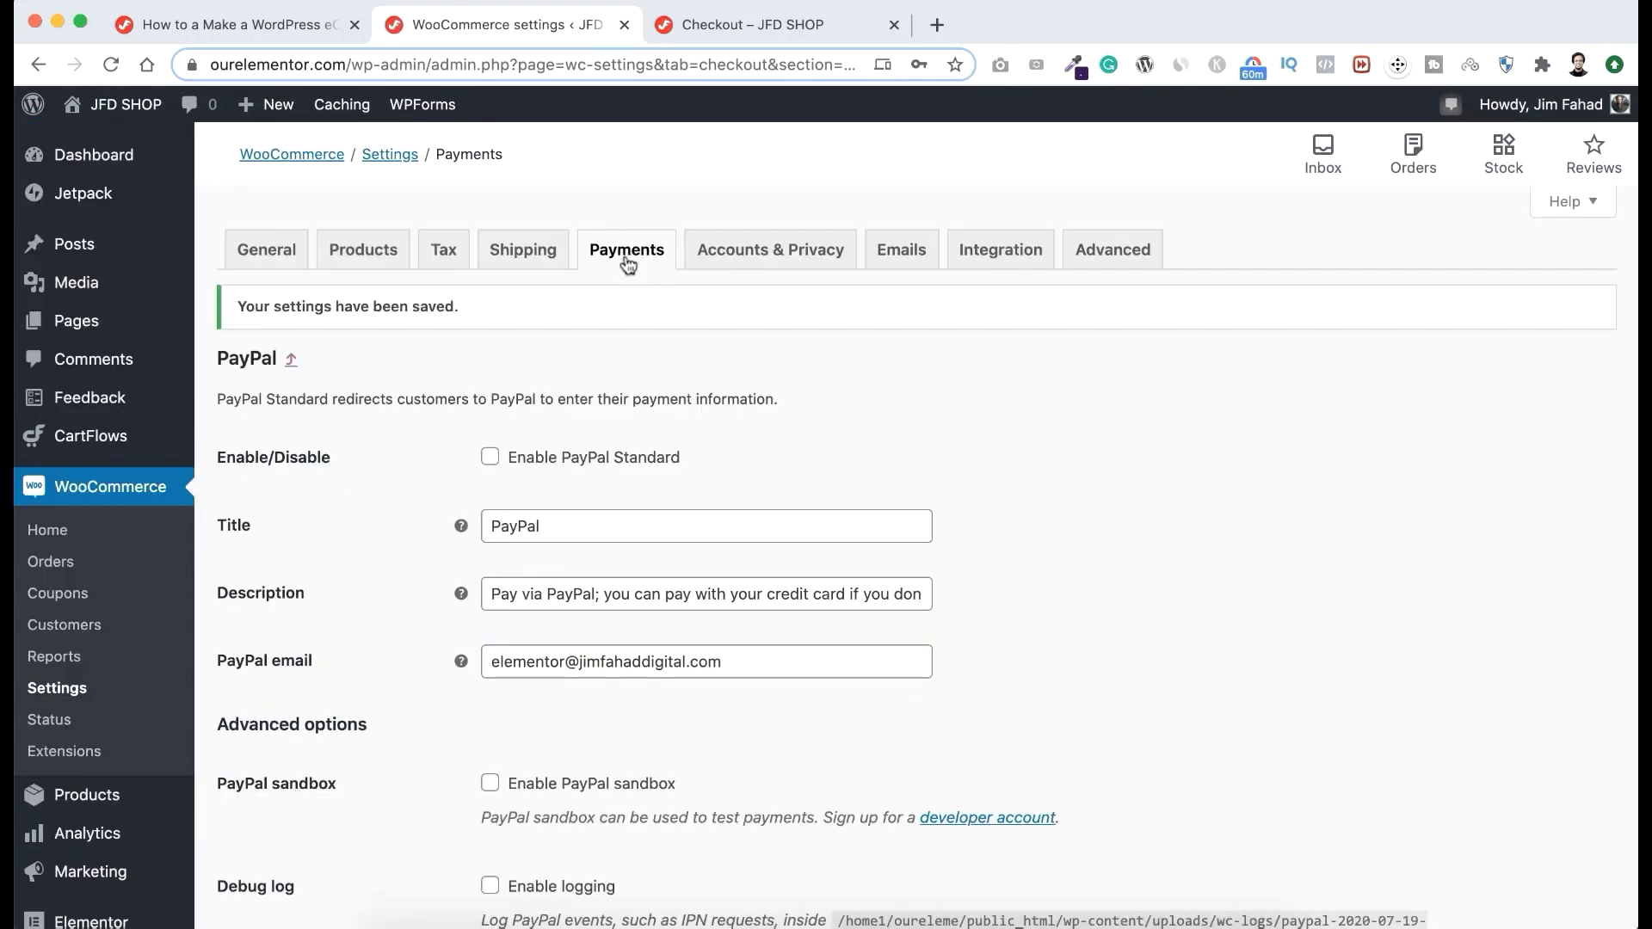
{"action": "left_click", "coordinate": [627, 254]}
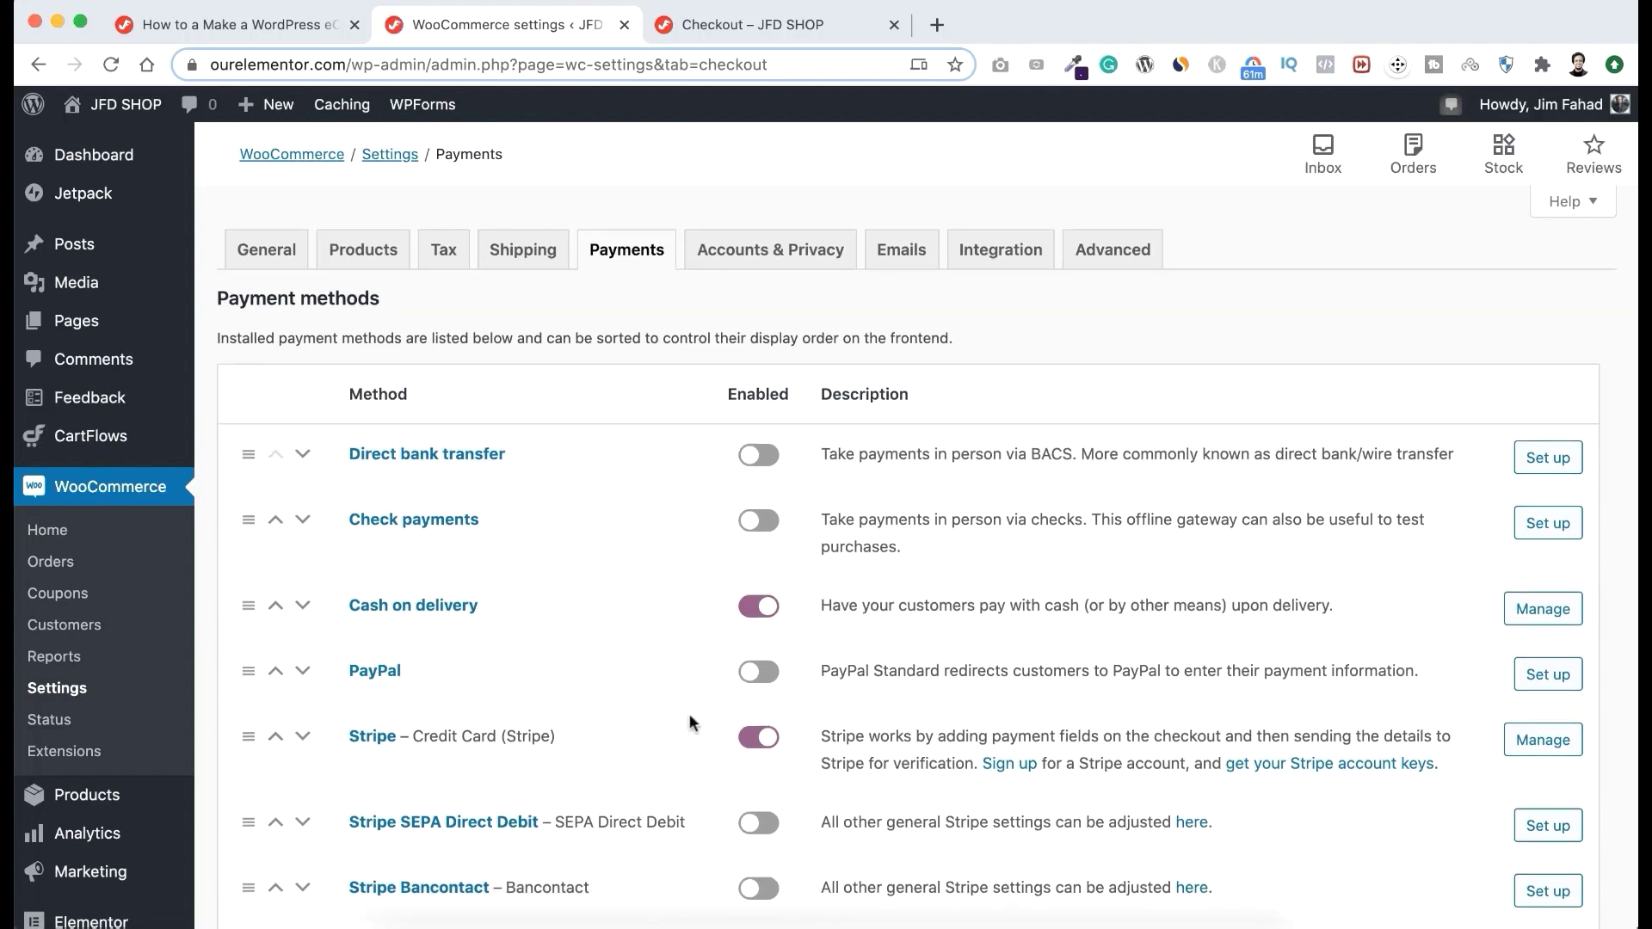
Step: Search the plugin directory for PayPal Express Checkout, then install and activate WooCommerce PayPal Checkout Payment Gateway
{"action": "scroll", "coordinate": [77, 826], "scroll_direction": "down", "scroll_amount": 5}
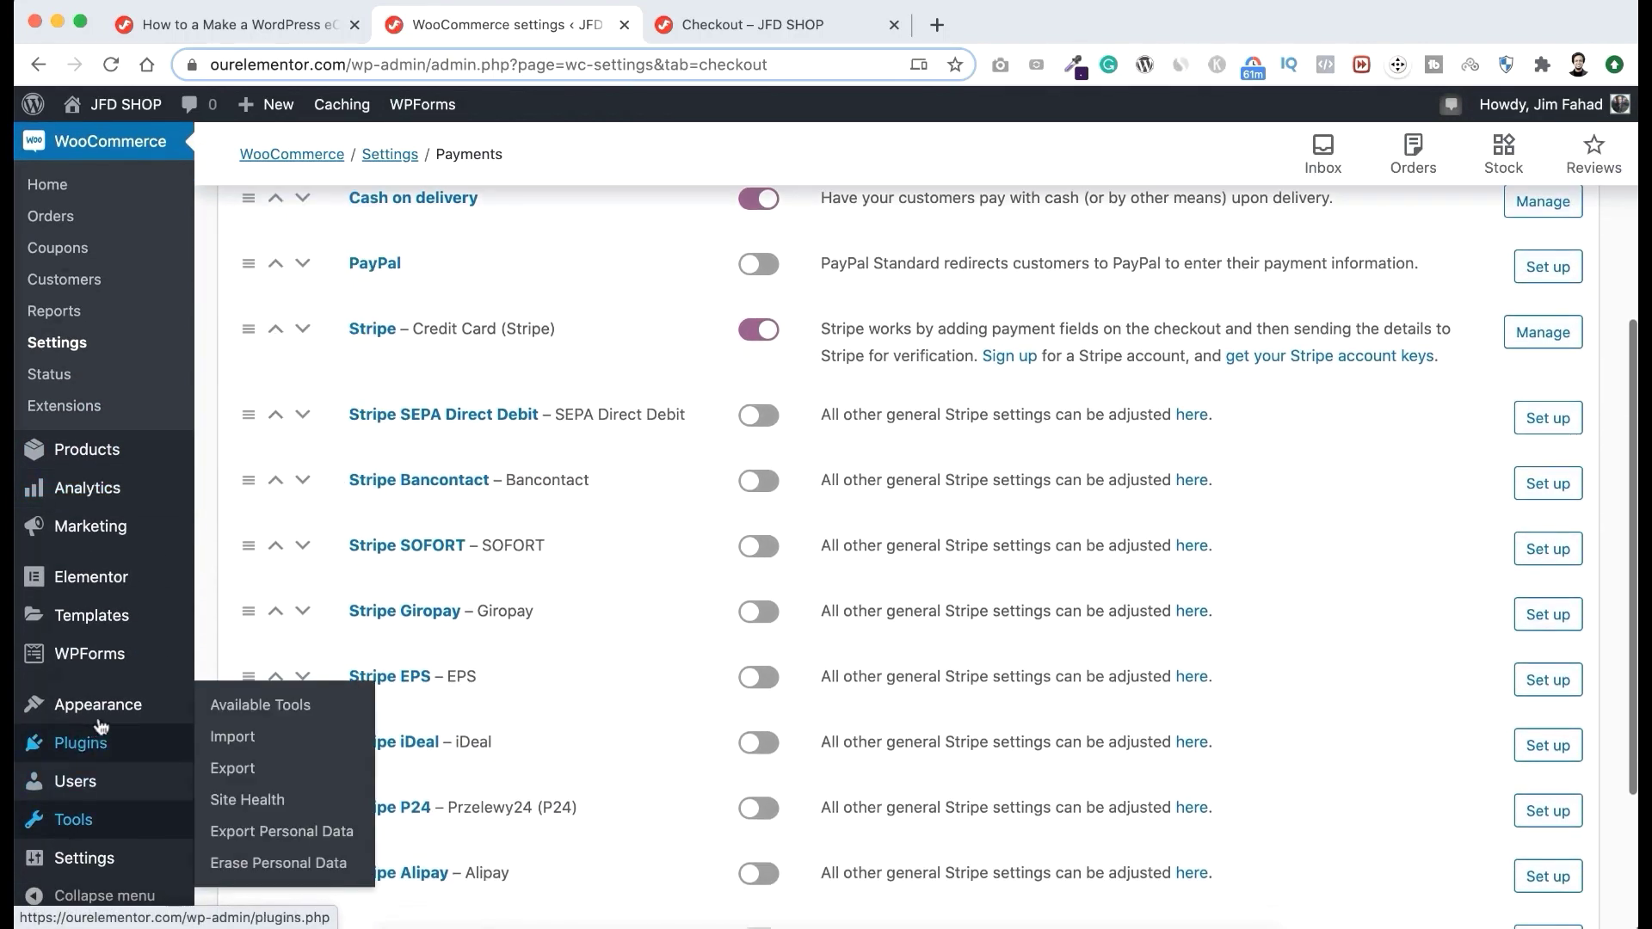
{"action": "mouse_move", "coordinate": [58, 748]}
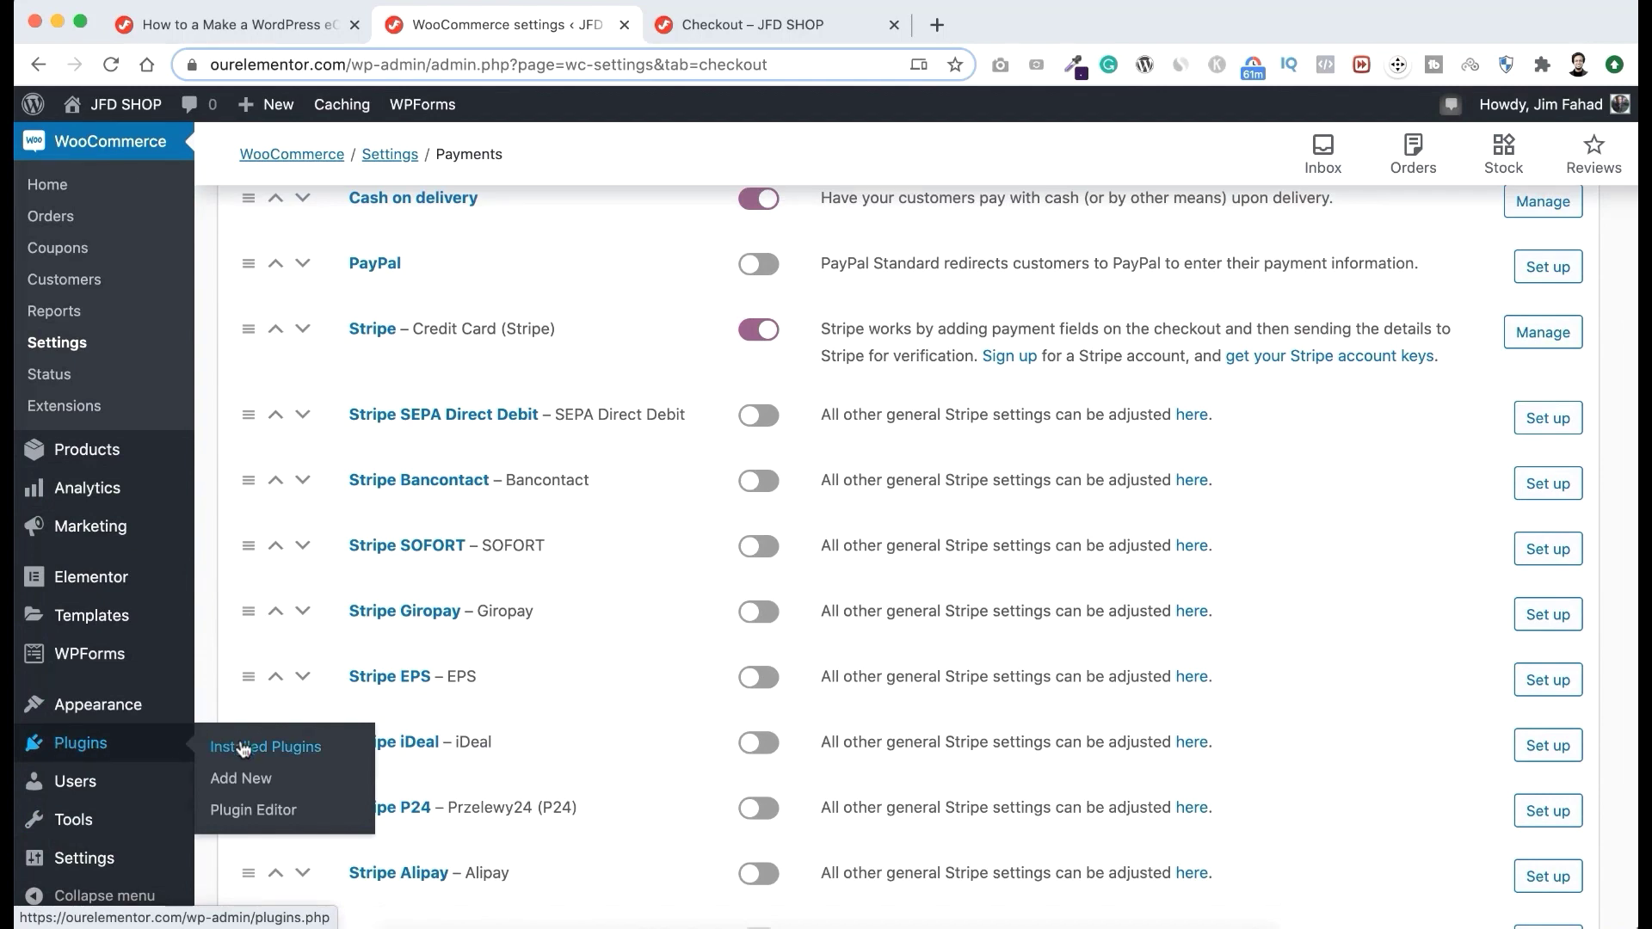
{"action": "left_click", "coordinate": [249, 780]}
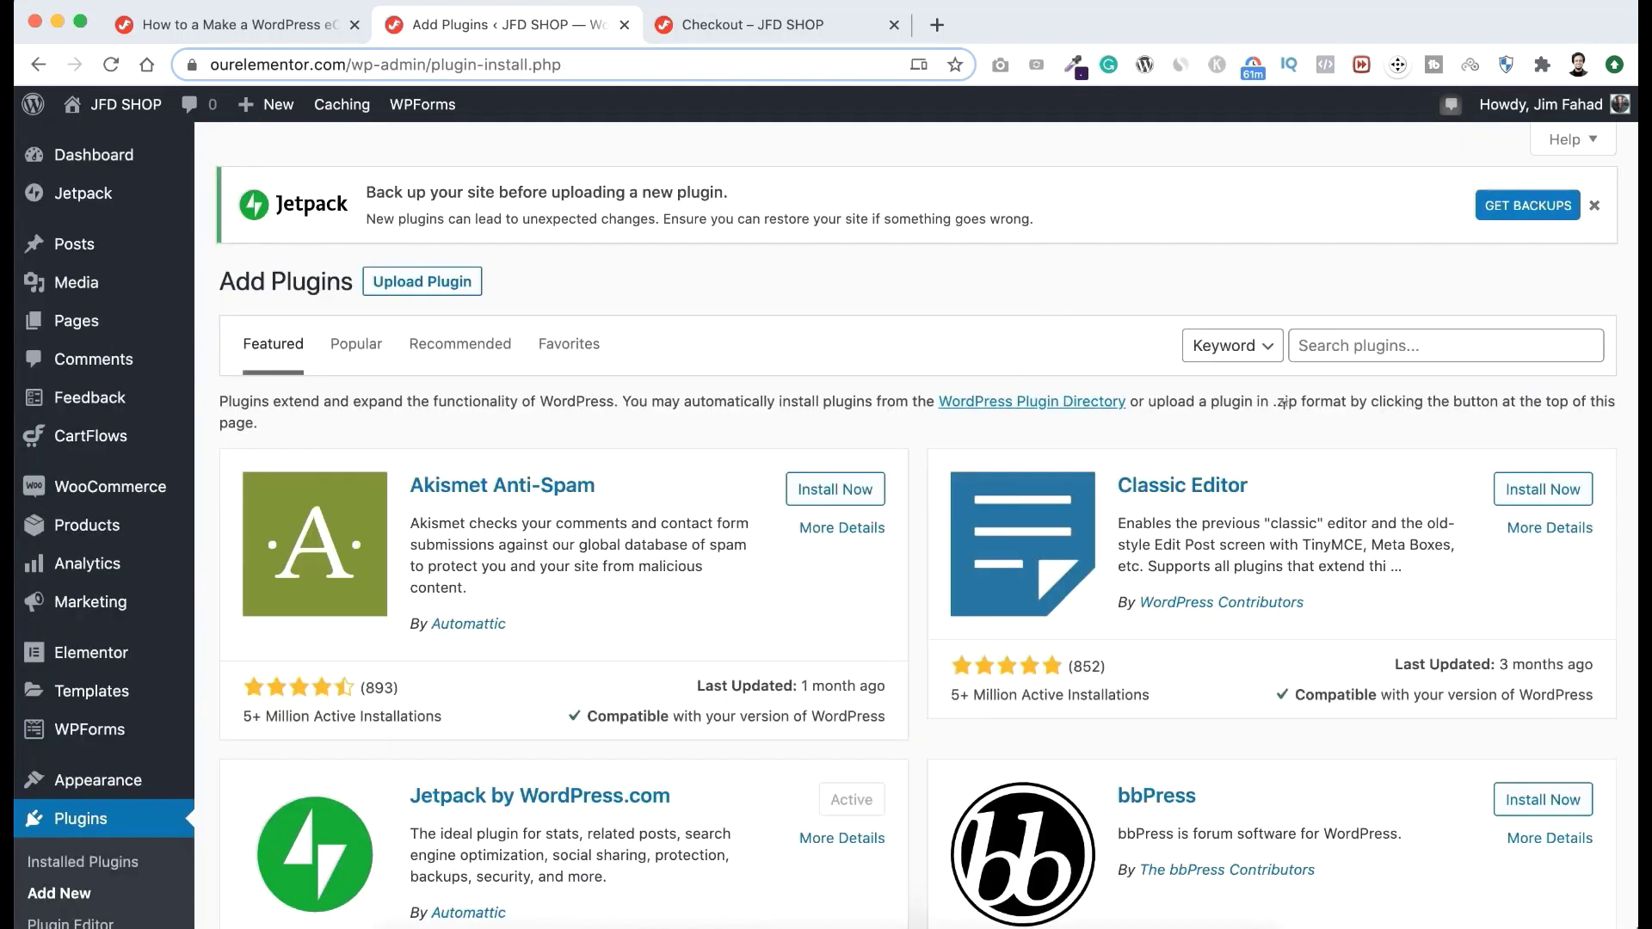
{"action": "left_click", "coordinate": [1355, 345]}
{"action": "type", "text": "PayPal Express Checkout"}
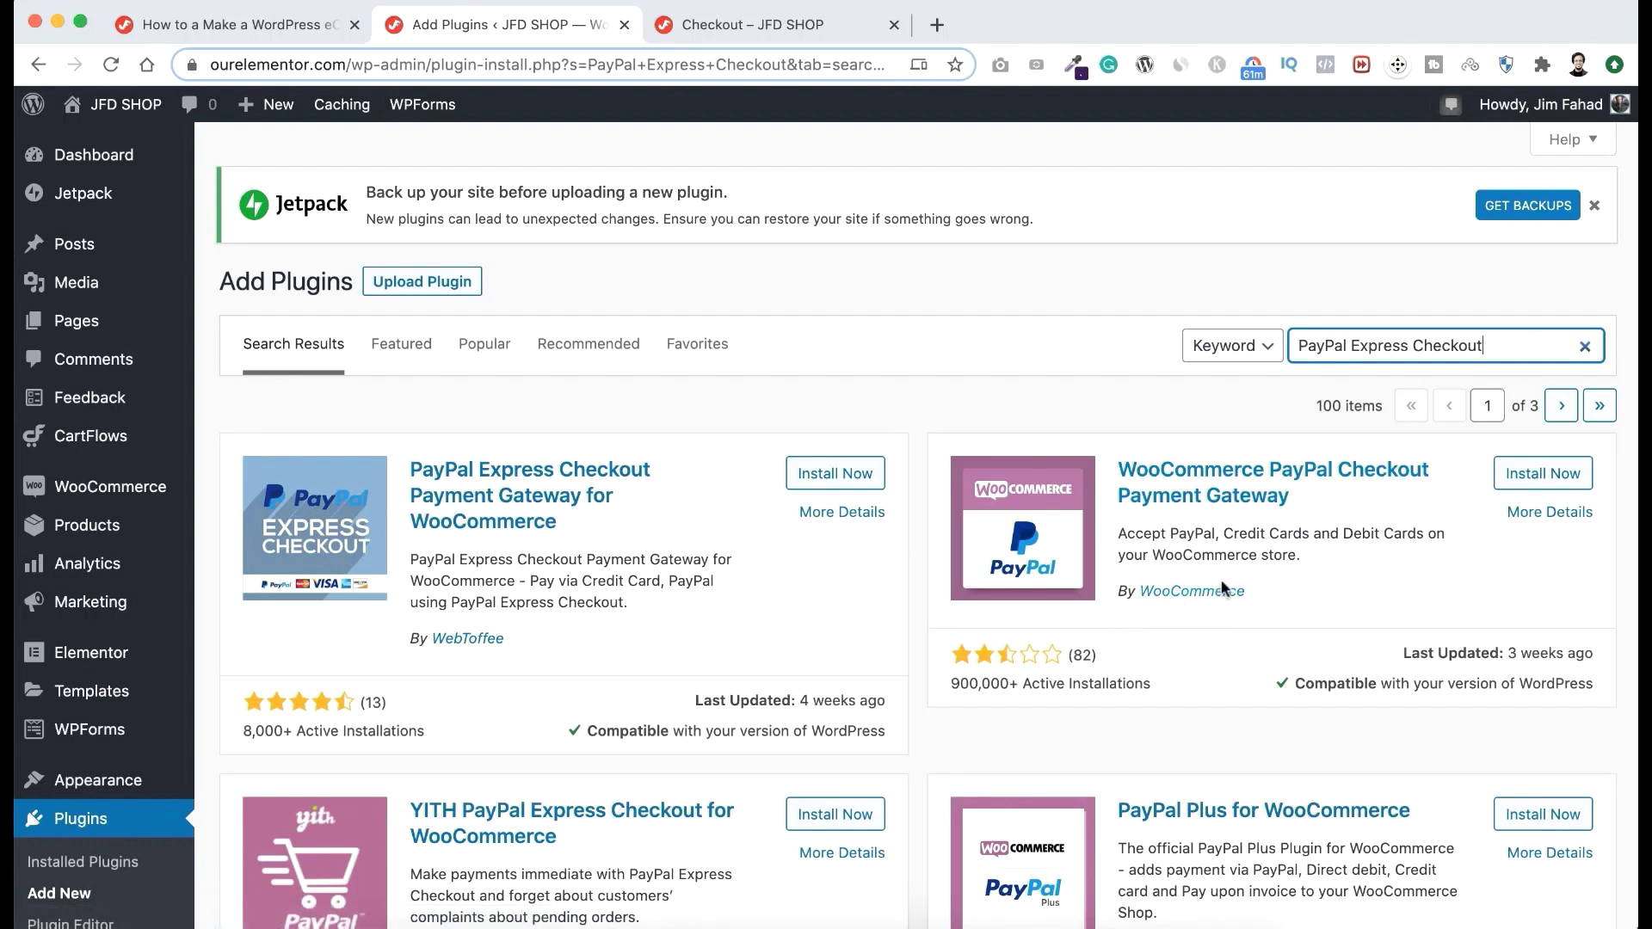
{"action": "left_click", "coordinate": [1527, 475]}
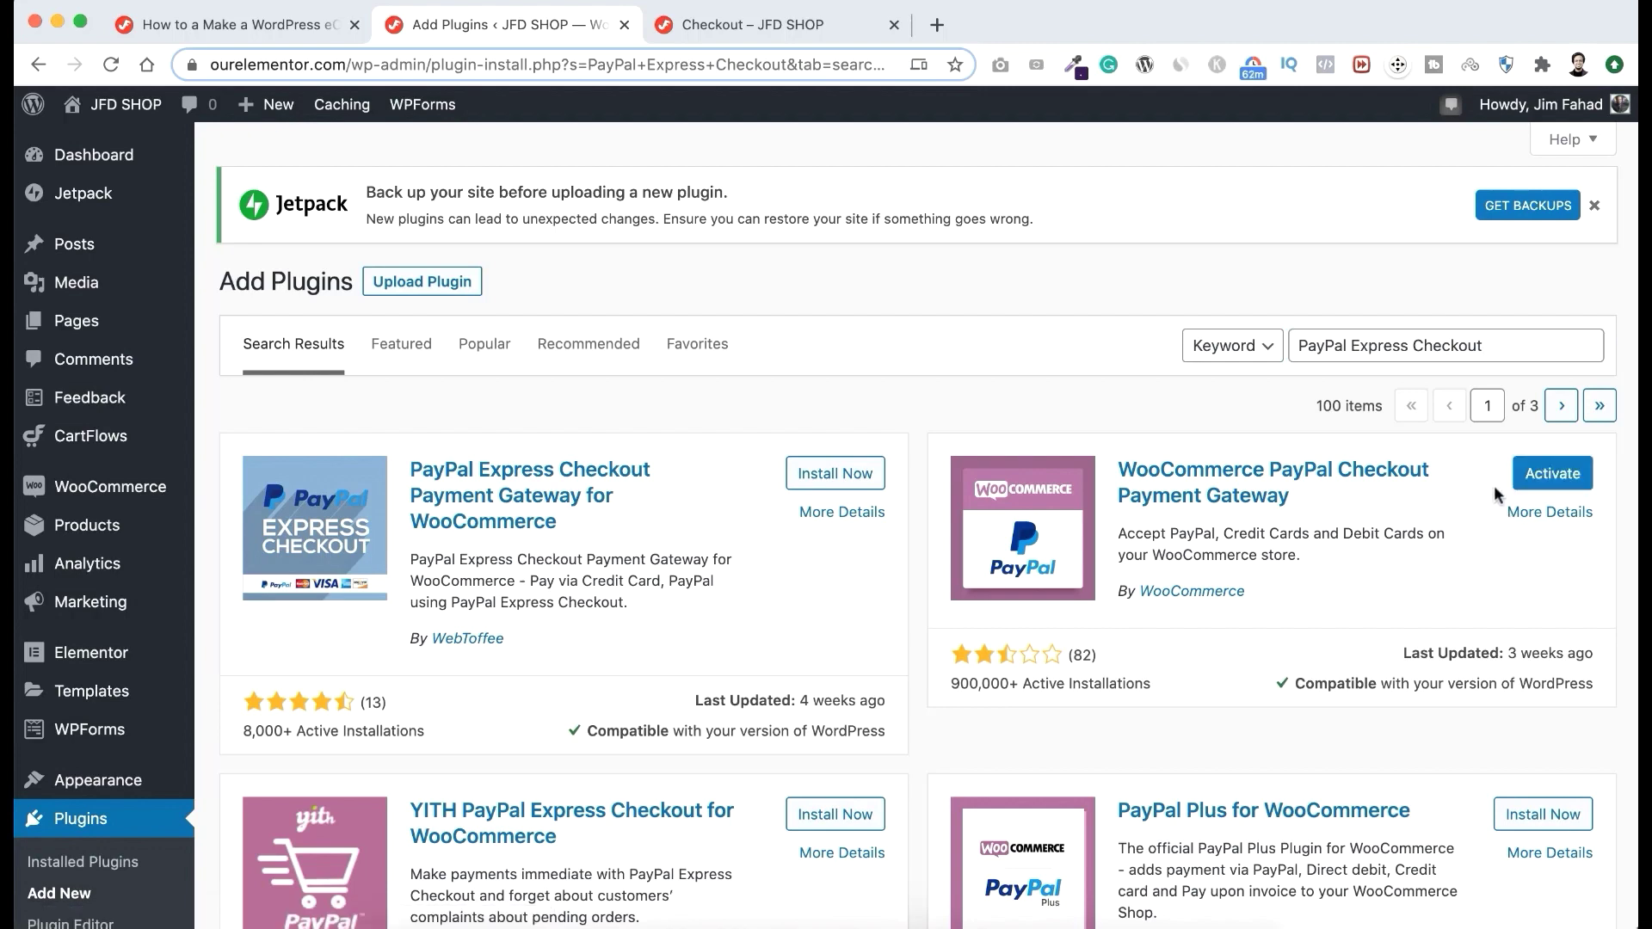
{"action": "left_click", "coordinate": [1549, 474]}
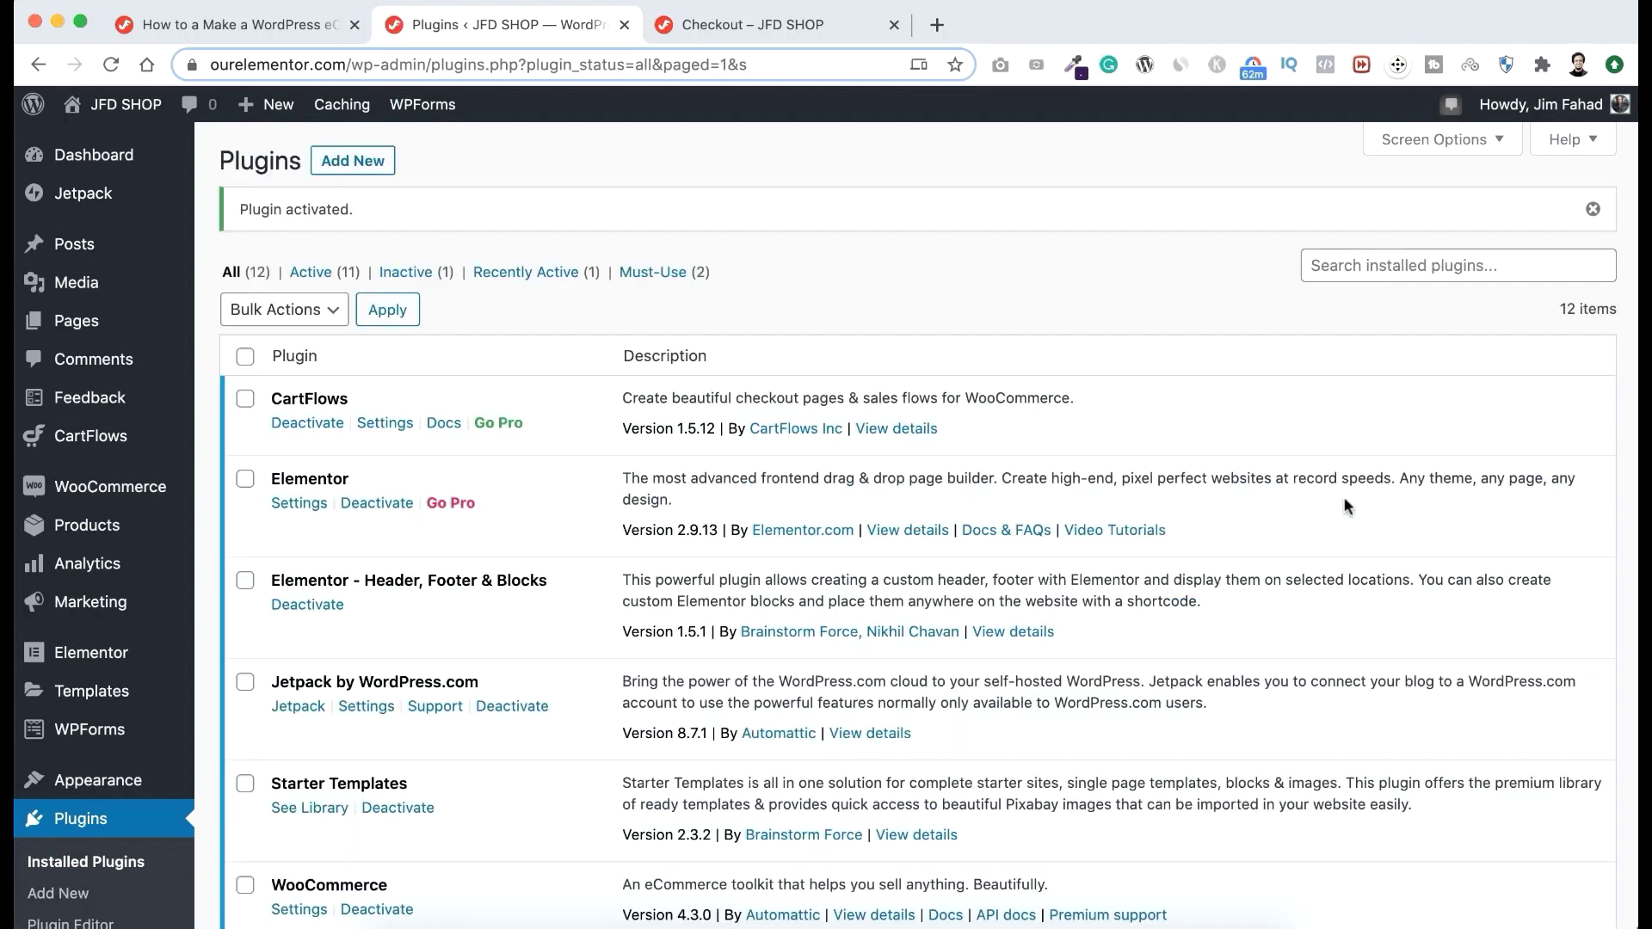
Step: Open the PayPal Checkout configuration from the WooCommerce payment methods settings
{"action": "mouse_move", "coordinate": [178, 493]}
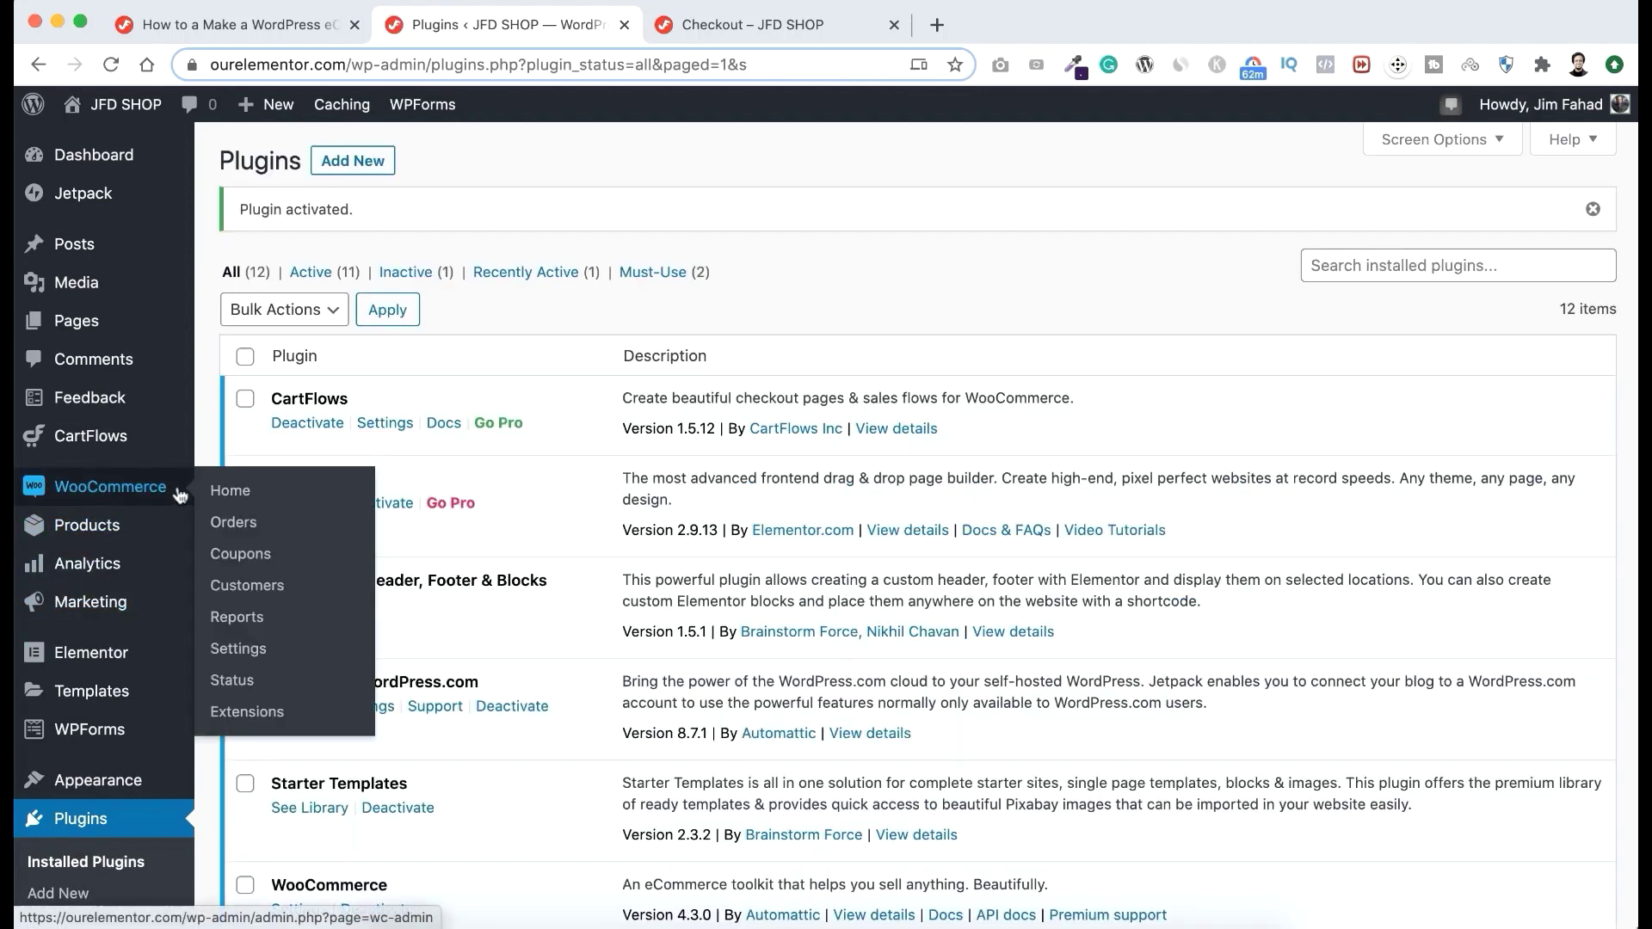
{"action": "left_click", "coordinate": [234, 648]}
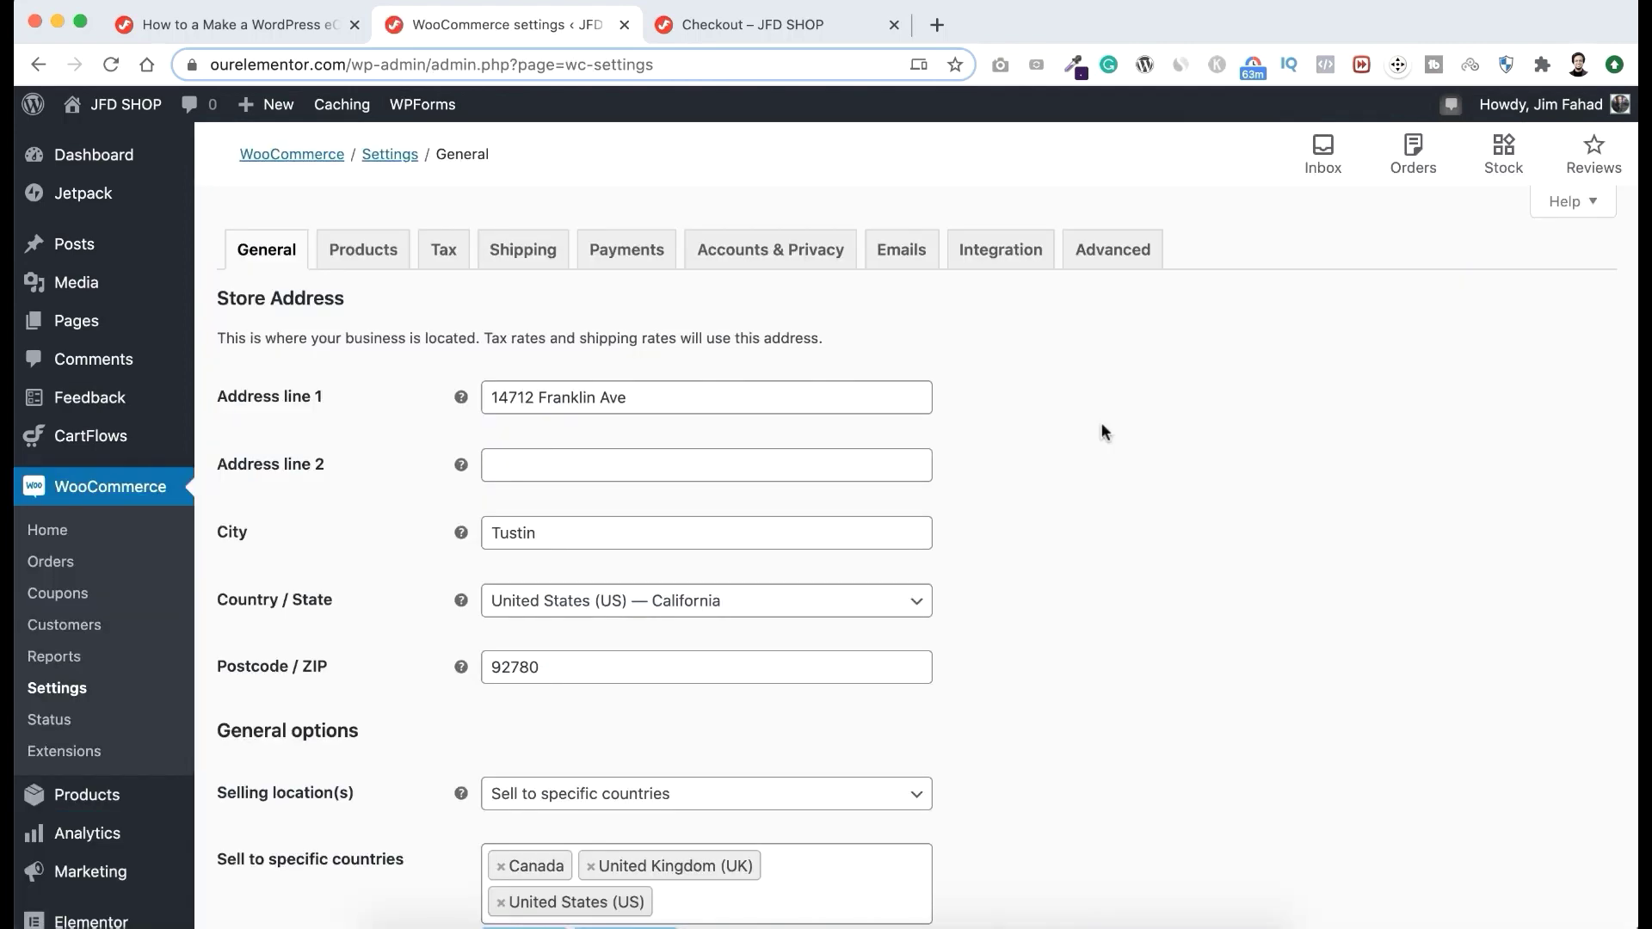
{"action": "left_click", "coordinate": [623, 248]}
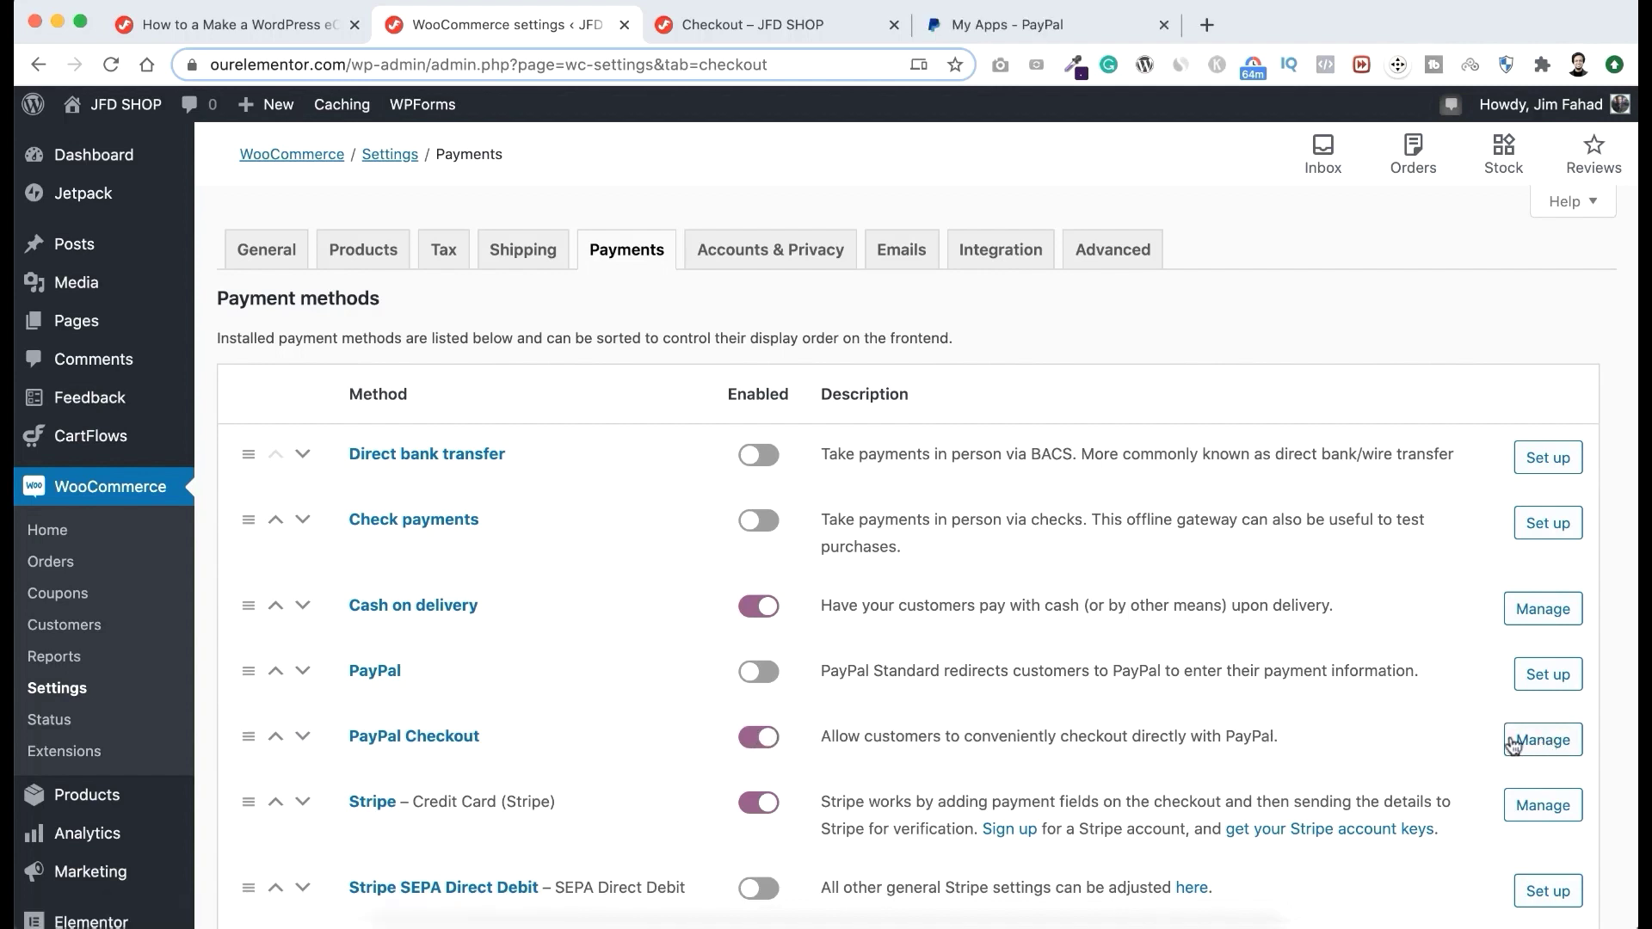
{"action": "left_click", "coordinate": [1543, 740]}
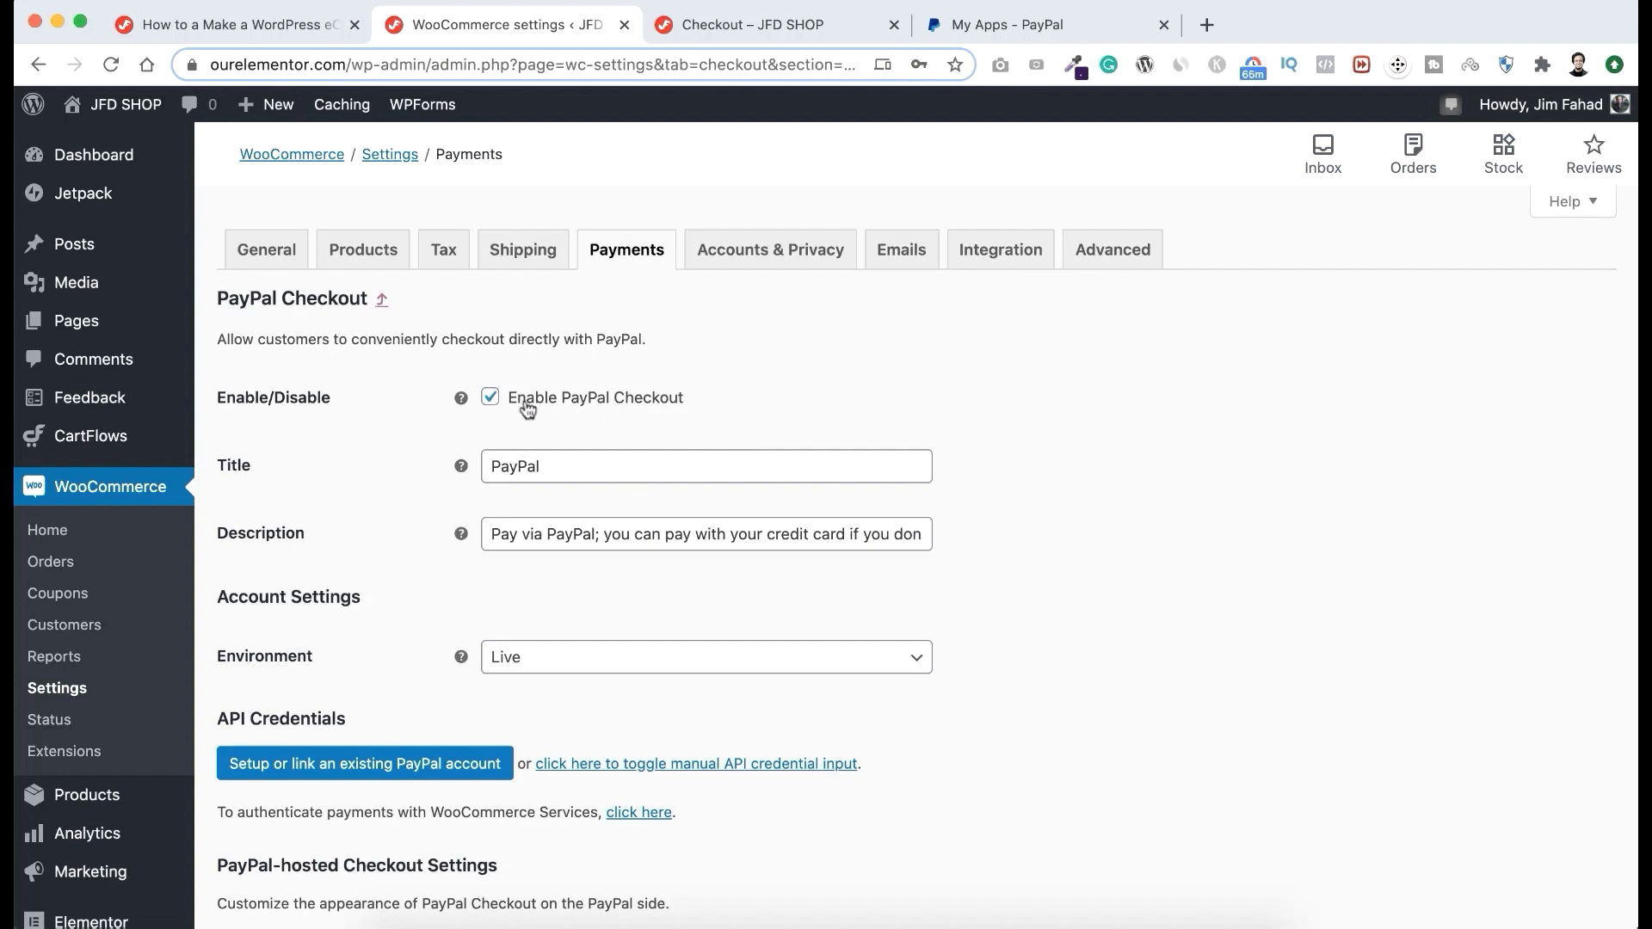
Step: Set the PayPal Checkout title to "PayPal Or Credit/Debit Card" and review the full description text
{"action": "left_click", "coordinate": [563, 464]}
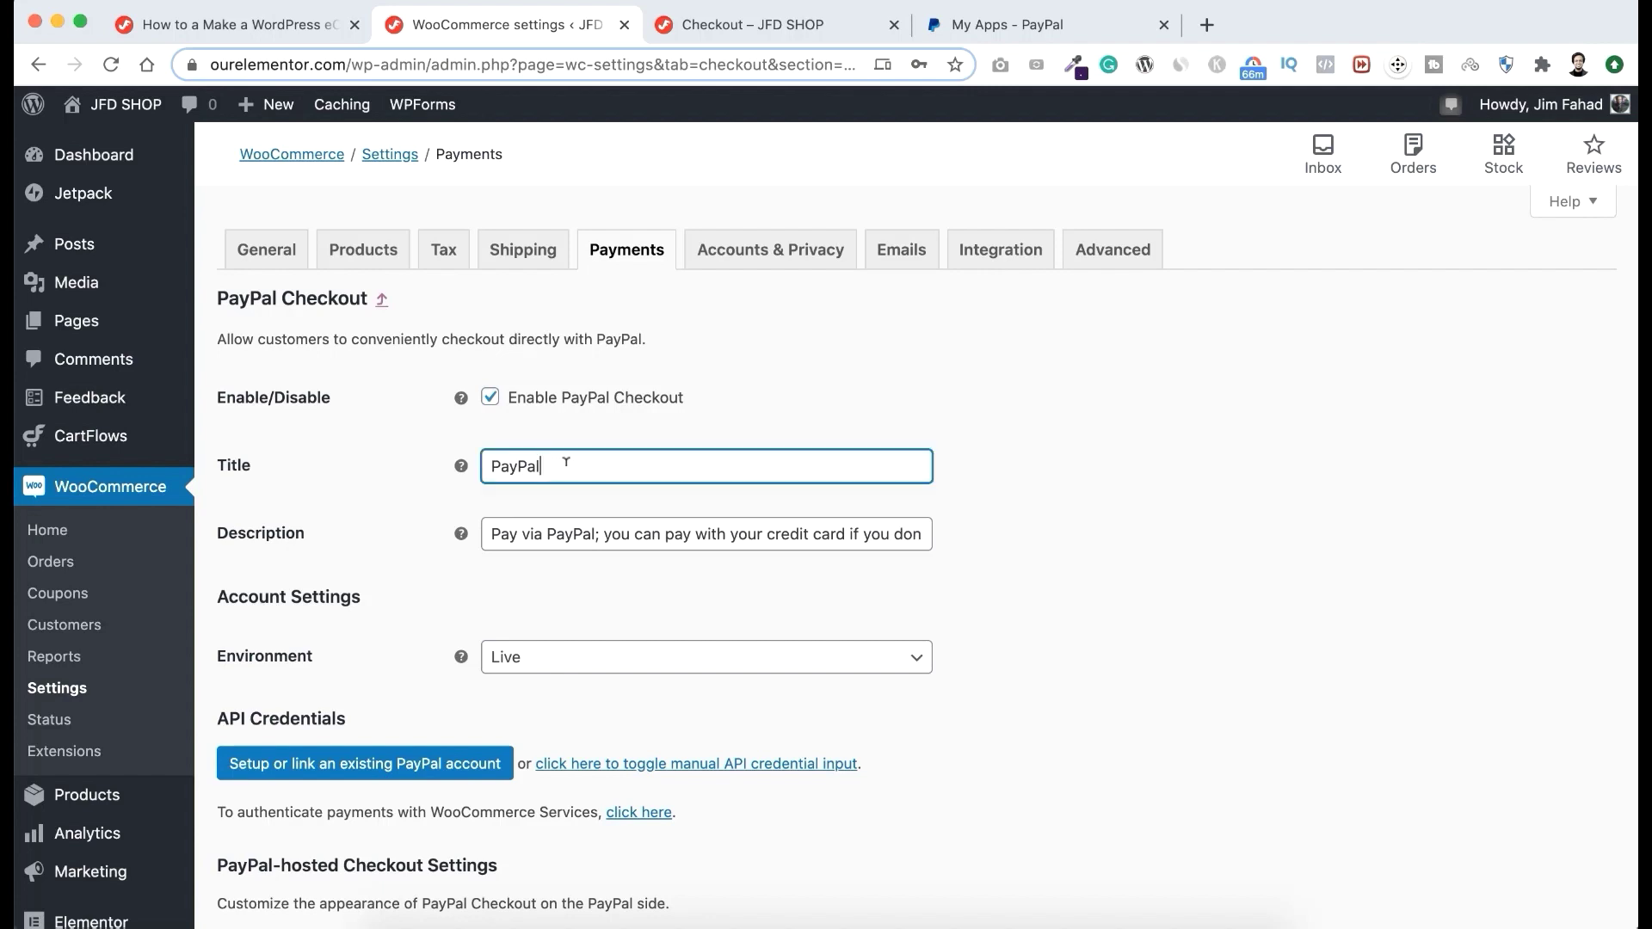
{"action": "type", "text": "Or Credit/Debit Card"}
{"action": "left_click", "coordinate": [406, 591]}
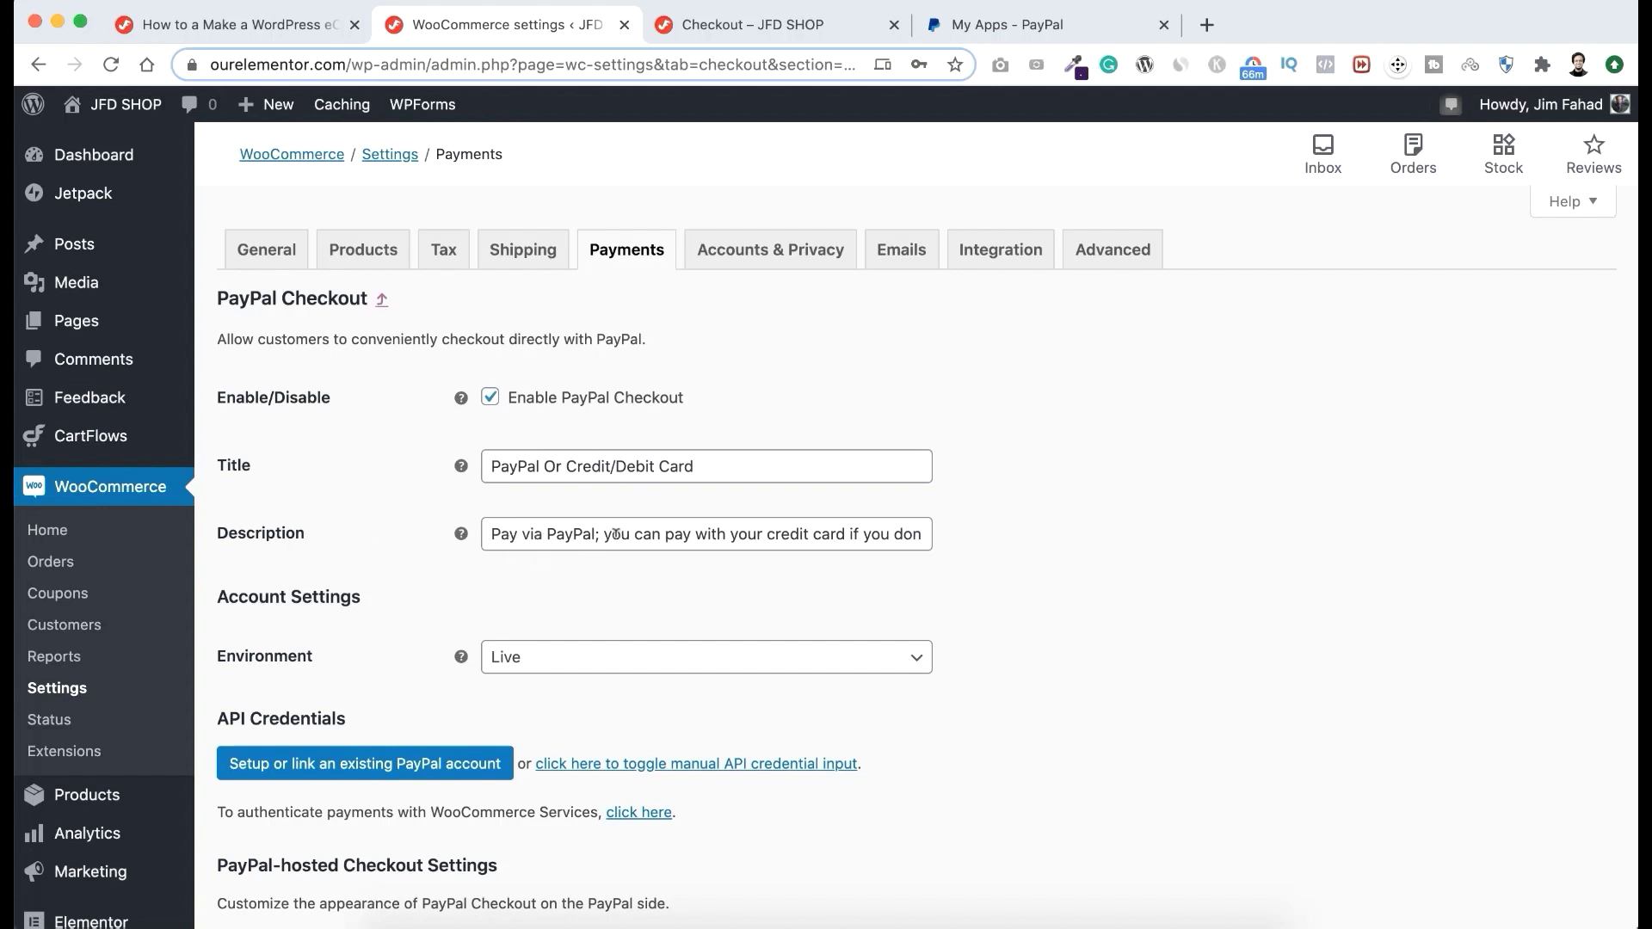
{"action": "left_click", "coordinate": [878, 533]}
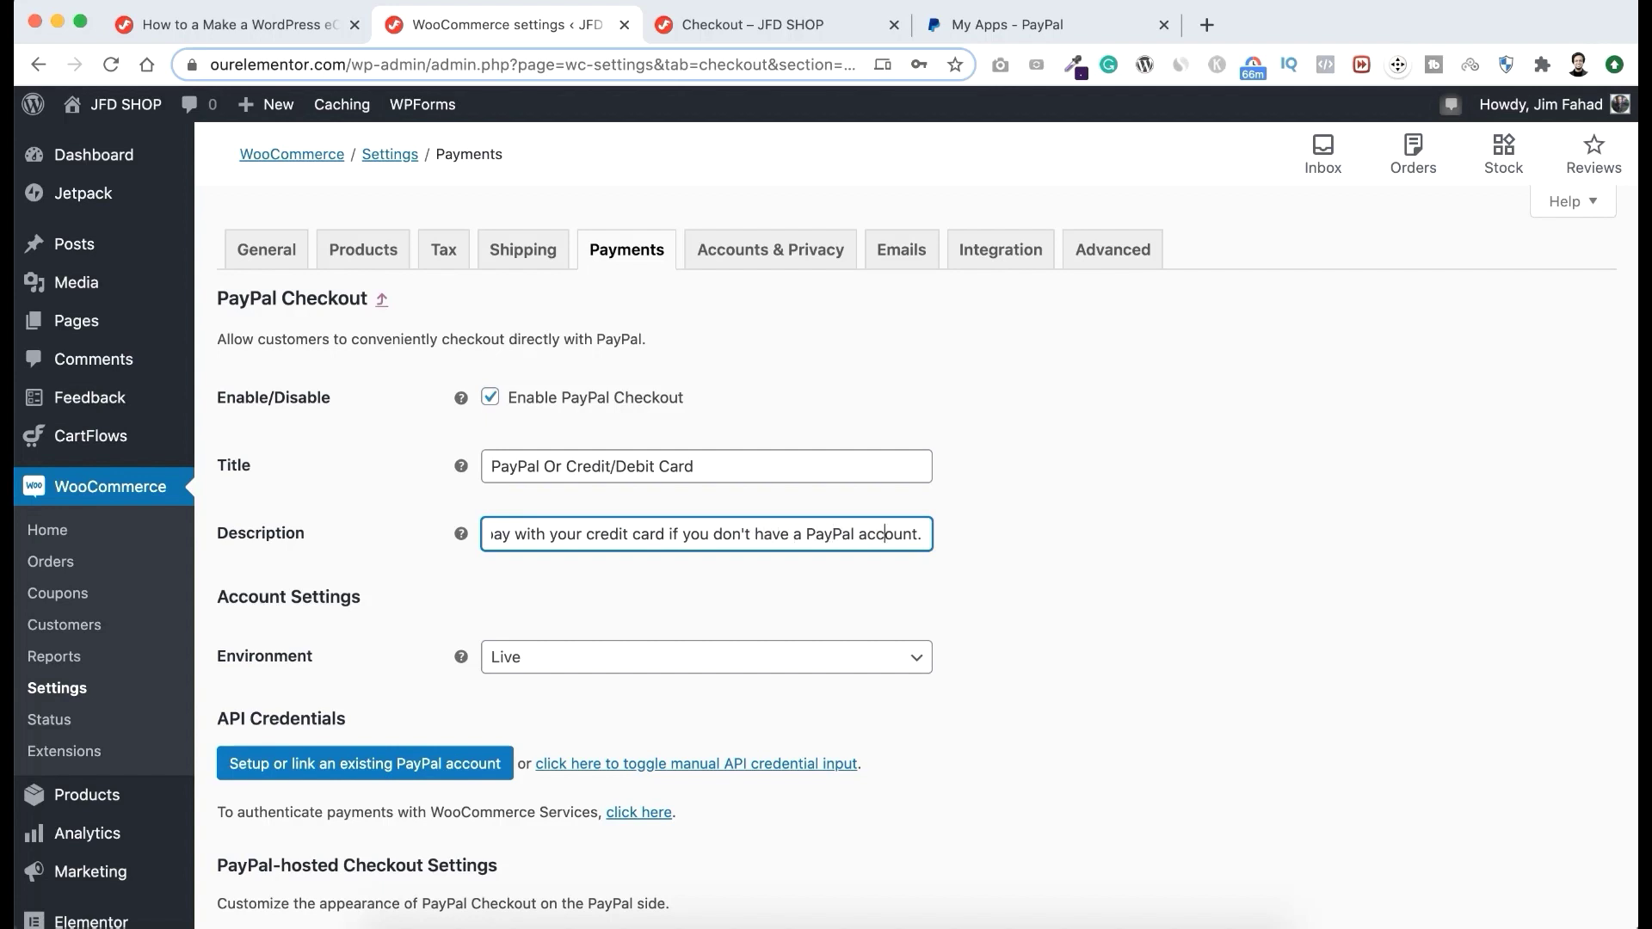
{"action": "left_click", "coordinate": [986, 584]}
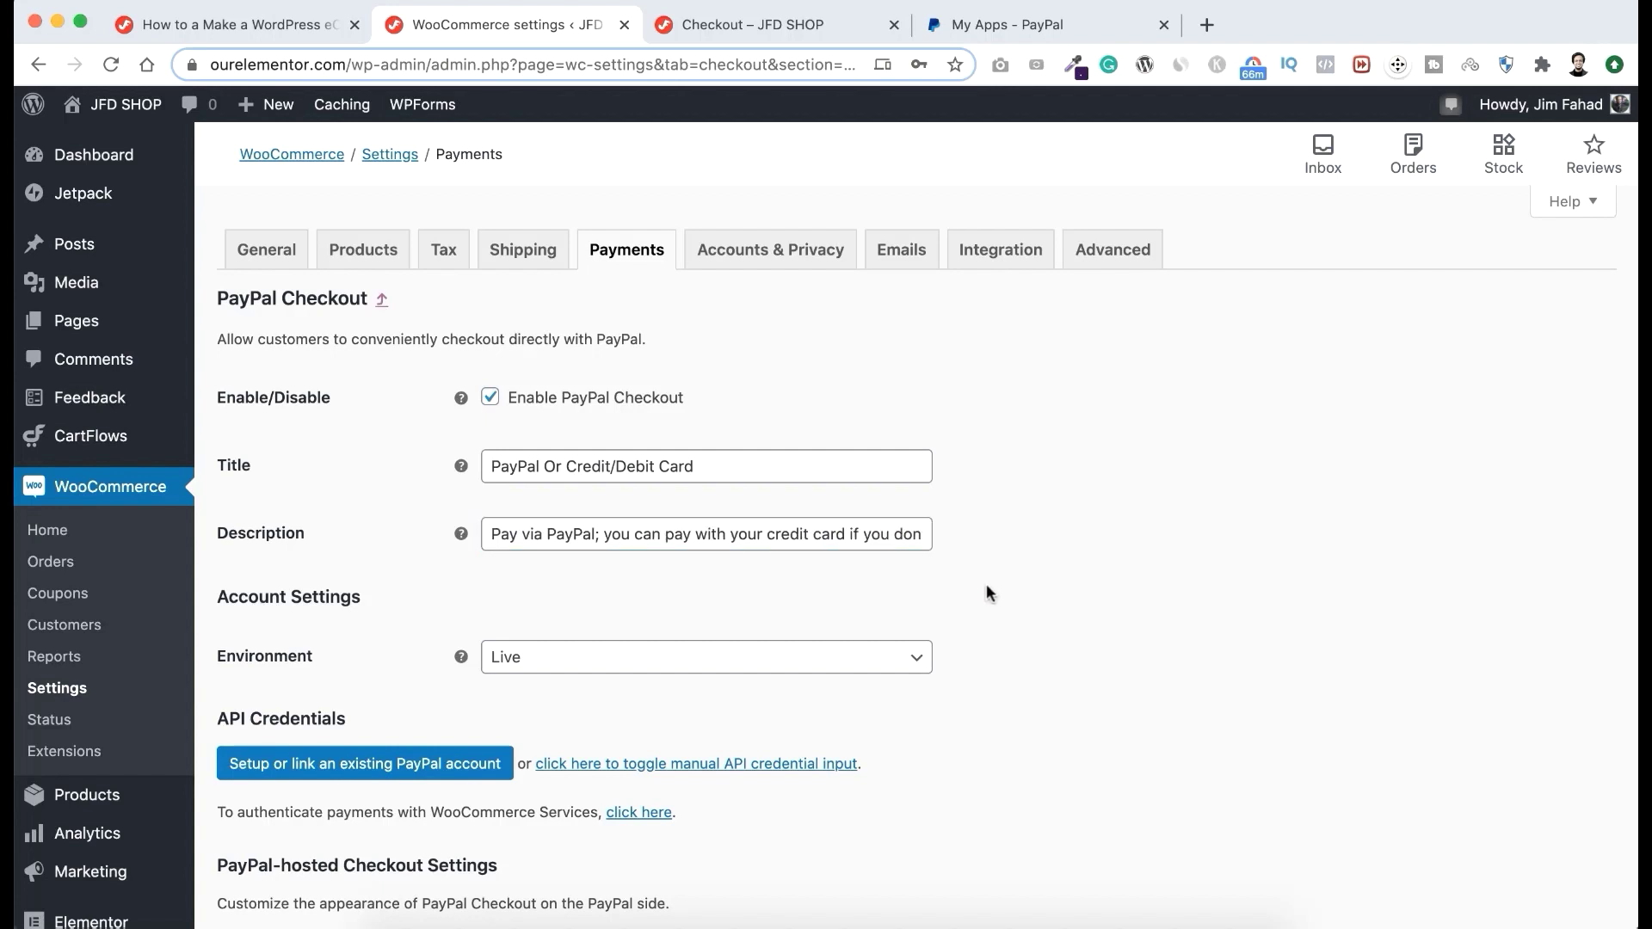
Step: Reveal the manual API credential fields for the Live environment of PayPal Checkout
{"action": "scroll", "coordinate": [1004, 795], "scroll_direction": "down", "scroll_amount": 2}
{"action": "scroll", "coordinate": [1005, 801], "scroll_direction": "down", "scroll_amount": 5}
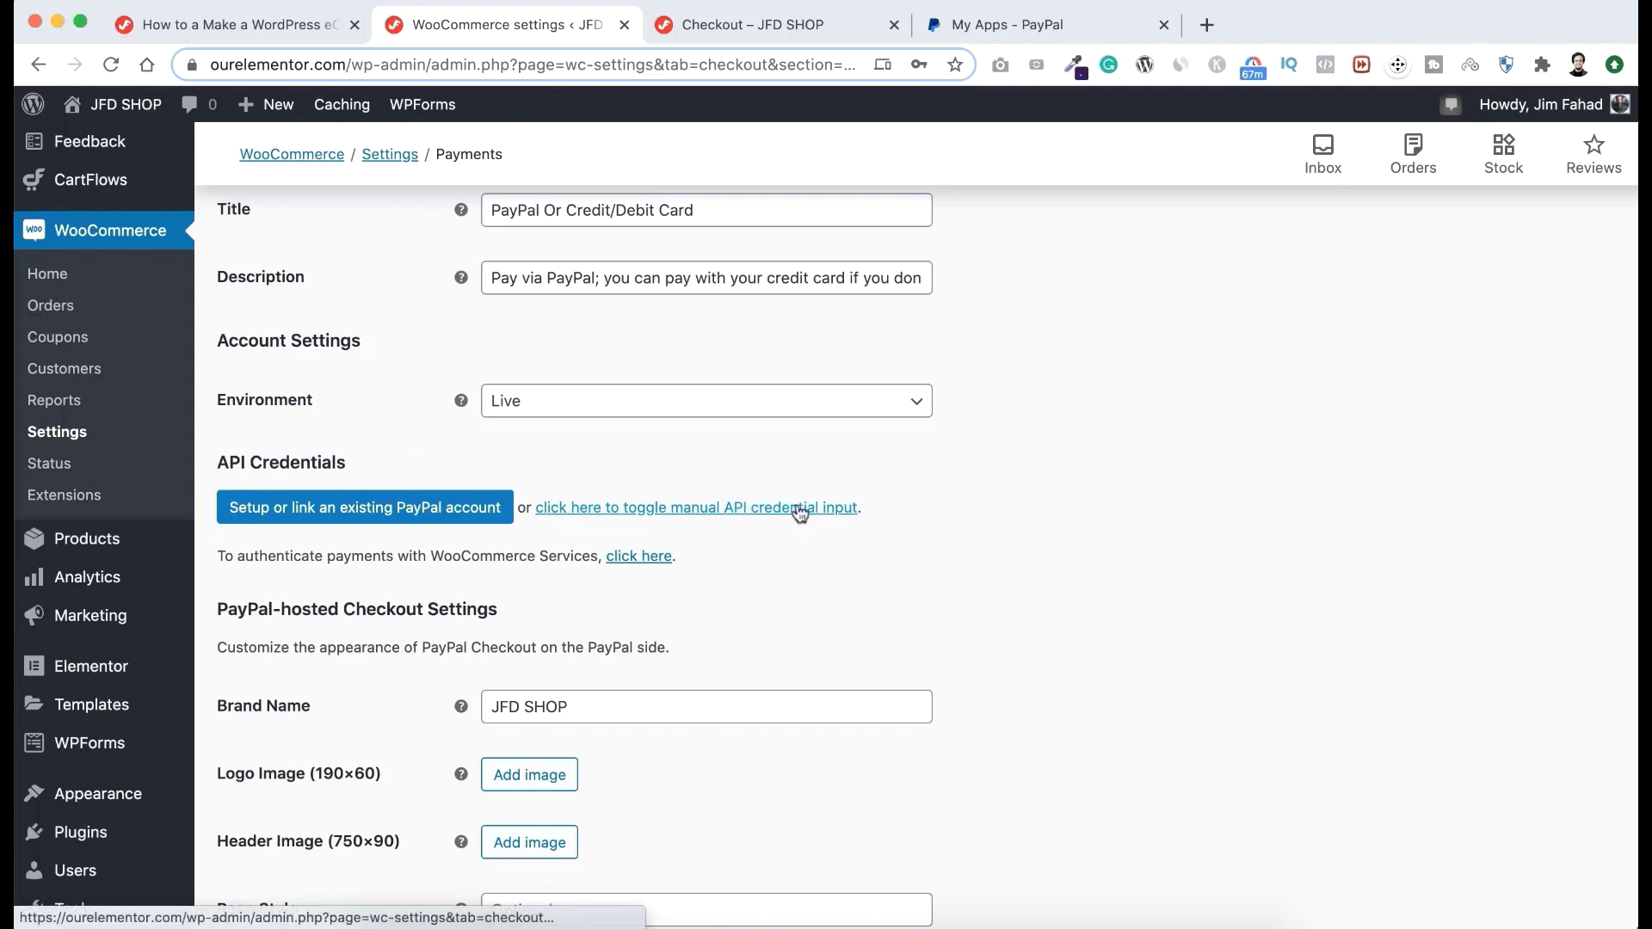
{"action": "left_click", "coordinate": [696, 514]}
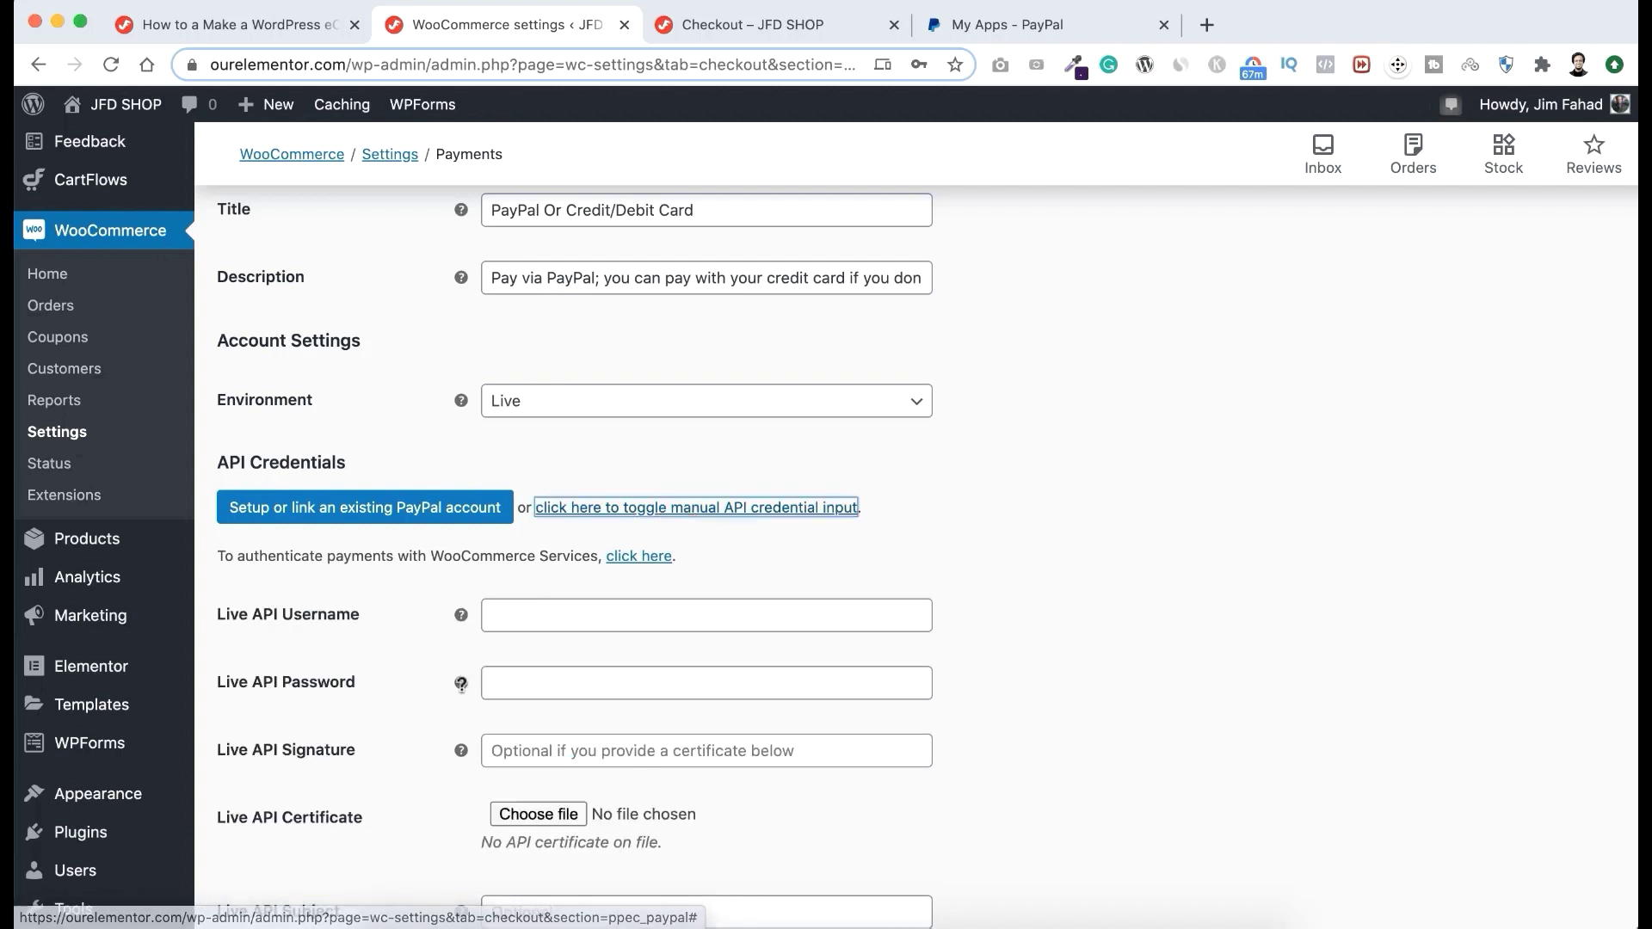
{"action": "scroll", "coordinate": [437, 704], "scroll_direction": "down", "scroll_amount": 2}
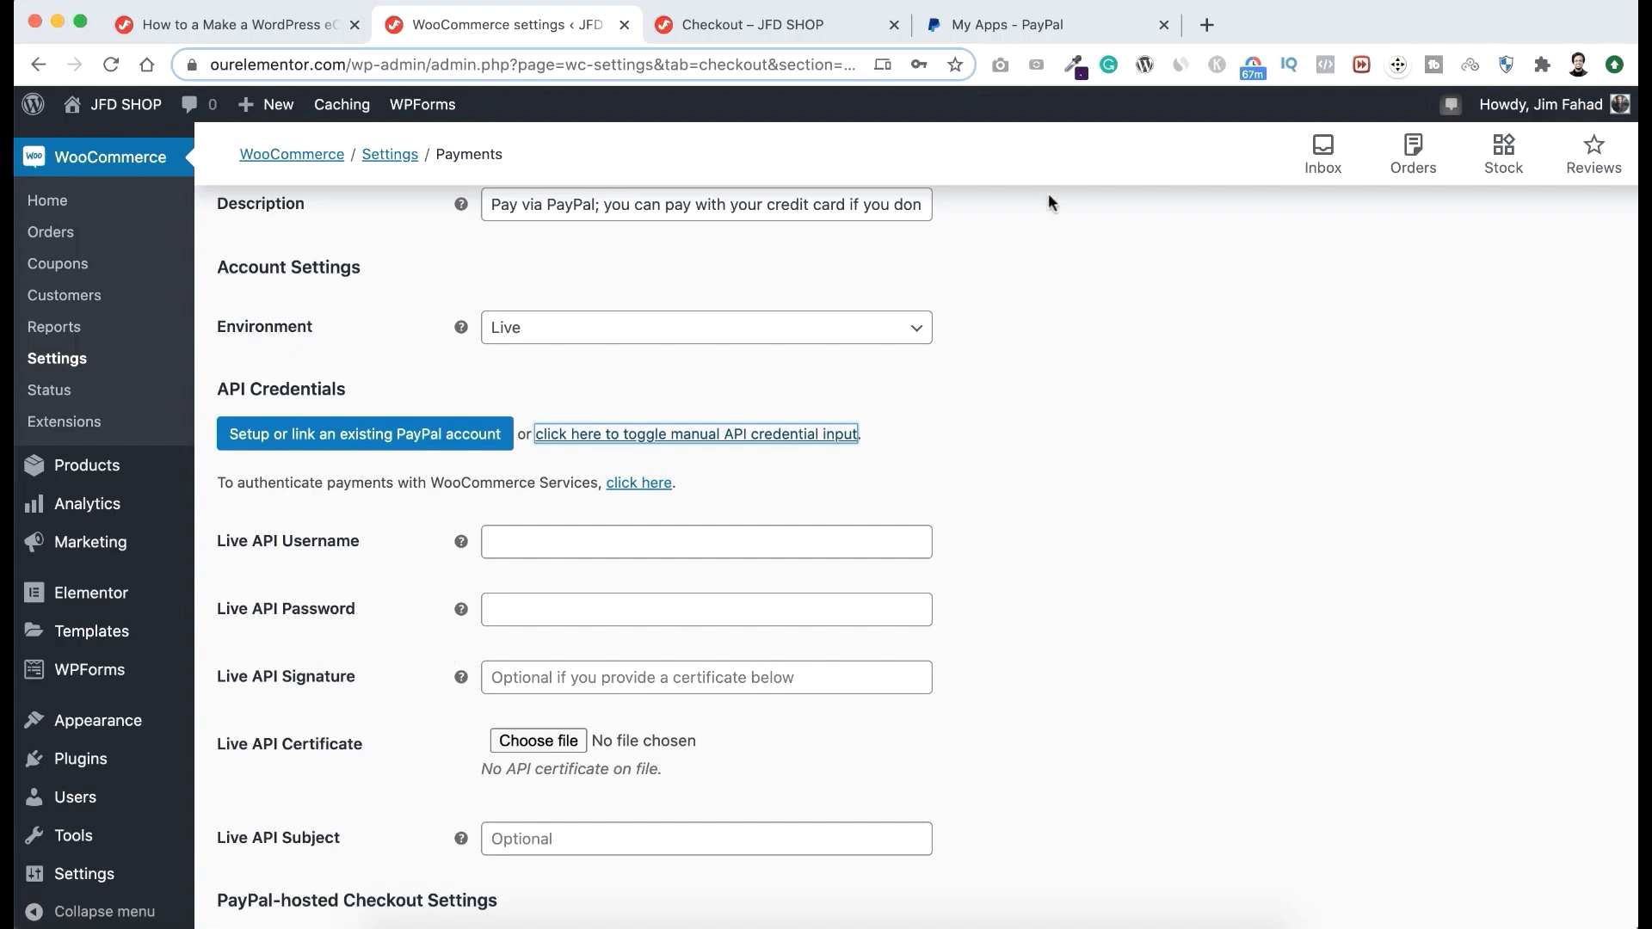
Step: Switch to the PayPal merchant account and show the Integrate PayPal category among all tools
{"action": "left_click", "coordinate": [1036, 34]}
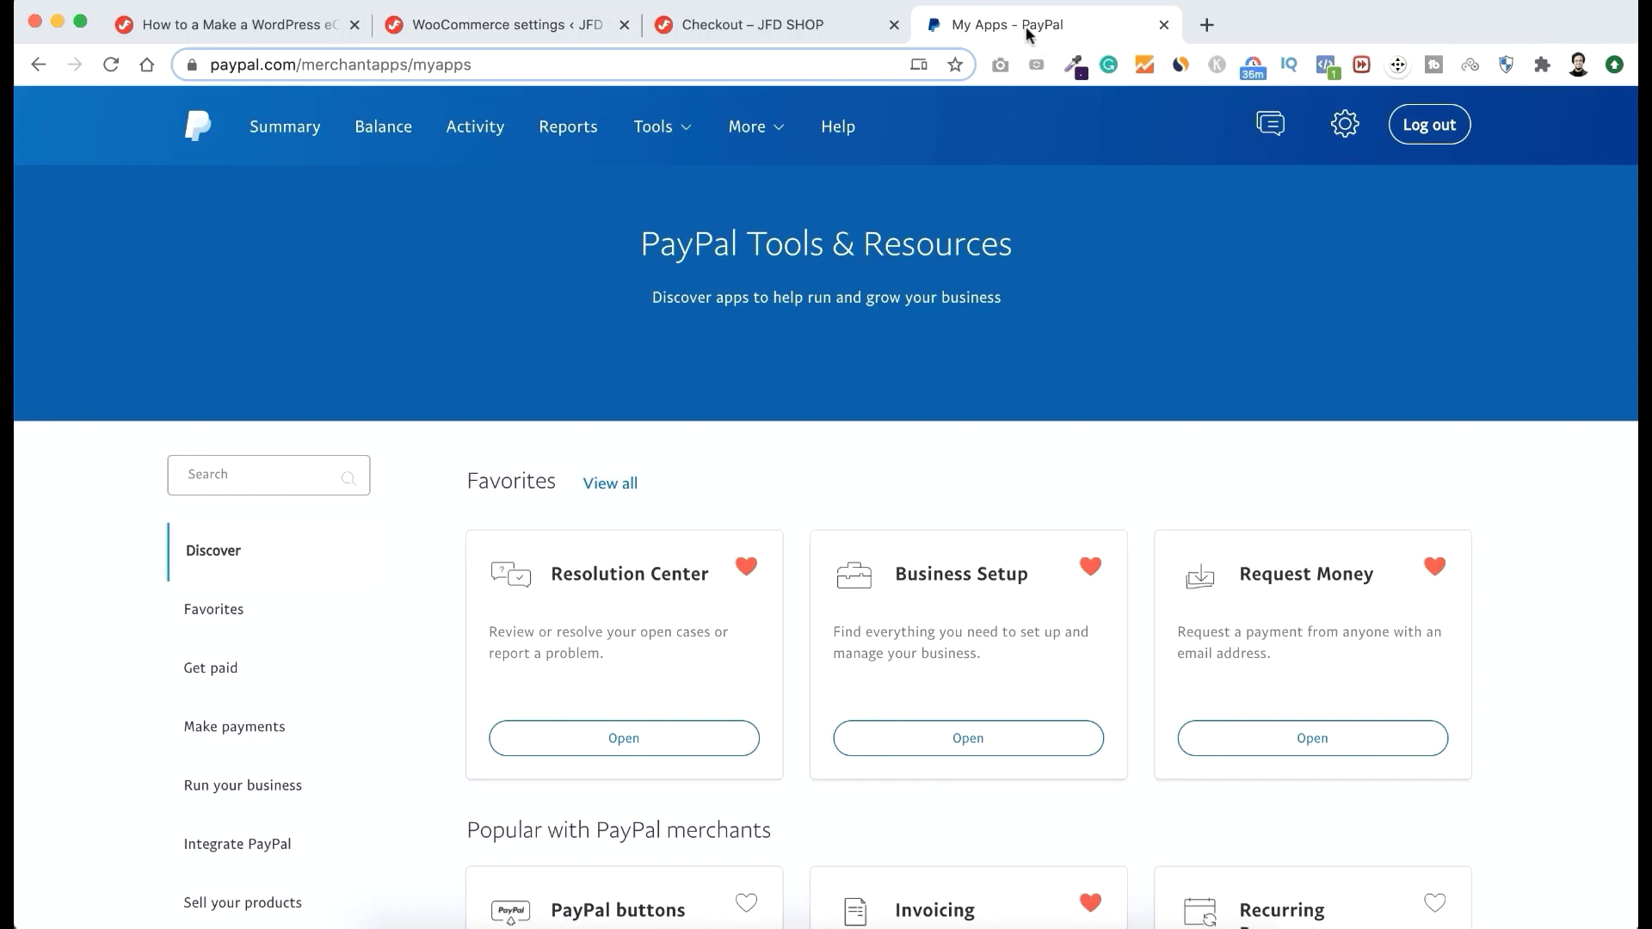
{"action": "mouse_move", "coordinate": [662, 137]}
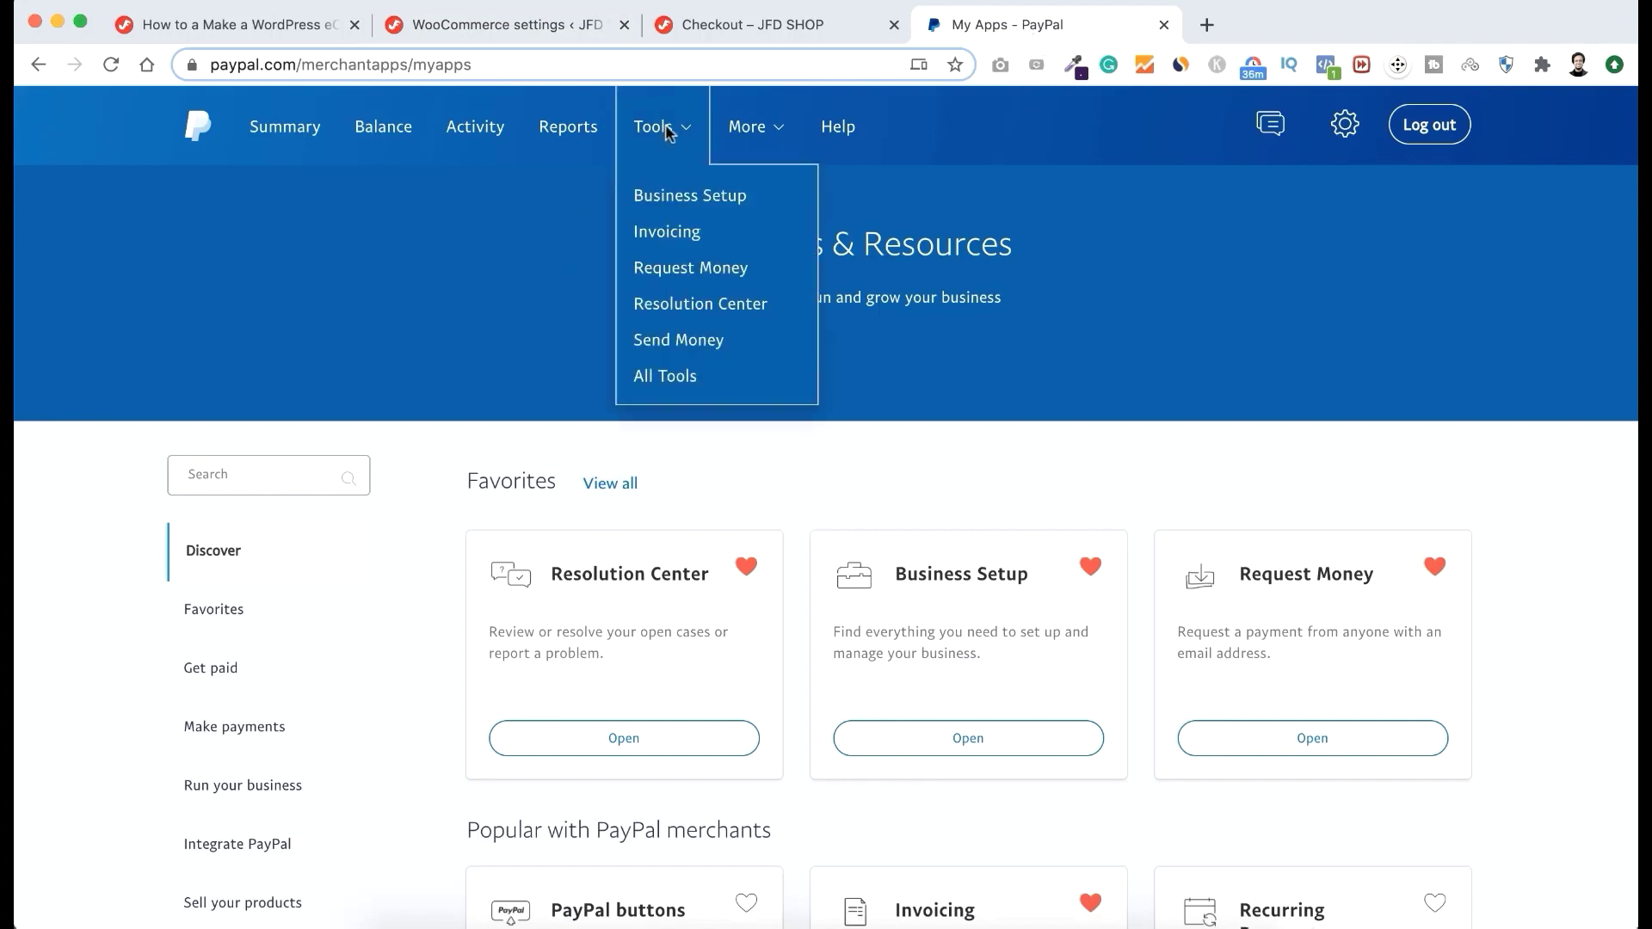
{"action": "left_click", "coordinate": [683, 381]}
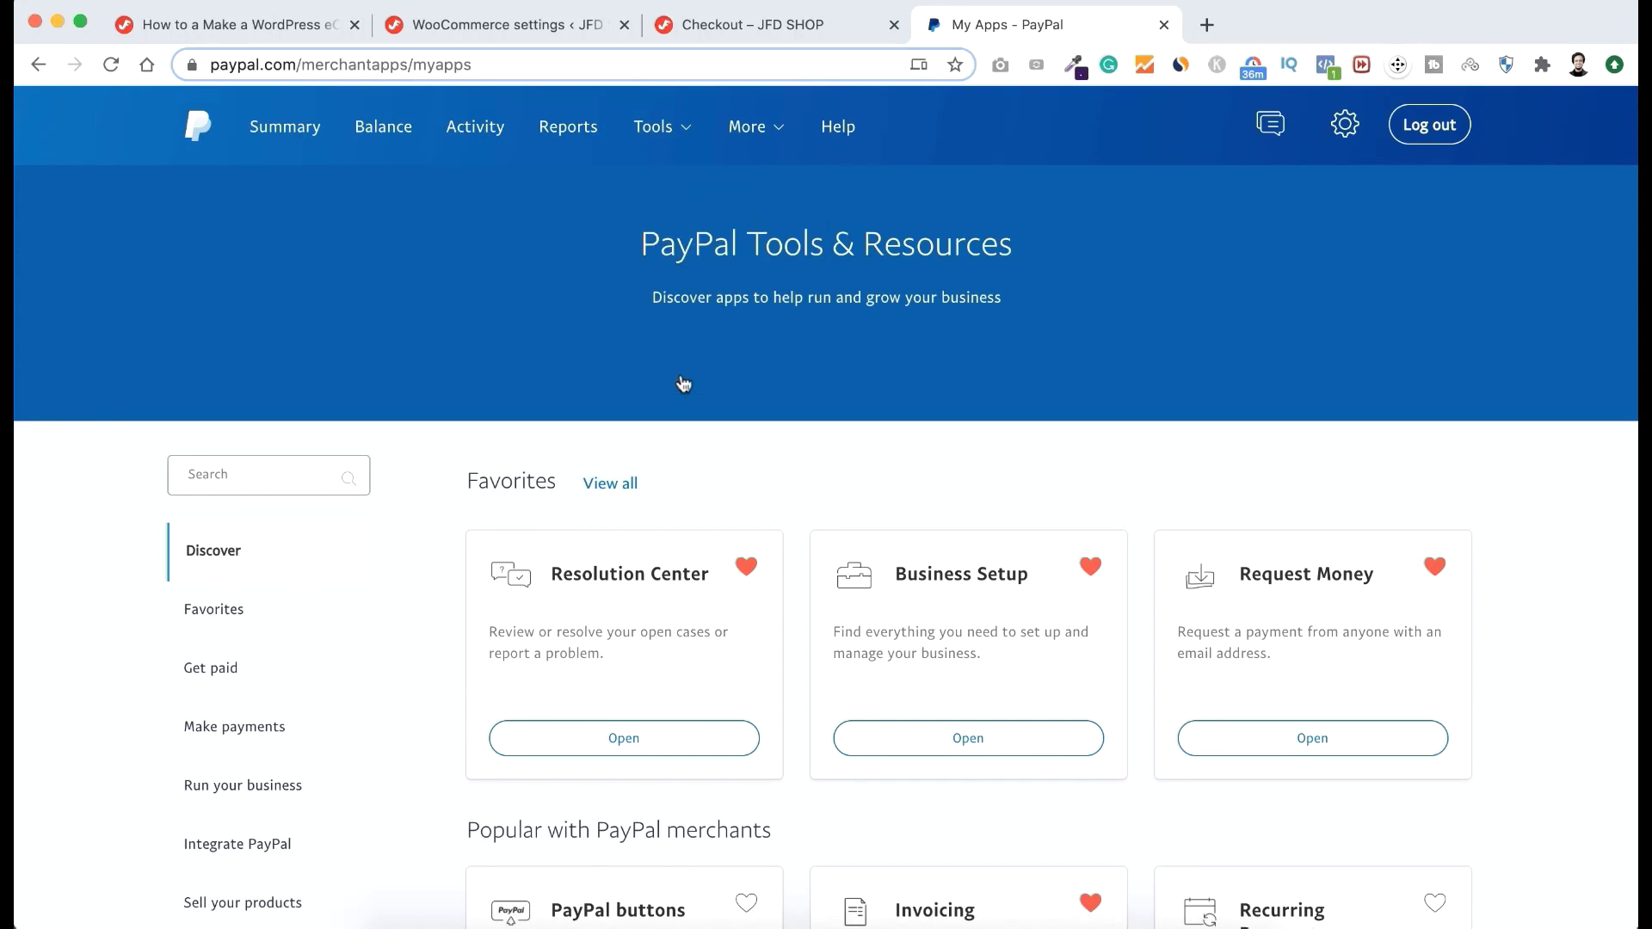
{"action": "scroll", "coordinate": [437, 695], "scroll_direction": "down", "scroll_amount": 3}
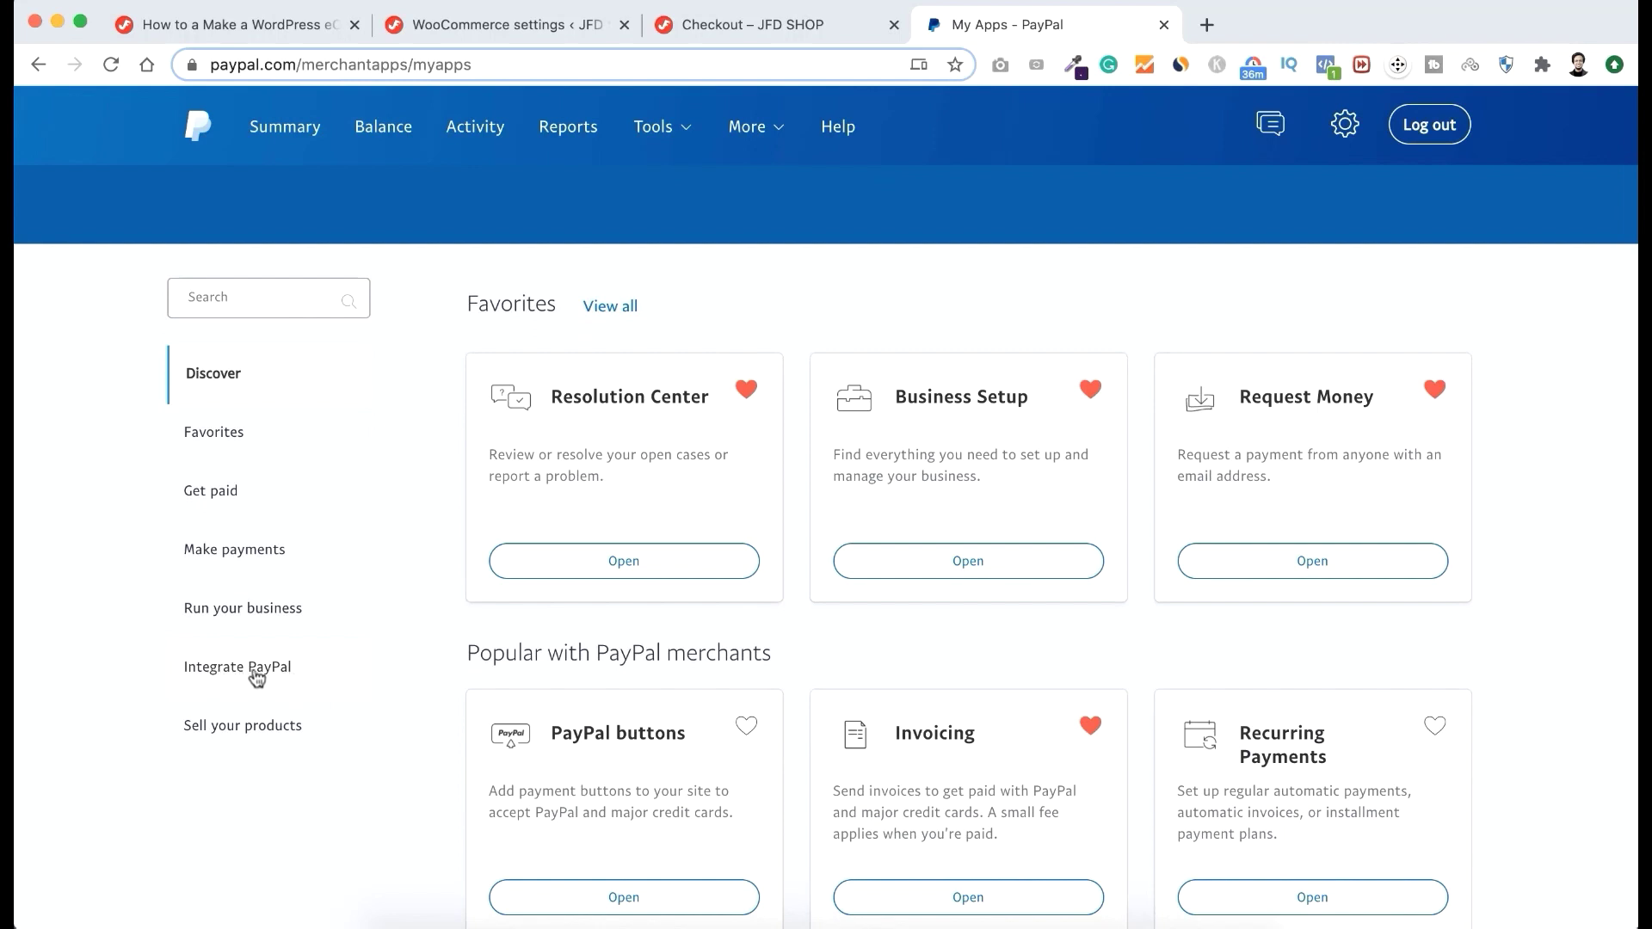
{"action": "left_click", "coordinate": [287, 671]}
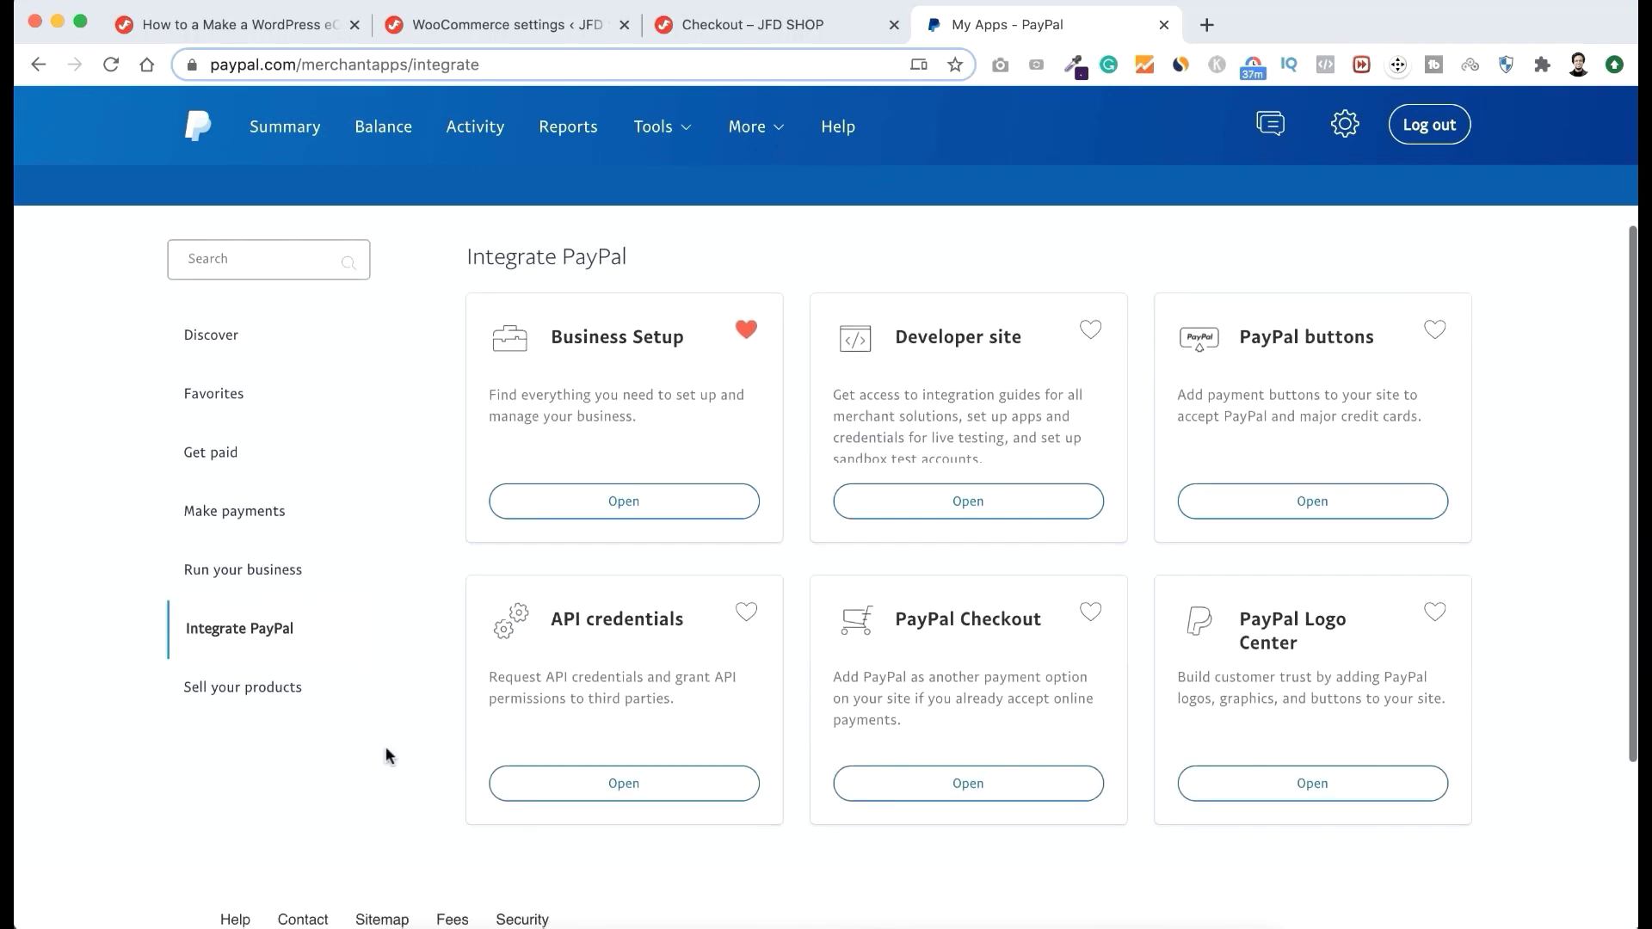
{"action": "scroll", "coordinate": [395, 688], "scroll_direction": "up", "scroll_amount": 2}
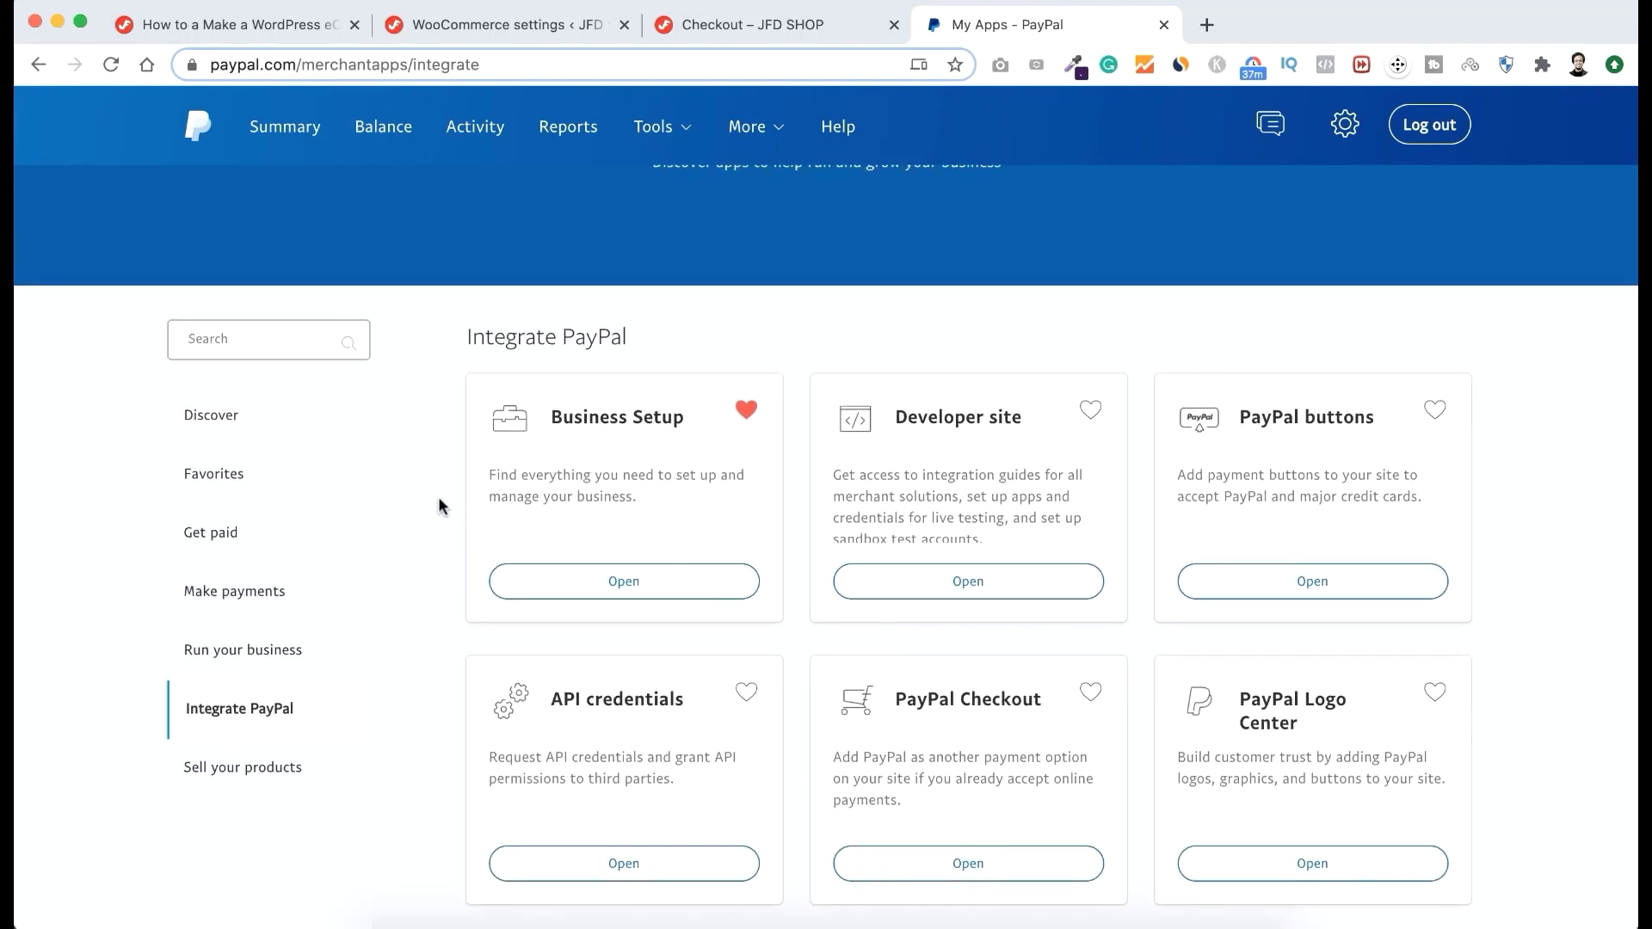
{"action": "scroll", "coordinate": [668, 788], "scroll_direction": "down", "scroll_amount": 1}
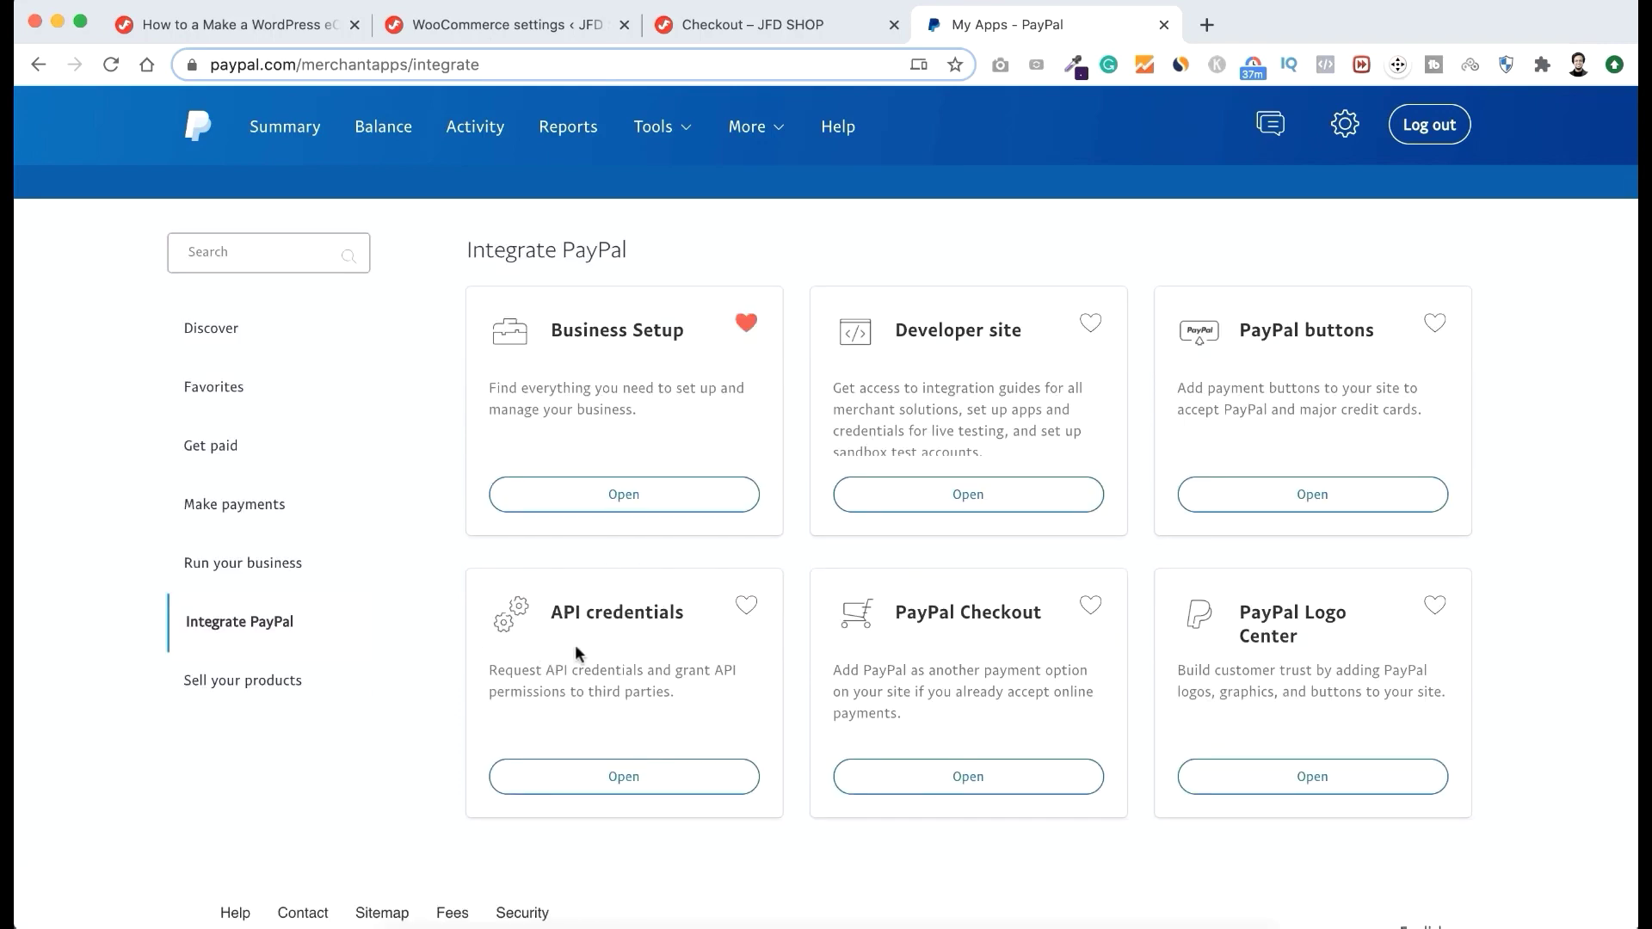
Step: Open API credentials and manage the credentials for the NVP/SOAP API integration (Classic)
{"action": "left_click", "coordinate": [649, 779]}
{"action": "scroll", "coordinate": [651, 783], "scroll_direction": "down", "scroll_amount": 5}
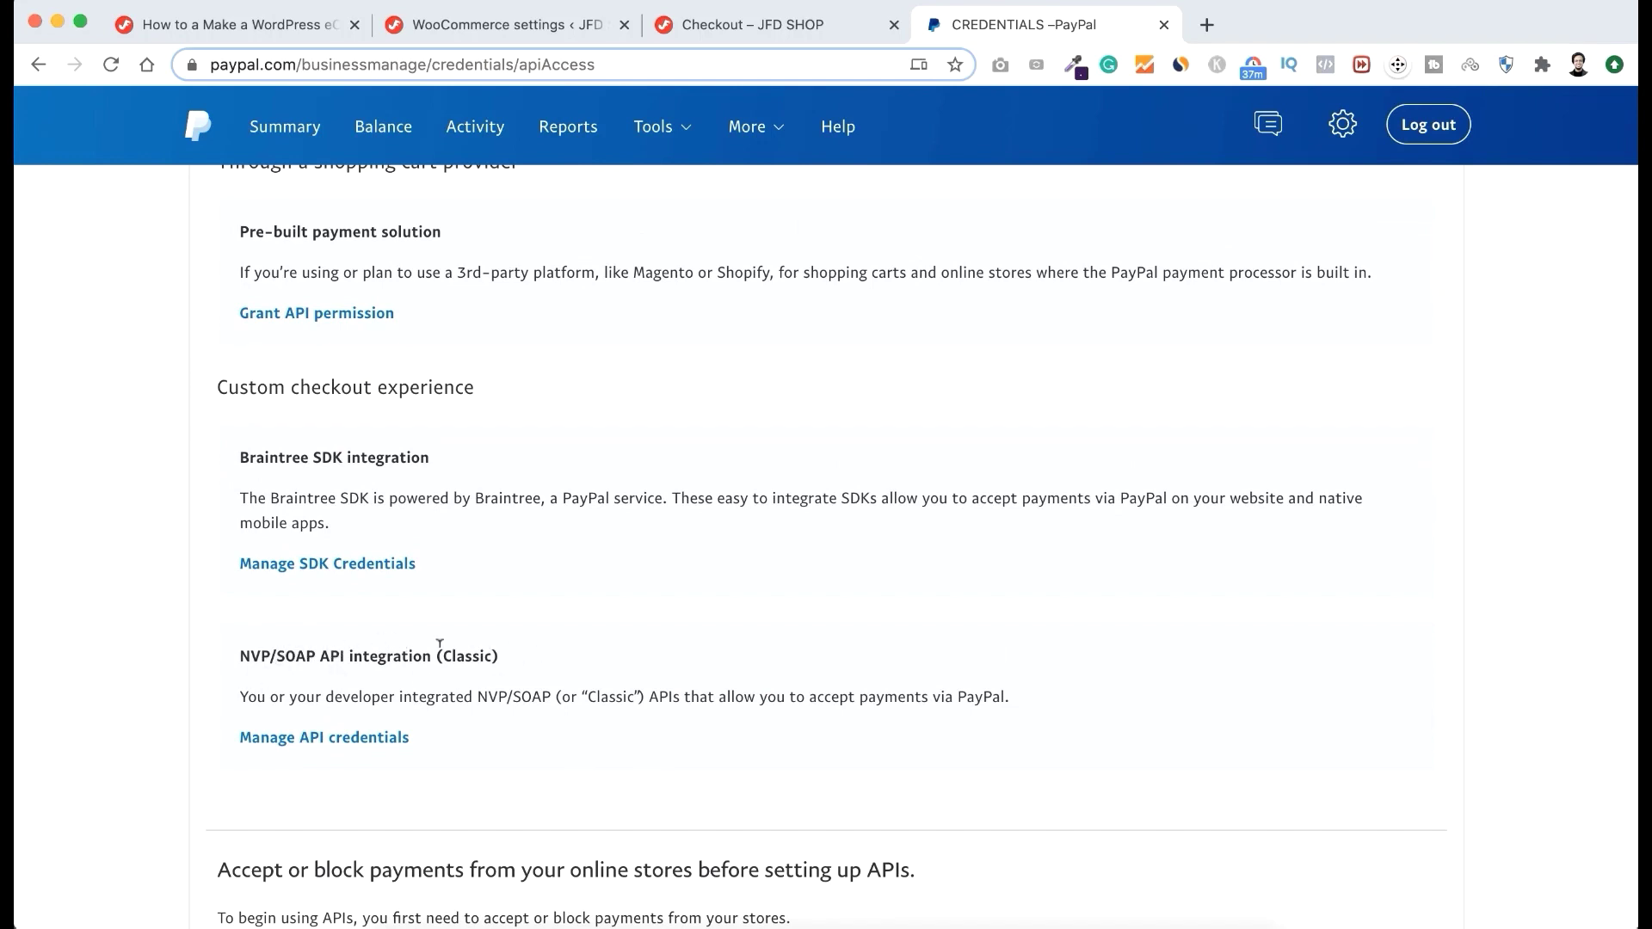
{"action": "left_click", "coordinate": [345, 740]}
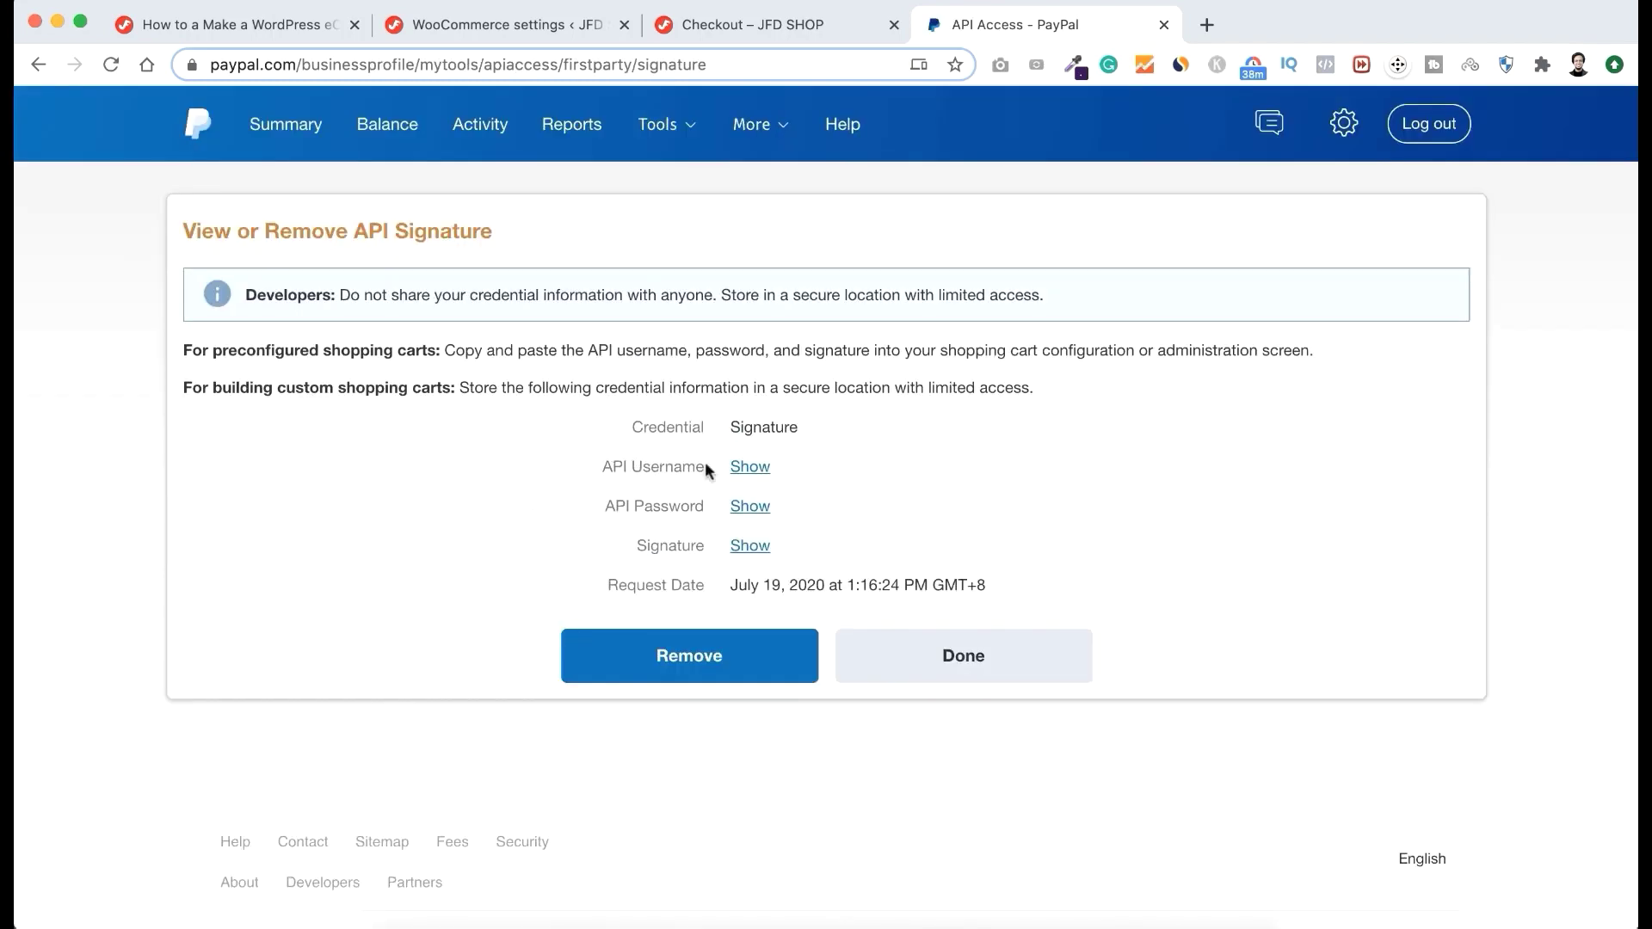
Step: Reveal and copy the API username in PayPal, and paste it into Live API Username in the WooCommerce settings
{"action": "left_click", "coordinate": [751, 467]}
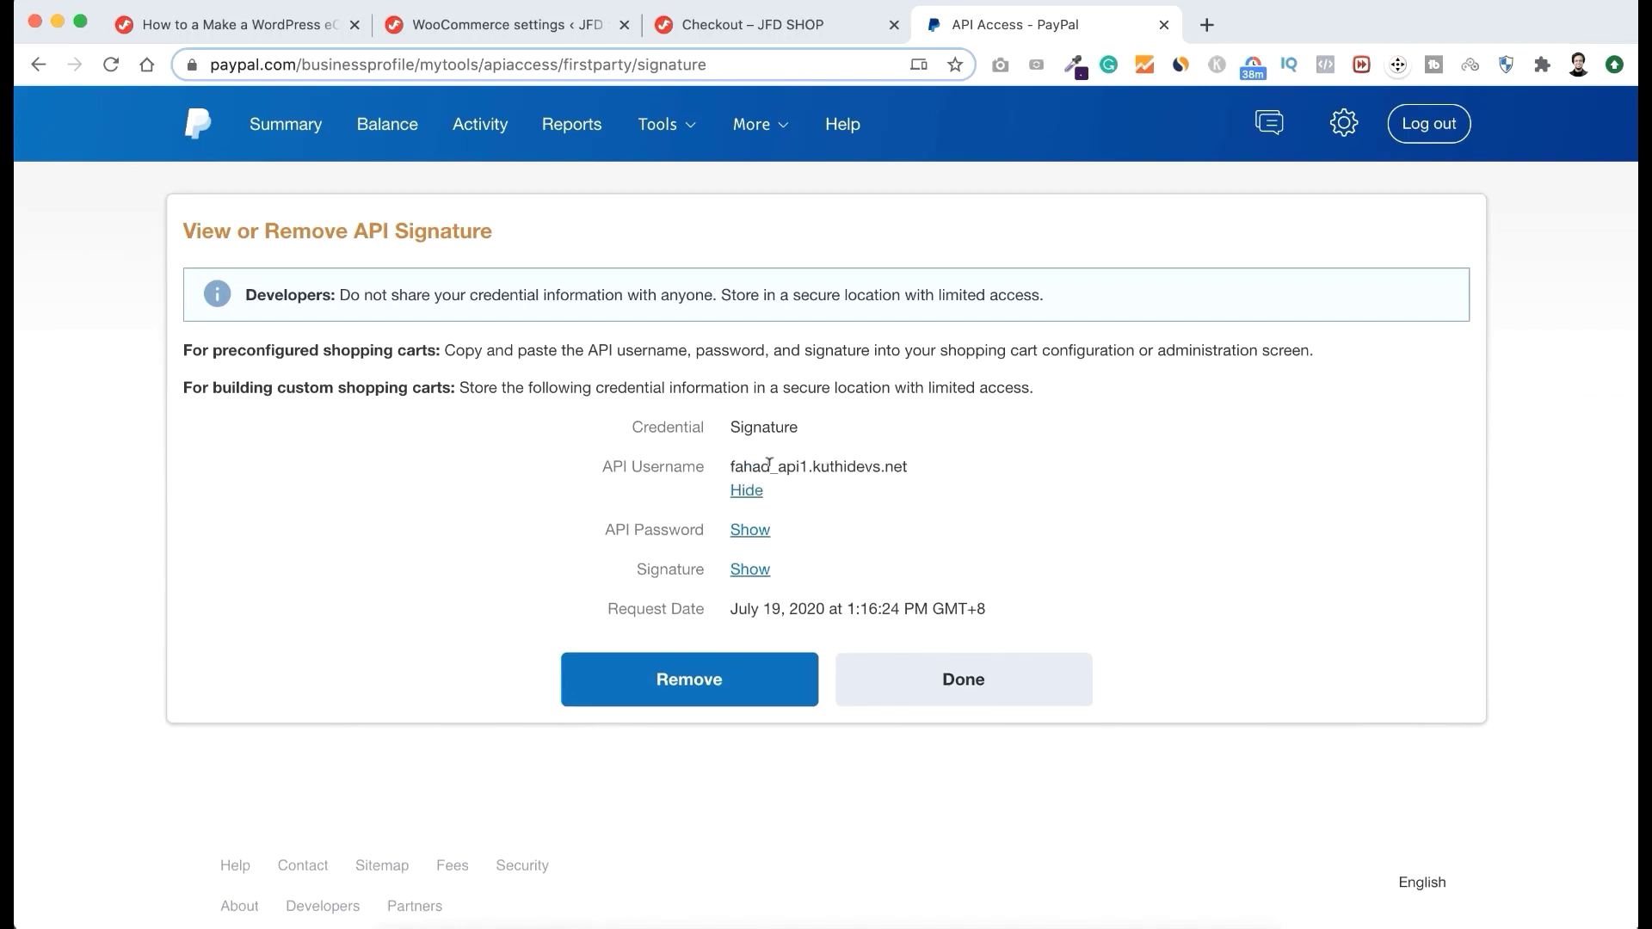
{"action": "left_click_drag", "start_coordinate": [728, 465], "coordinate": [917, 466]}
{"action": "key", "text": "super+c"}
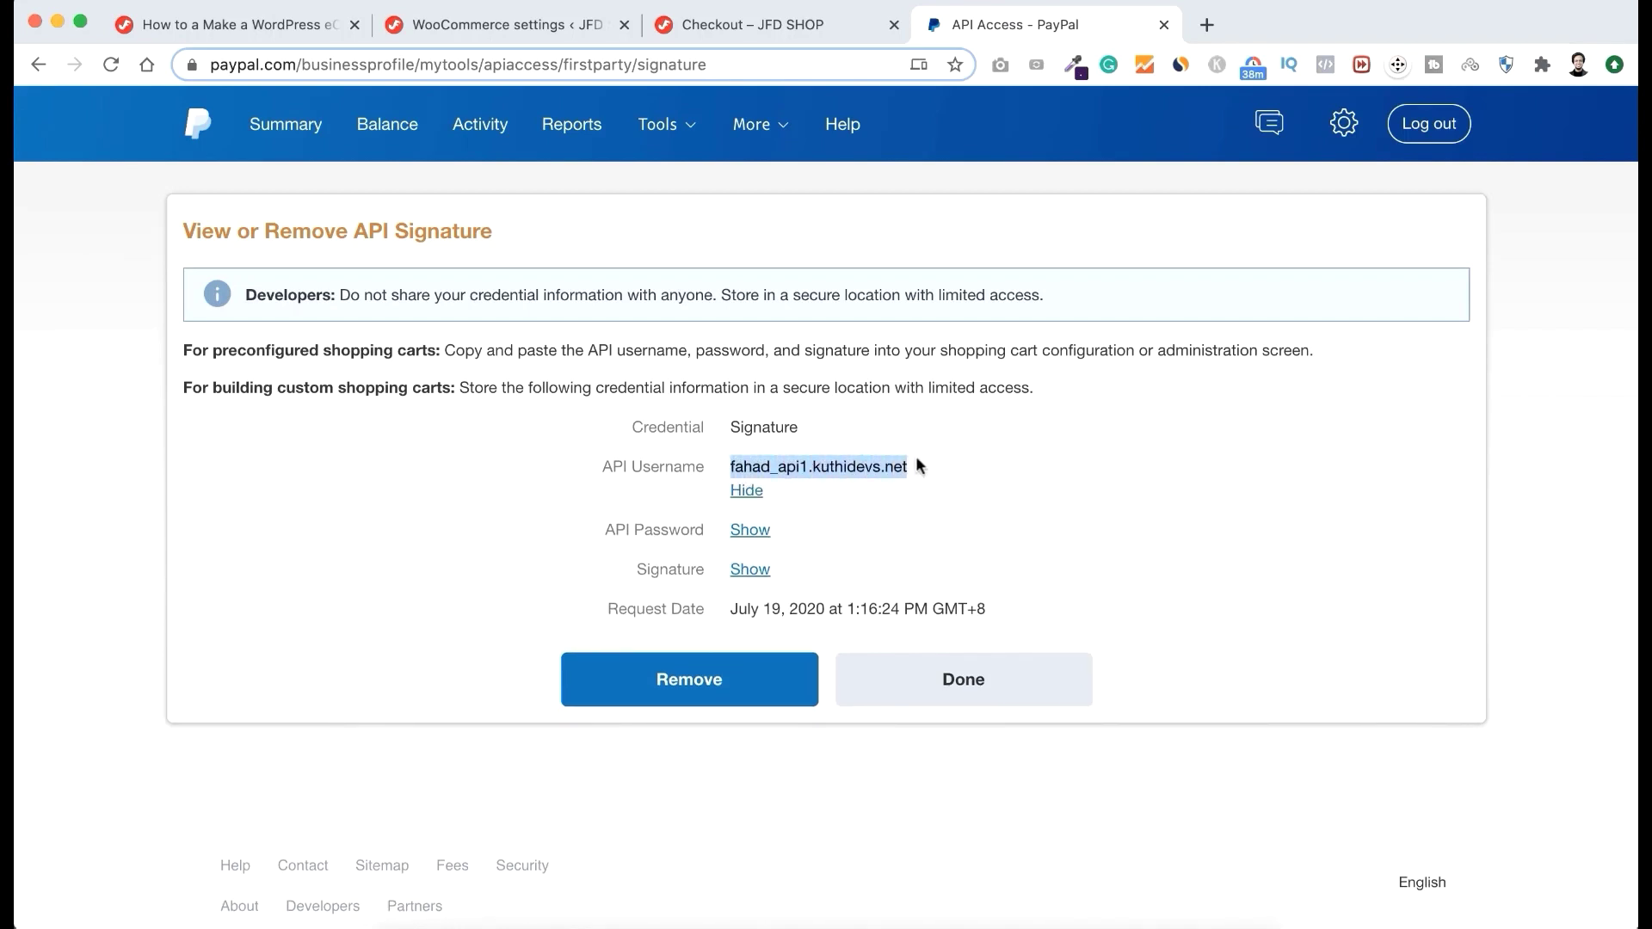
{"action": "left_click", "coordinate": [768, 24]}
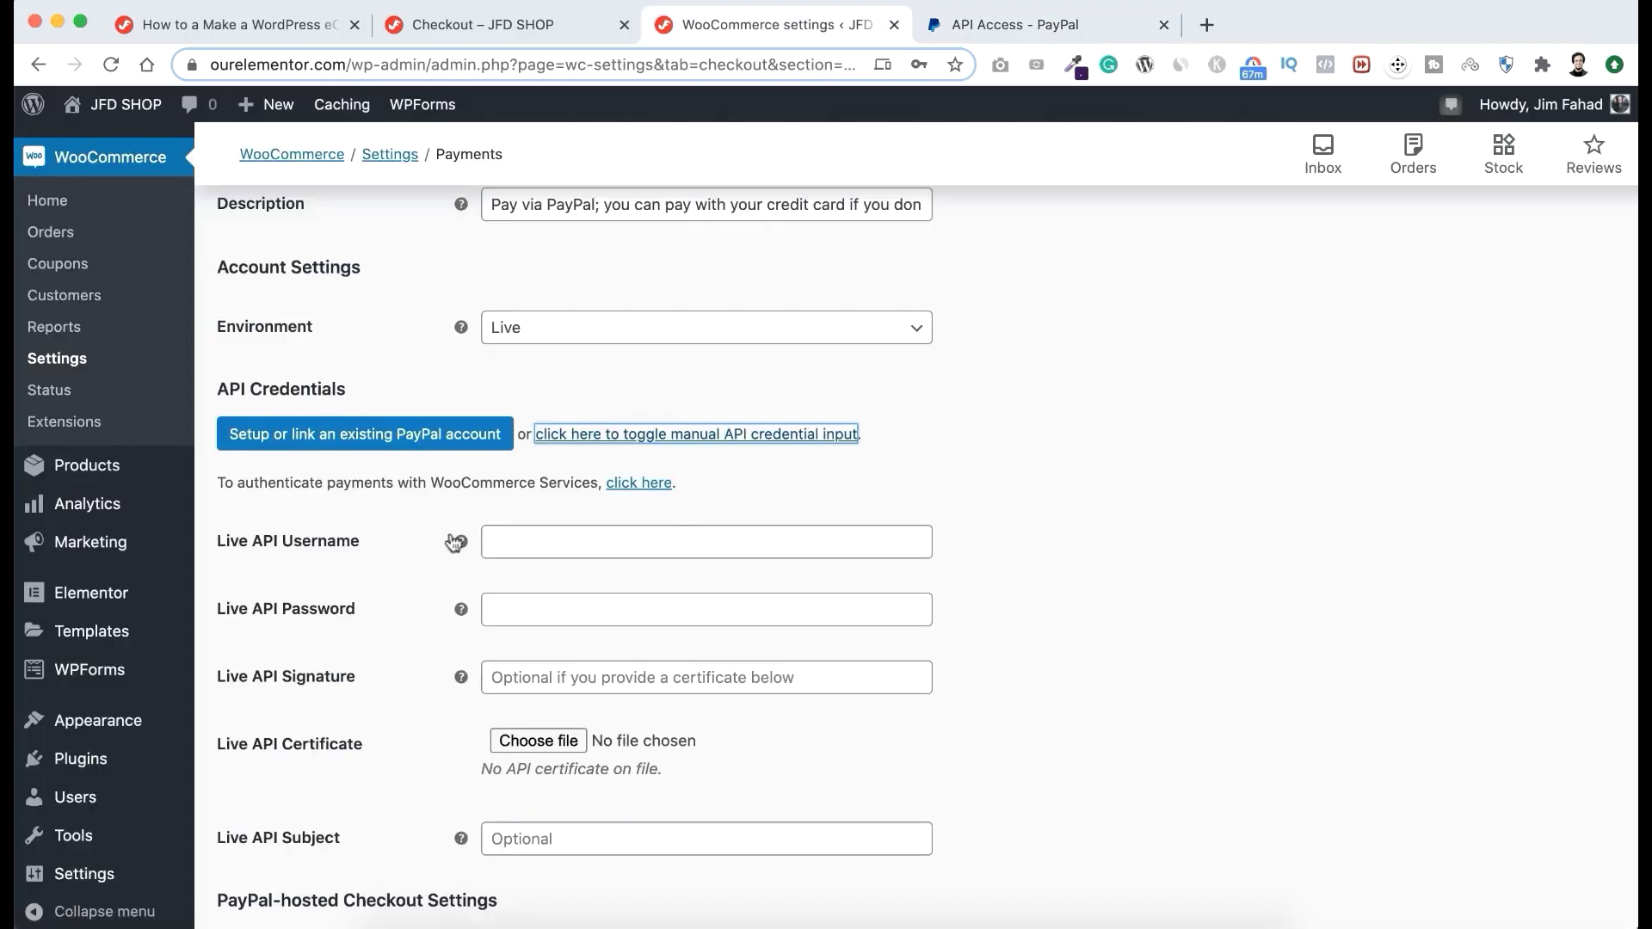
{"action": "left_click", "coordinate": [538, 541]}
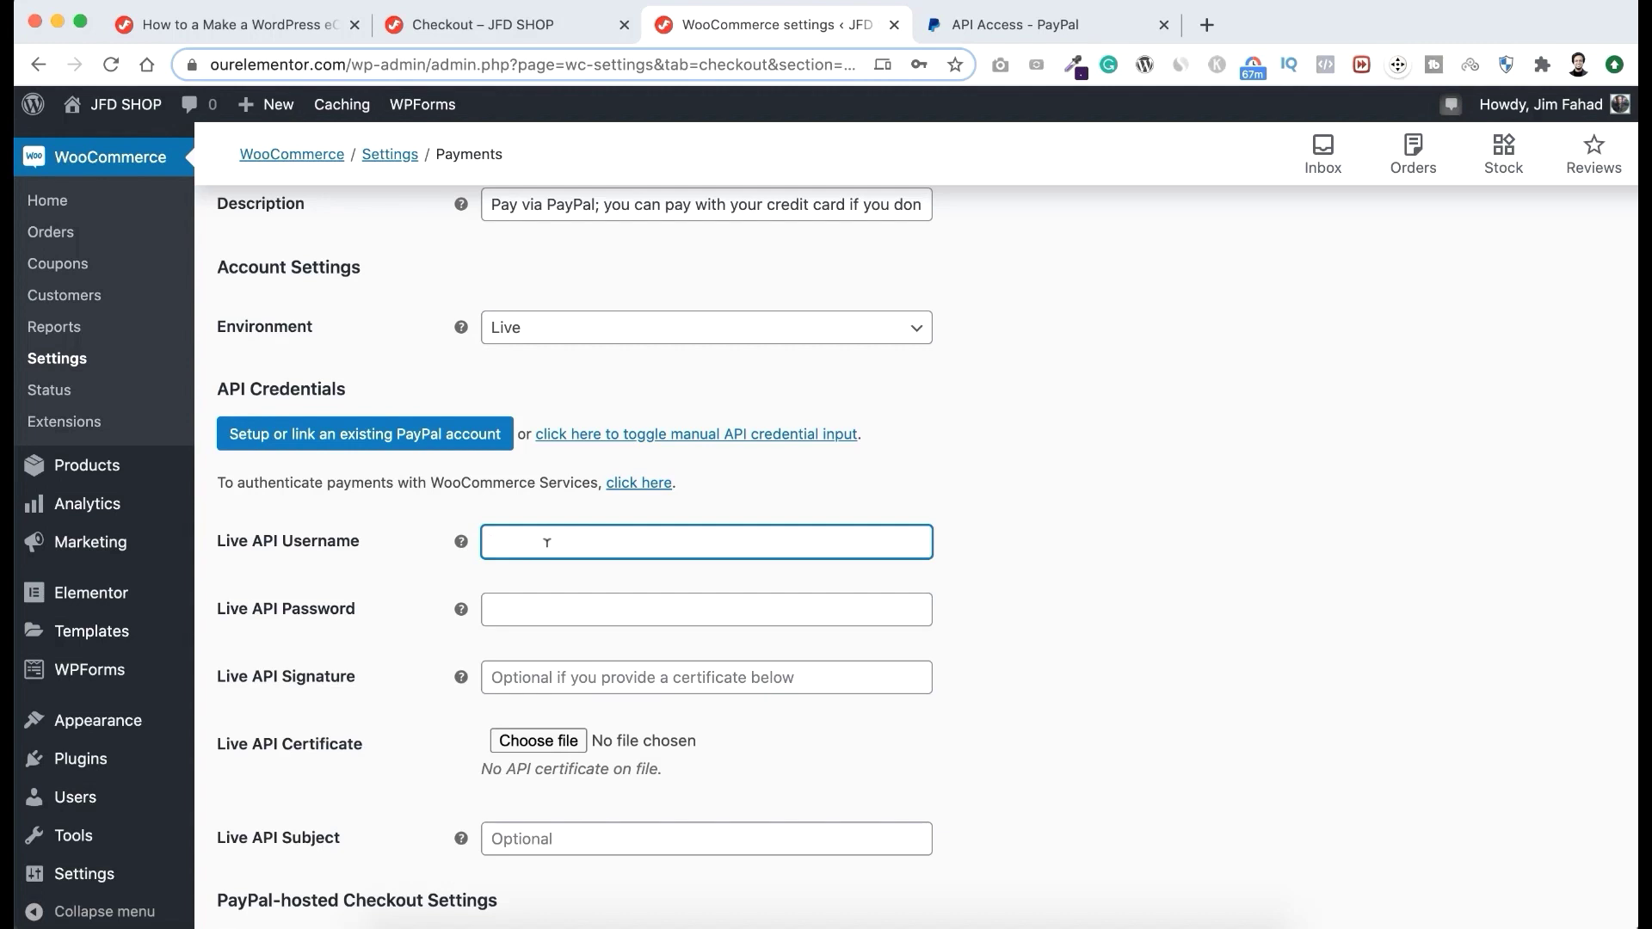
{"action": "key", "text": "super+v"}
{"action": "left_click", "coordinate": [466, 580]}
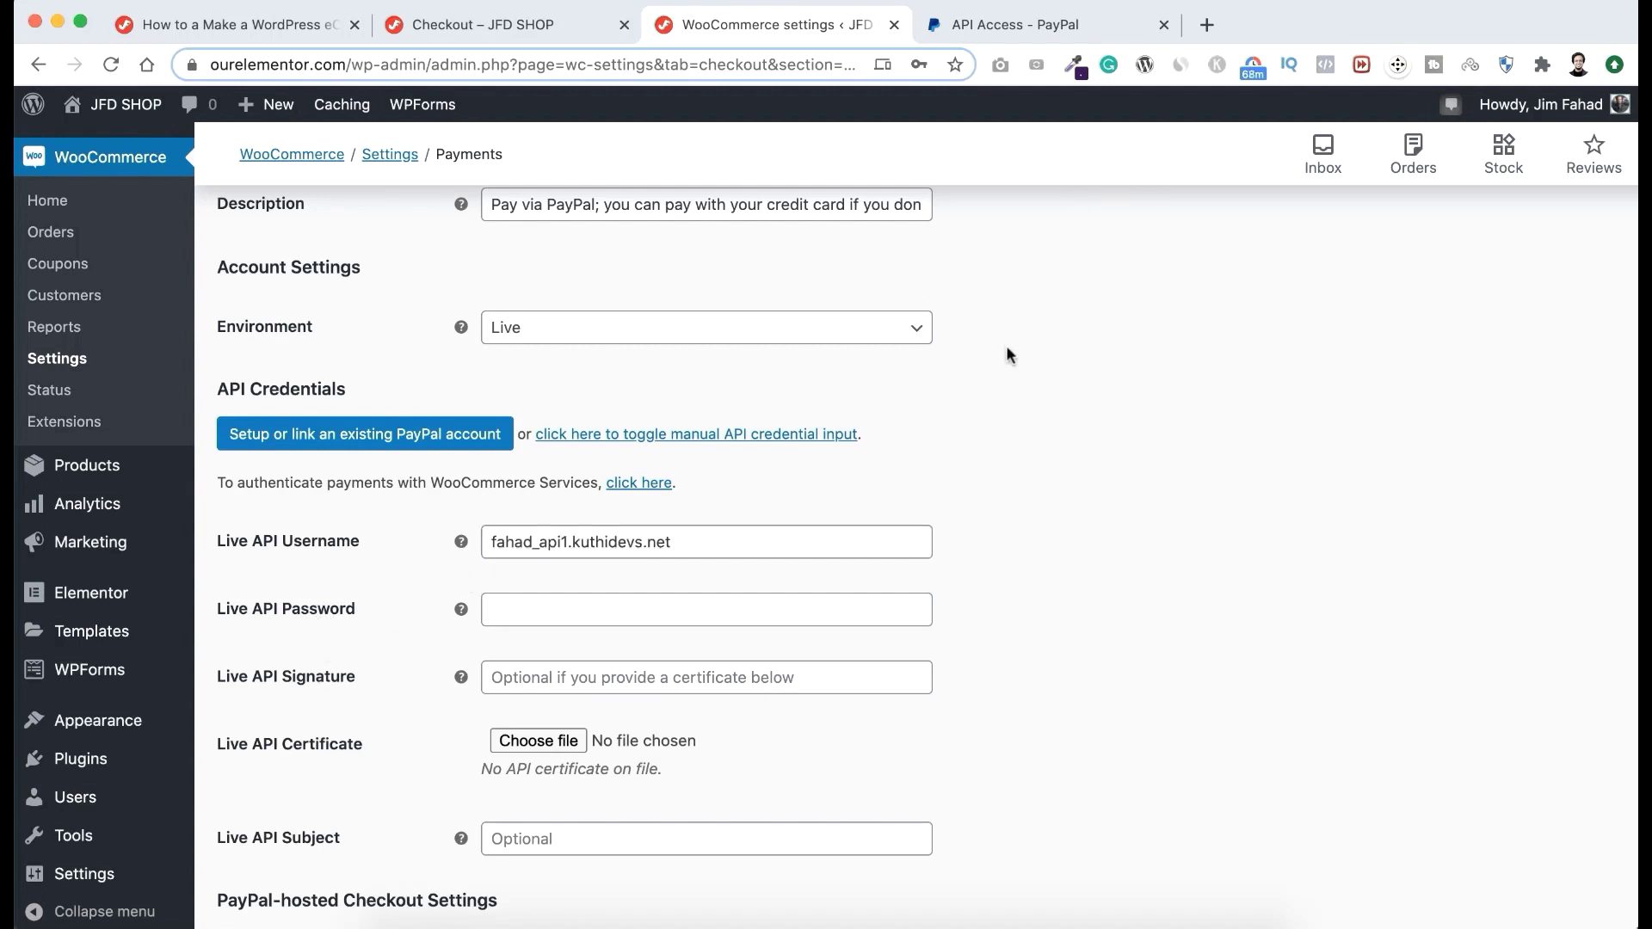
Step: Reveal and copy the API password in PayPal, and paste it into Live API Password in the WooCommerce settings
{"action": "left_click", "coordinate": [1075, 26]}
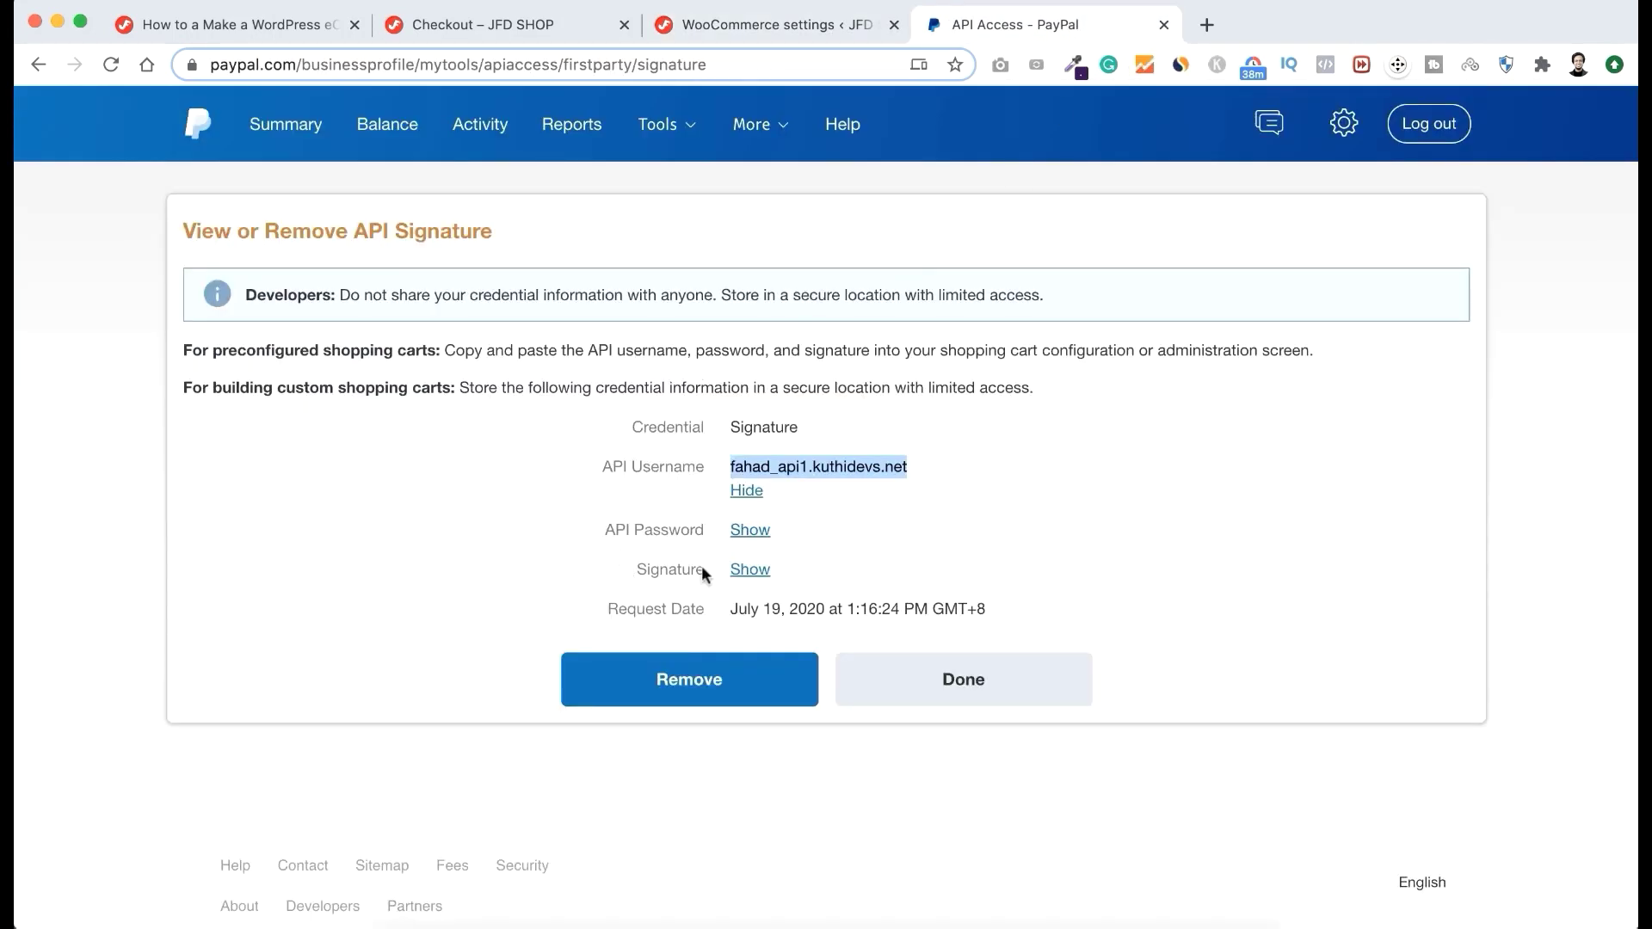
{"action": "left_click", "coordinate": [796, 529]}
{"action": "left_click", "coordinate": [751, 533]}
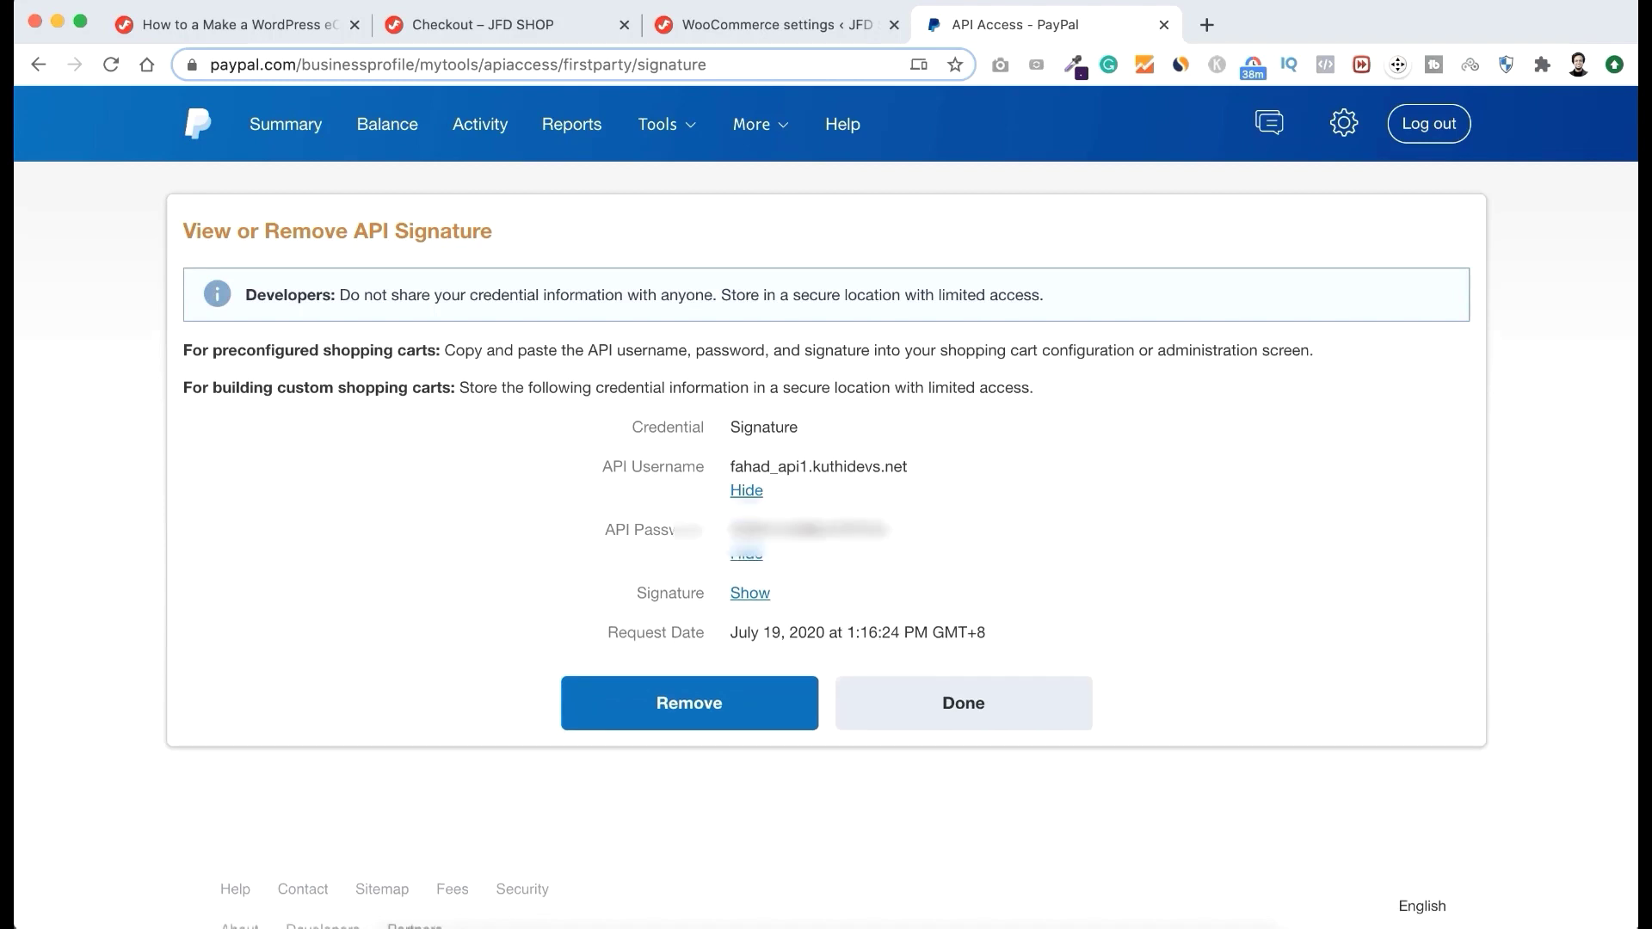
{"action": "left_click", "coordinate": [765, 24]}
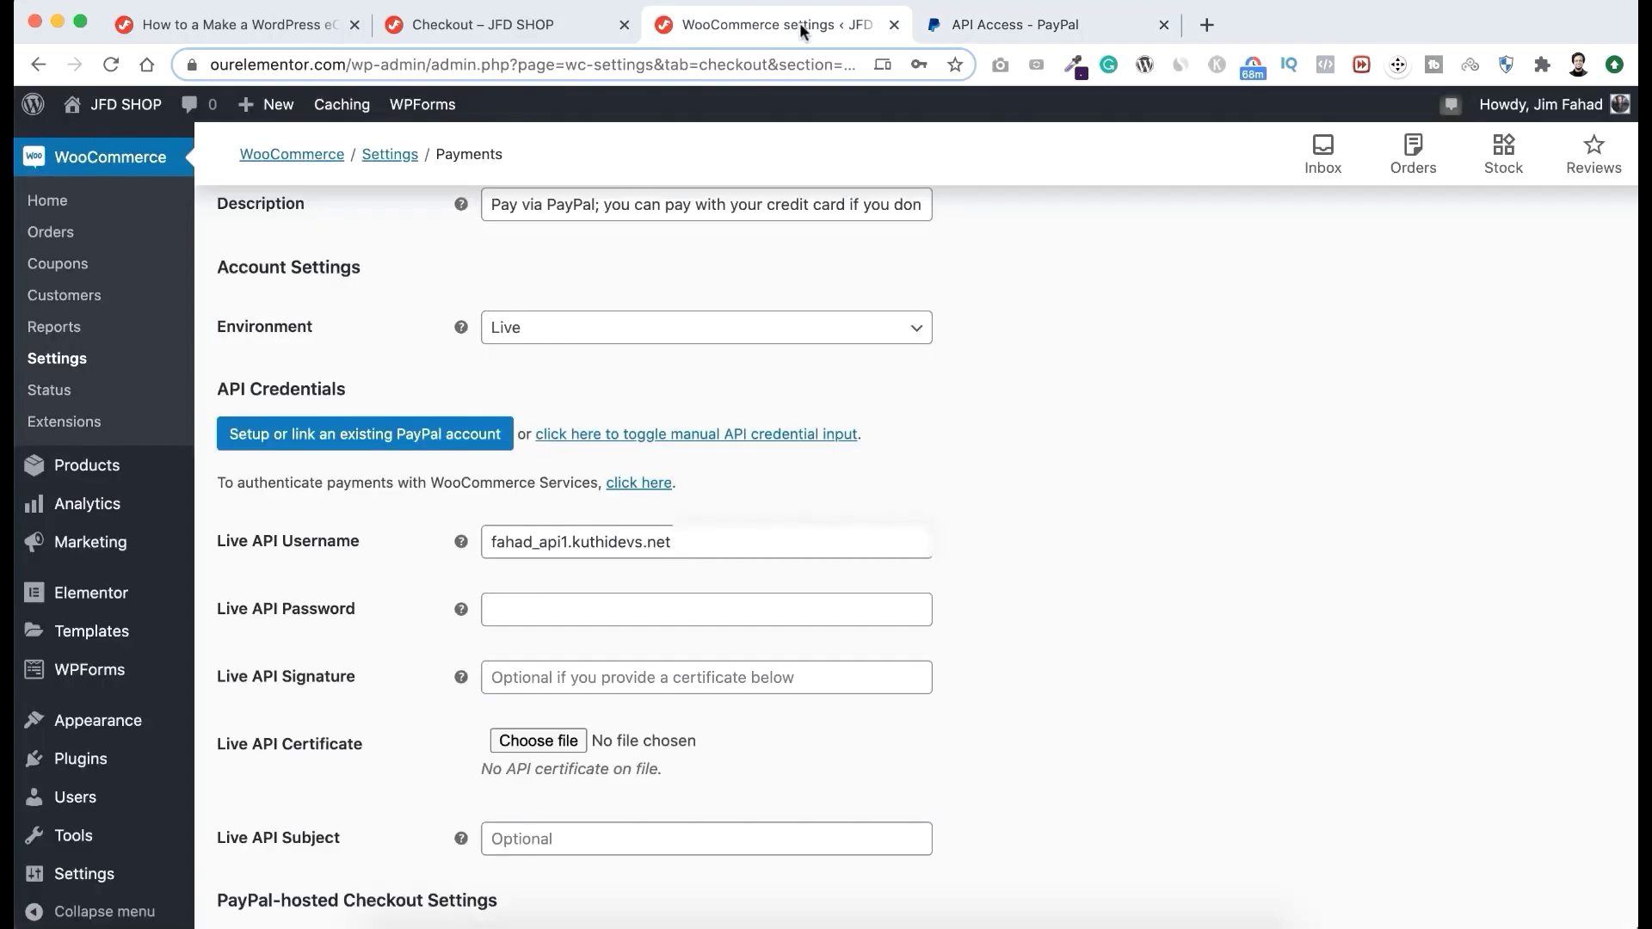
{"action": "left_click", "coordinate": [526, 599]}
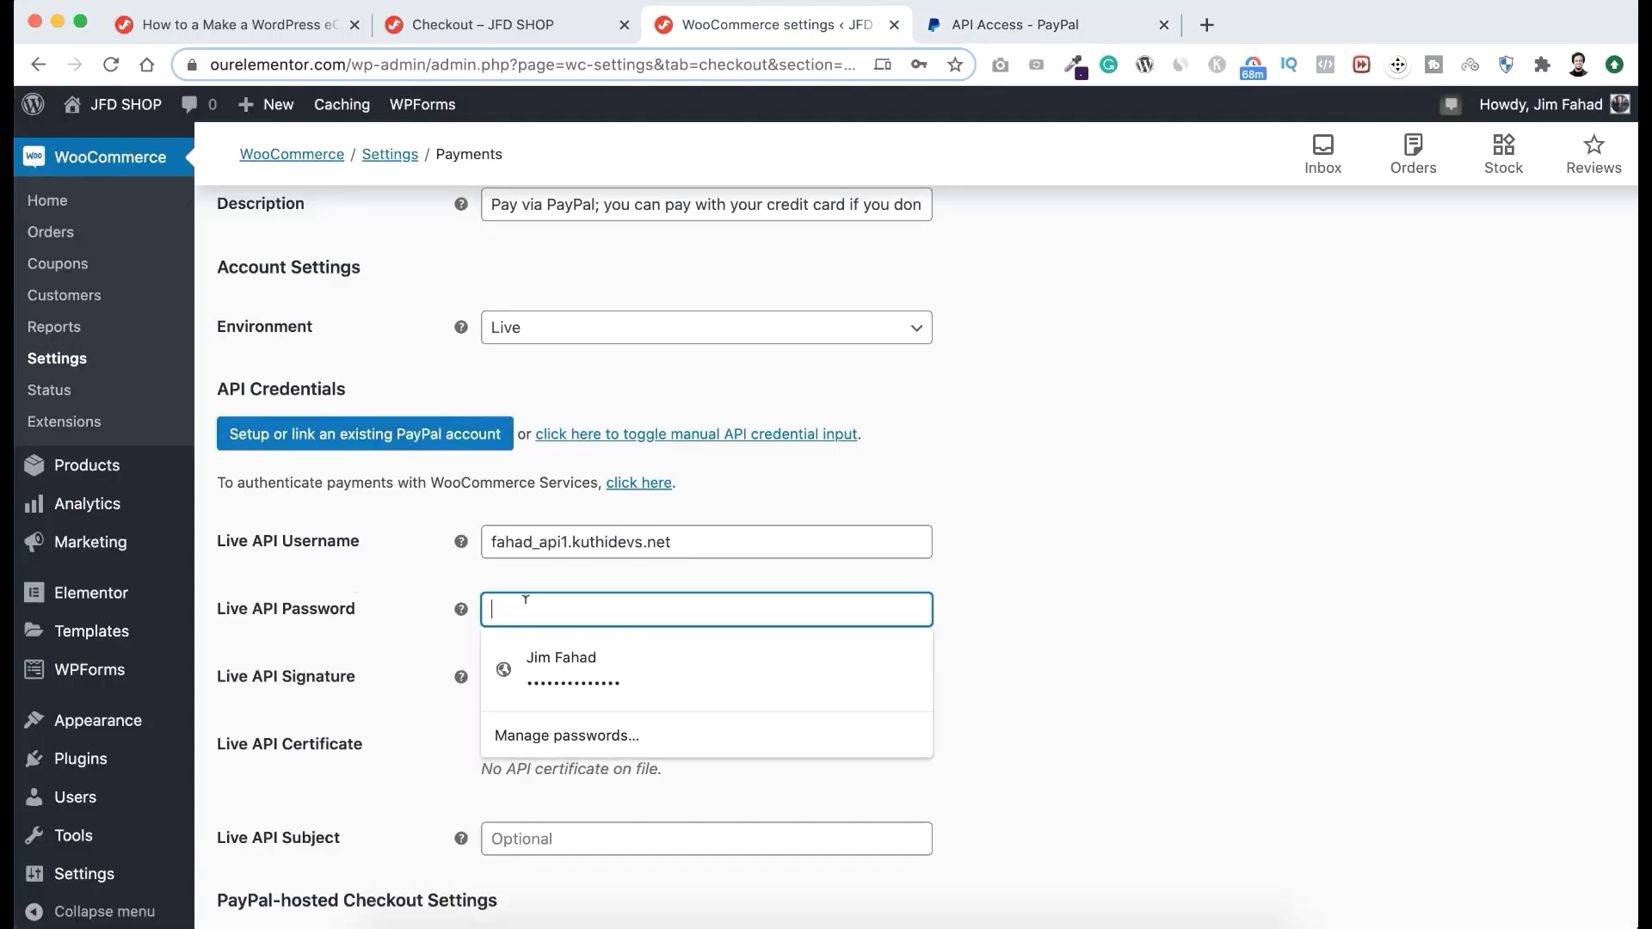
{"action": "key", "text": "super+v"}
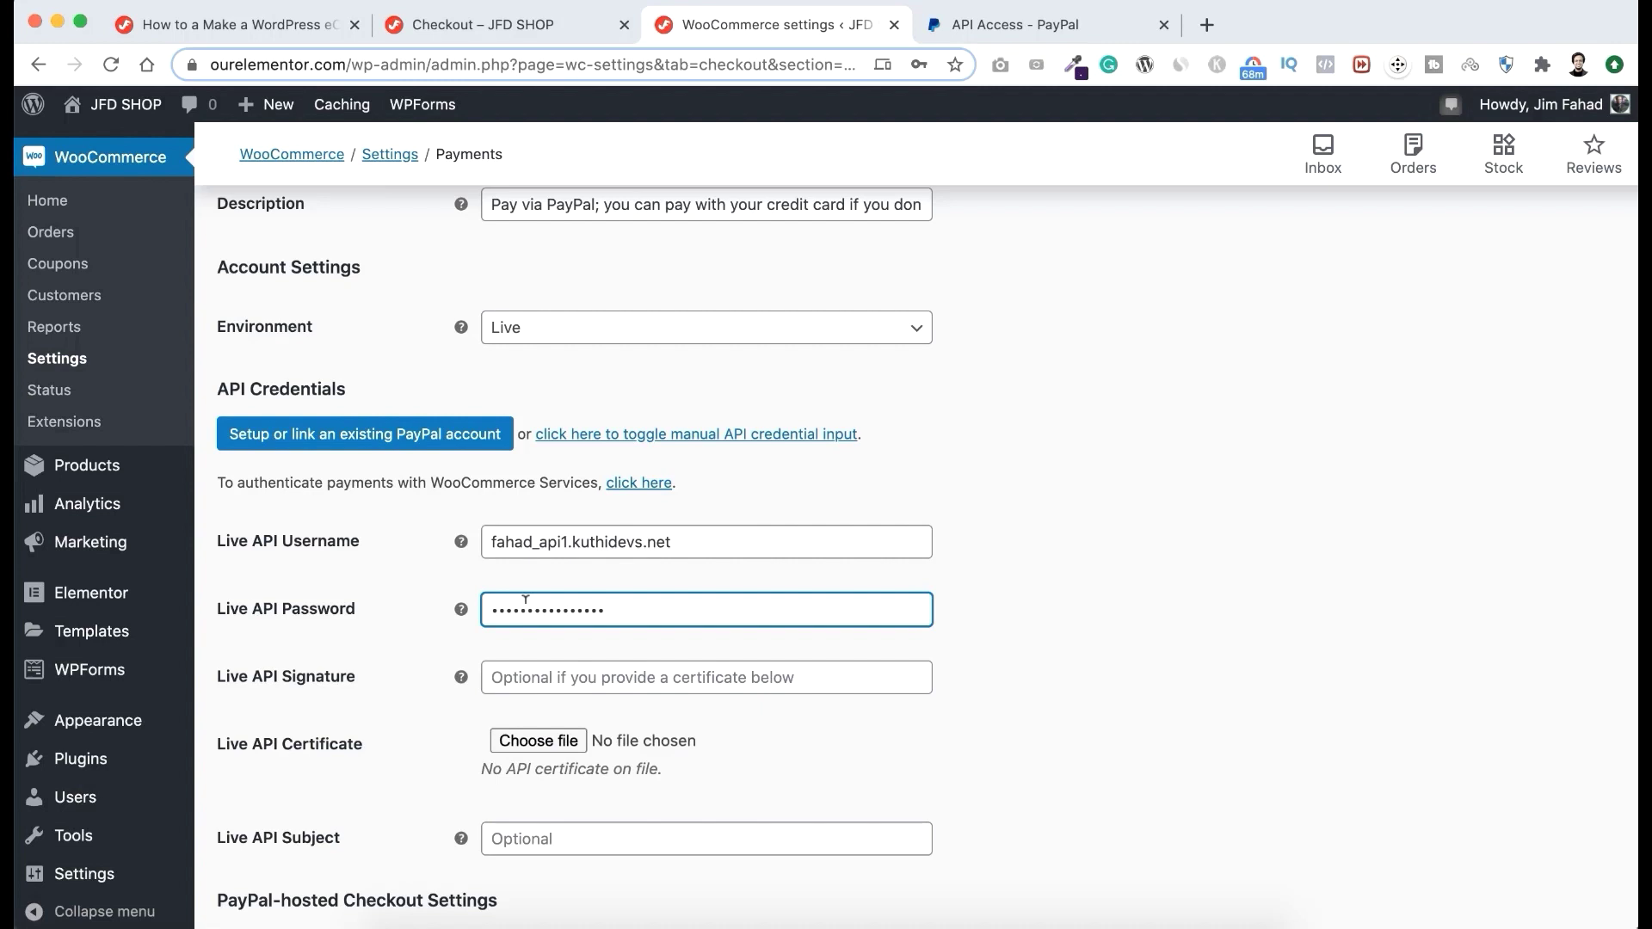
Step: Reveal and copy the API signature in PayPal, and paste it into Live API Signature in the WooCommerce settings
{"action": "left_click", "coordinate": [1046, 24]}
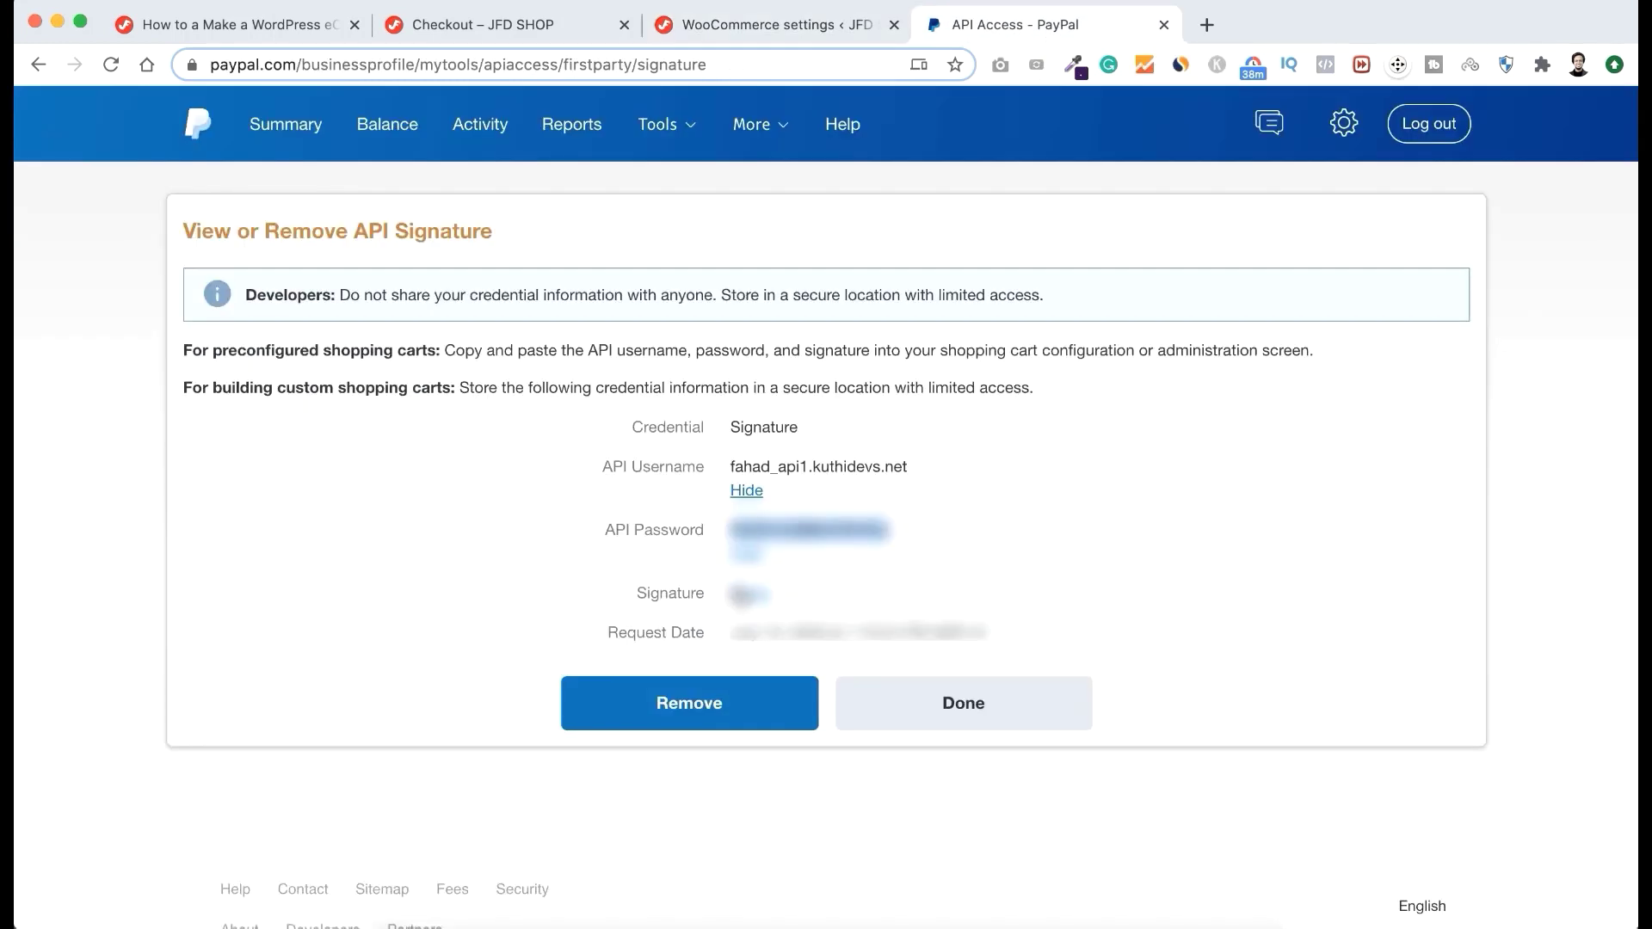
{"action": "left_click", "coordinate": [747, 594]}
{"action": "double_click", "coordinate": [947, 594]}
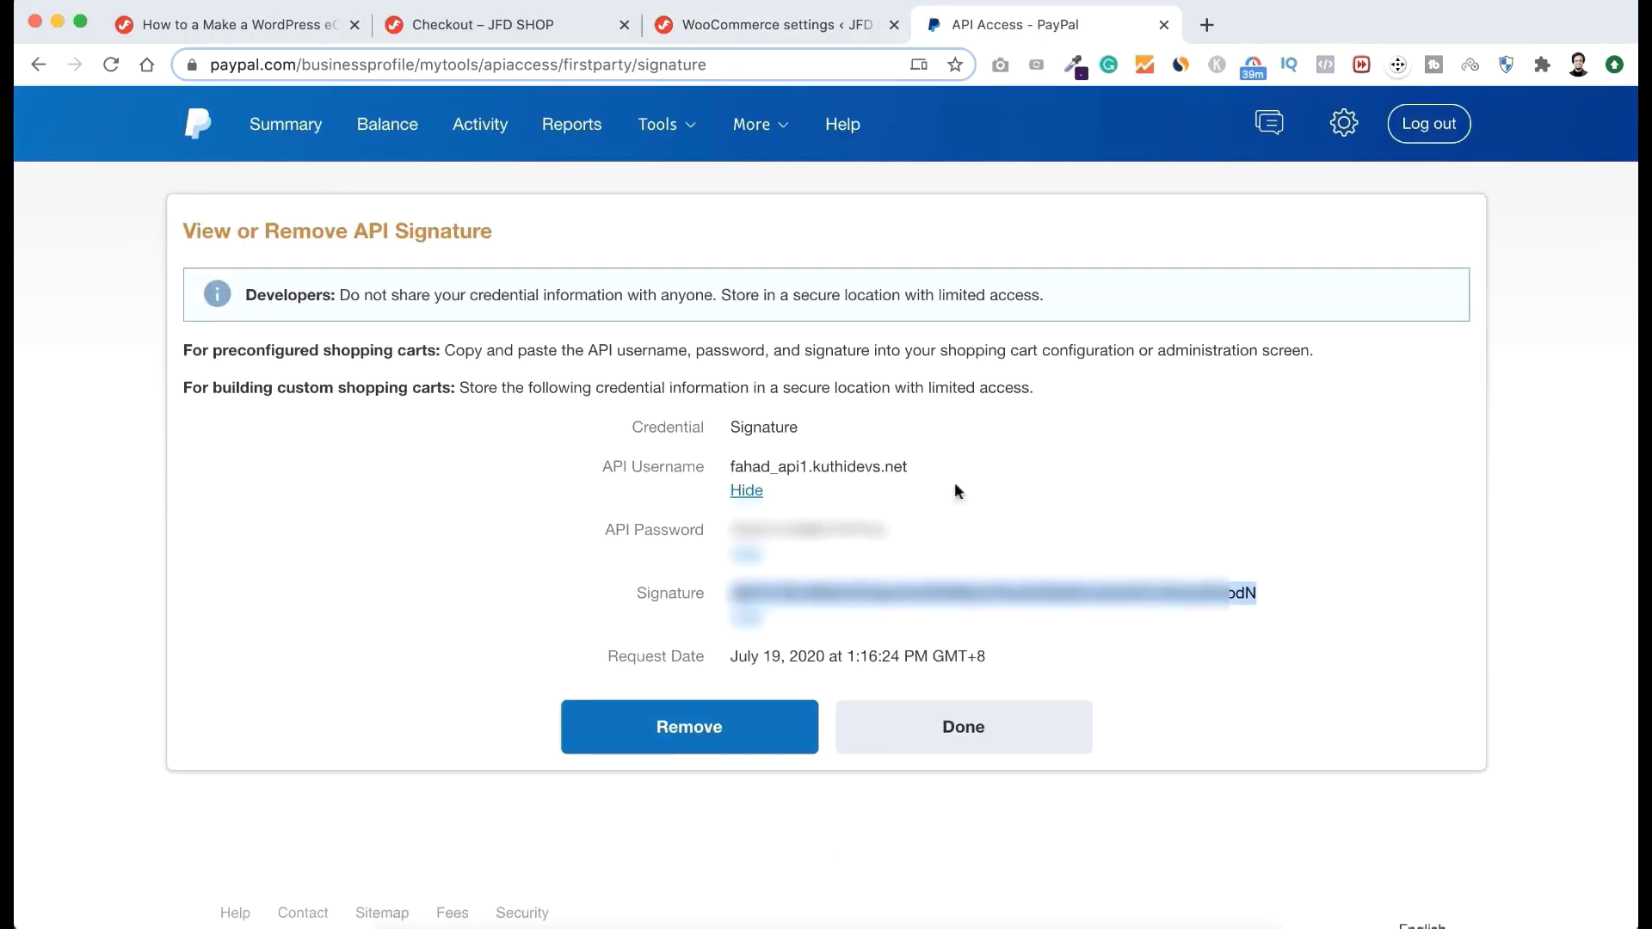
{"action": "left_click", "coordinate": [782, 35]}
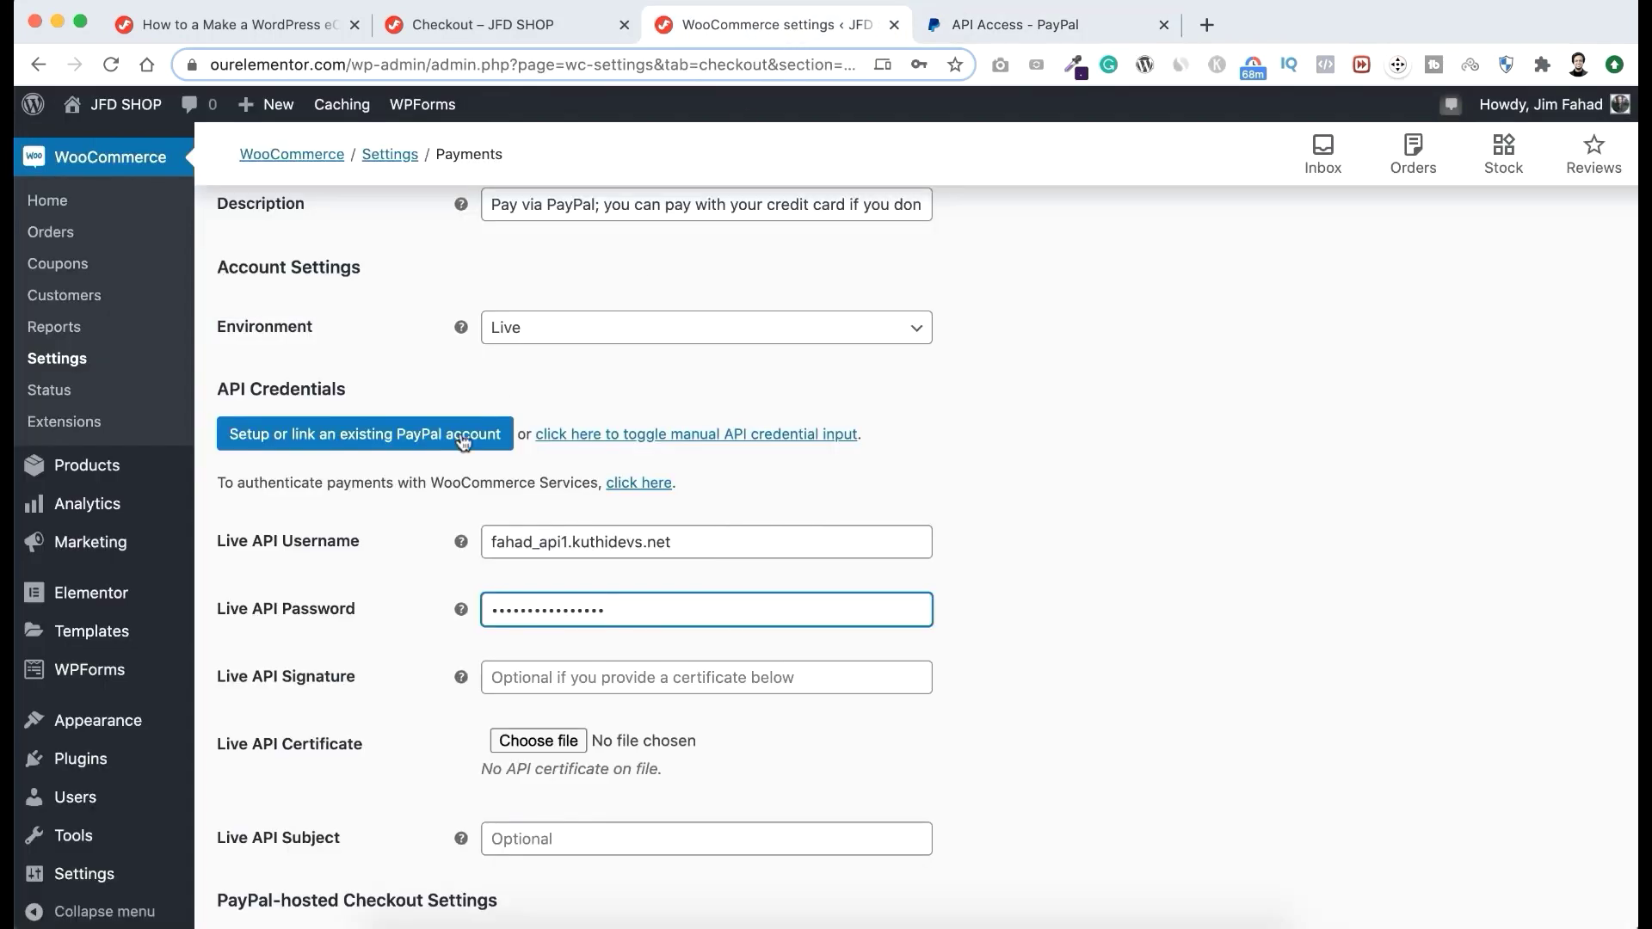
{"action": "left_click", "coordinate": [597, 677]}
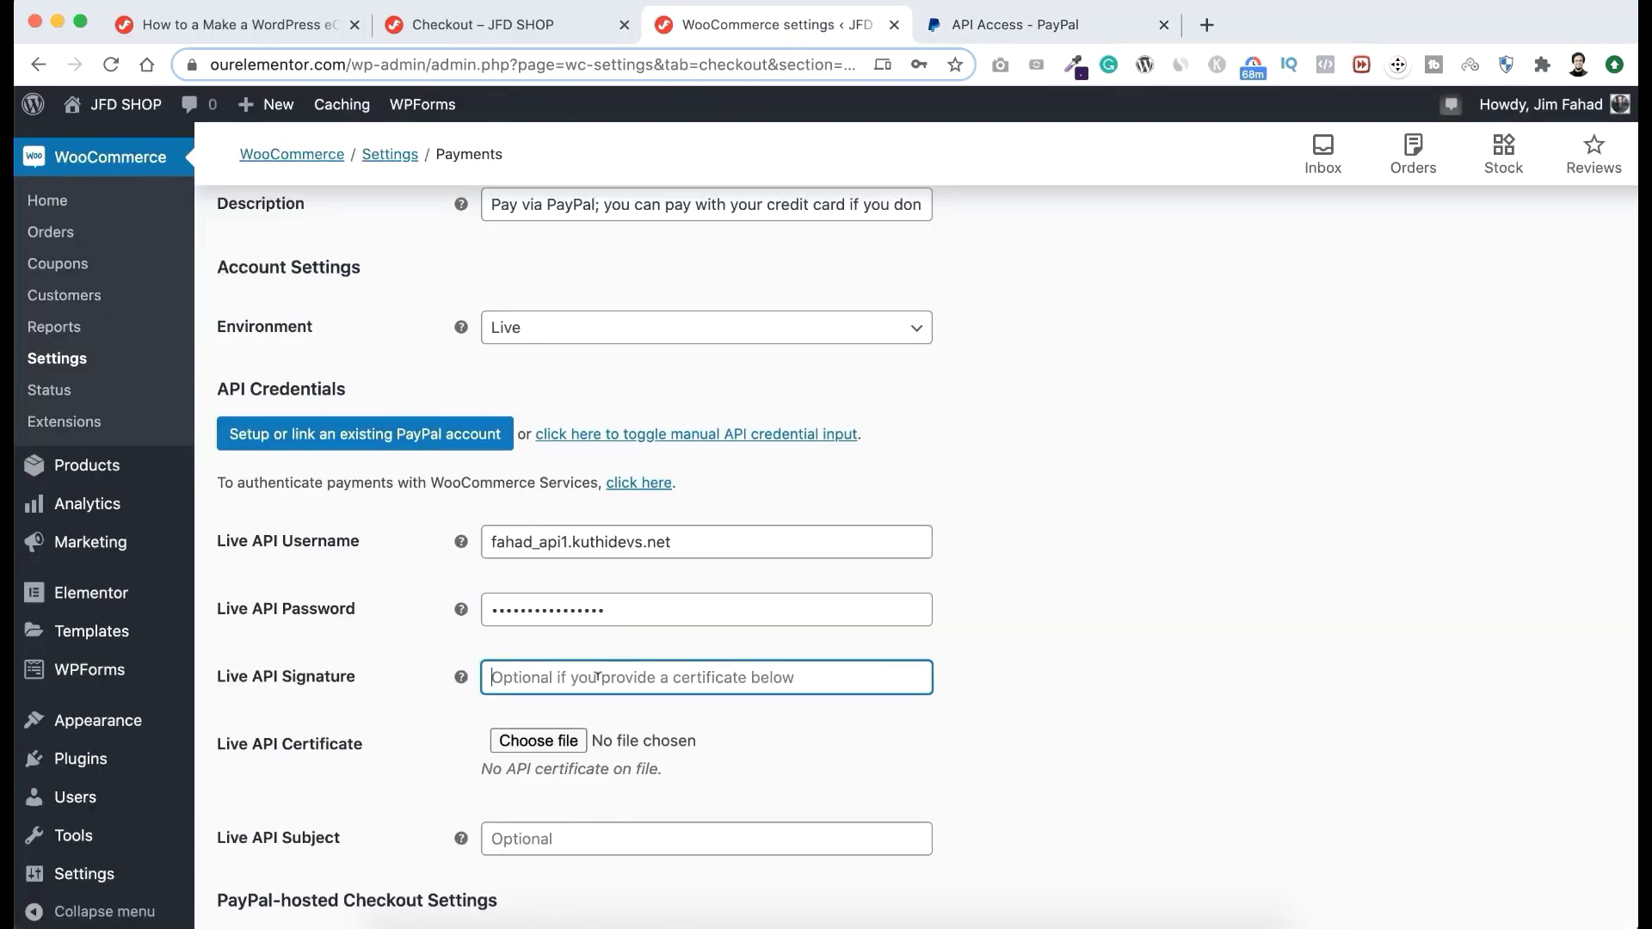
{"action": "key", "text": "super+v"}
{"action": "scroll", "coordinate": [999, 853], "scroll_direction": "down", "scroll_amount": 7}
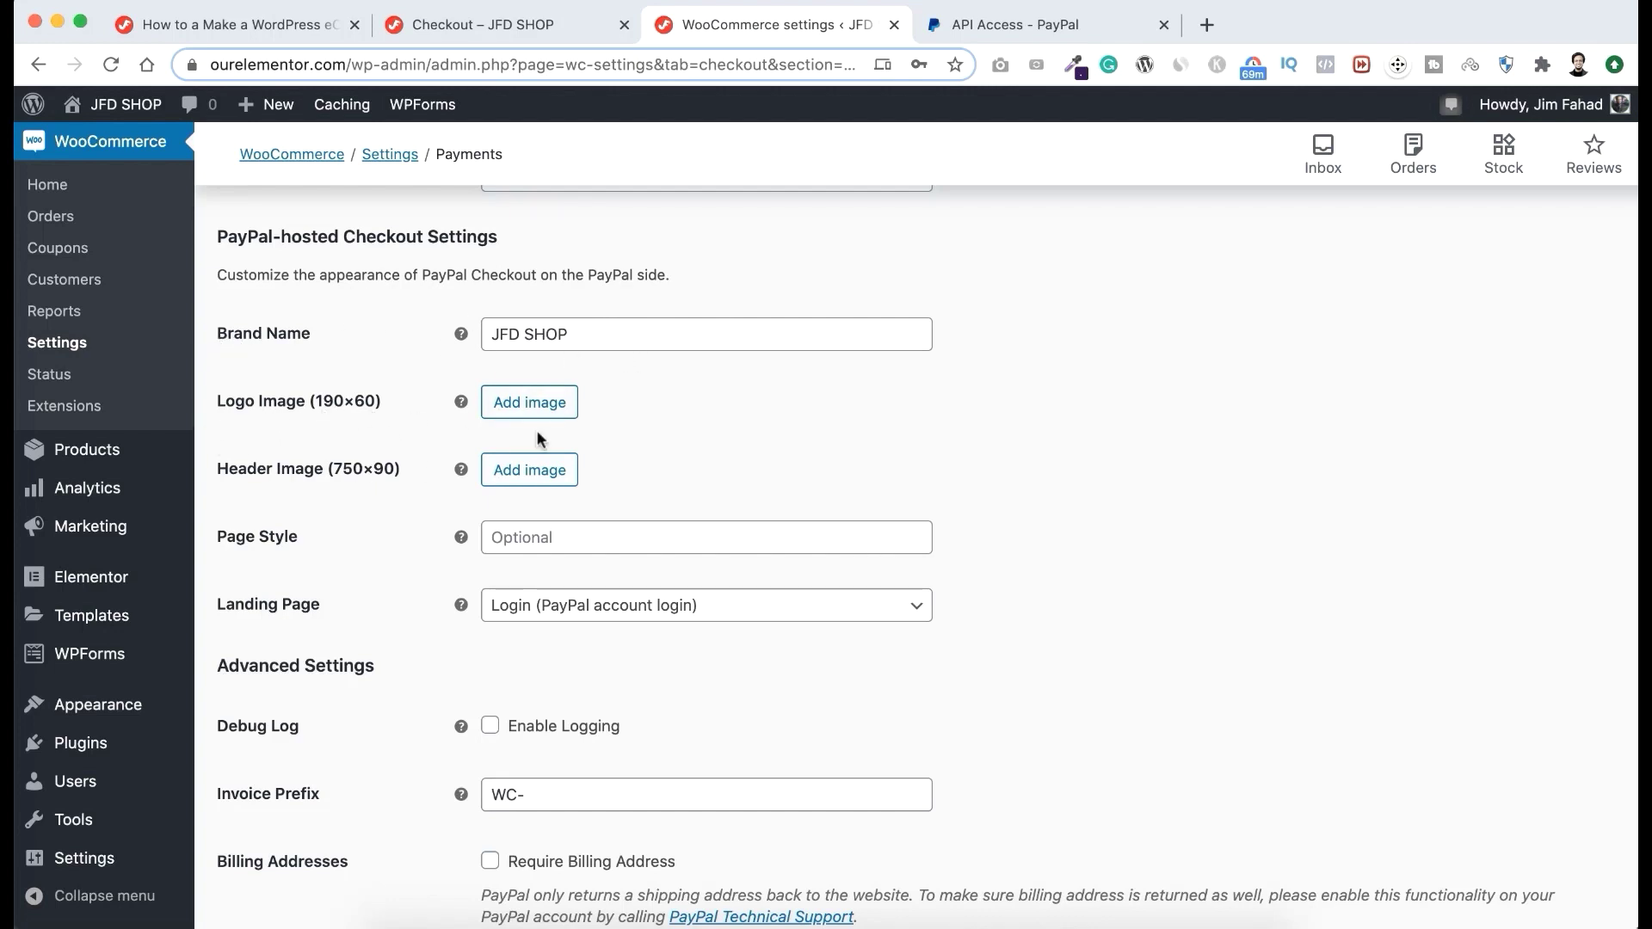
Step: Set the JFD Shop logo from the media library as the Logo Image in the PayPal-hosted Checkout Settings
{"action": "left_click", "coordinate": [522, 410]}
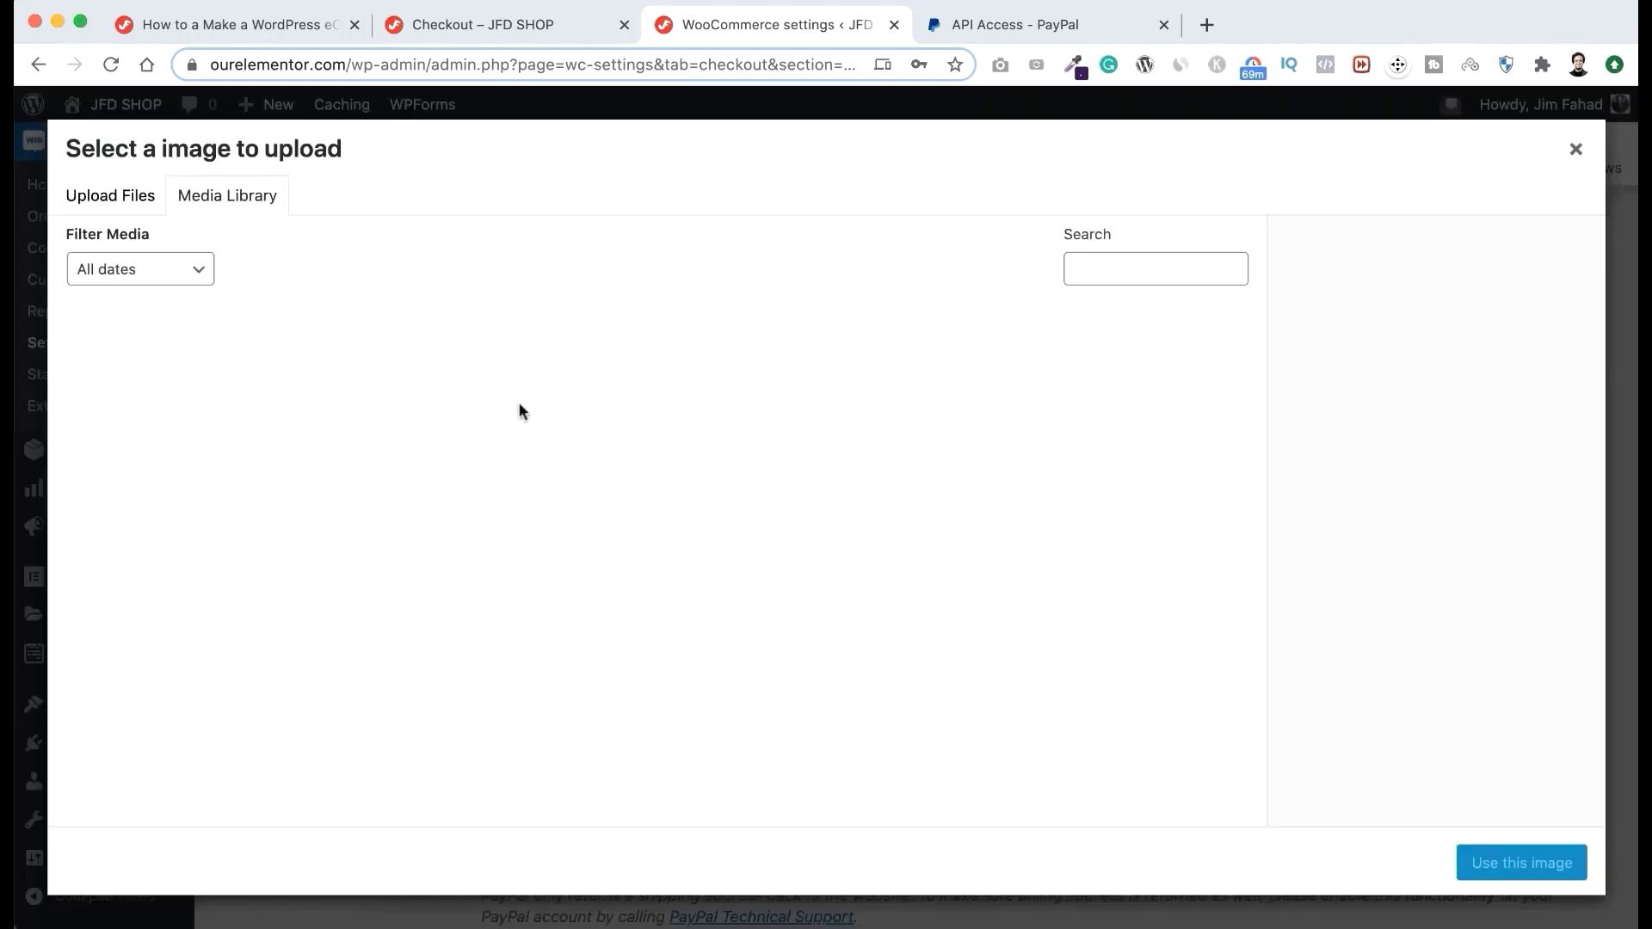
{"action": "left_click", "coordinate": [336, 385]}
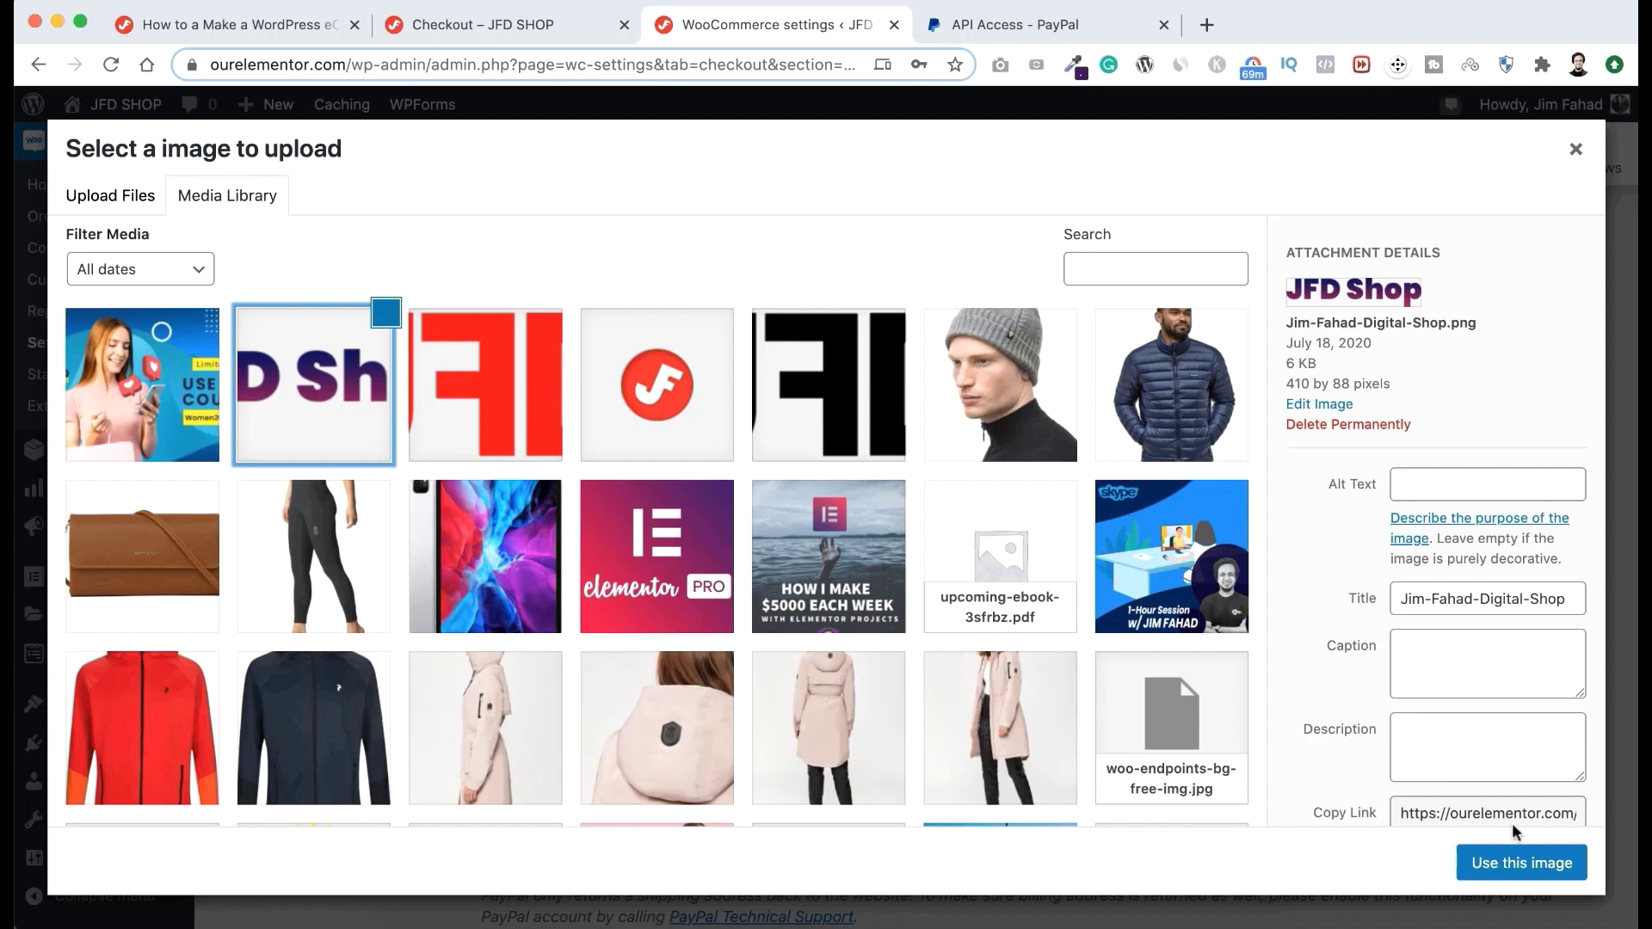
{"action": "left_click", "coordinate": [1519, 870]}
Step: Set the PayPal-hosted checkout's Landing Page to Billing (Non-PayPal account)
{"action": "scroll", "coordinate": [1089, 613], "scroll_direction": "down", "scroll_amount": 1}
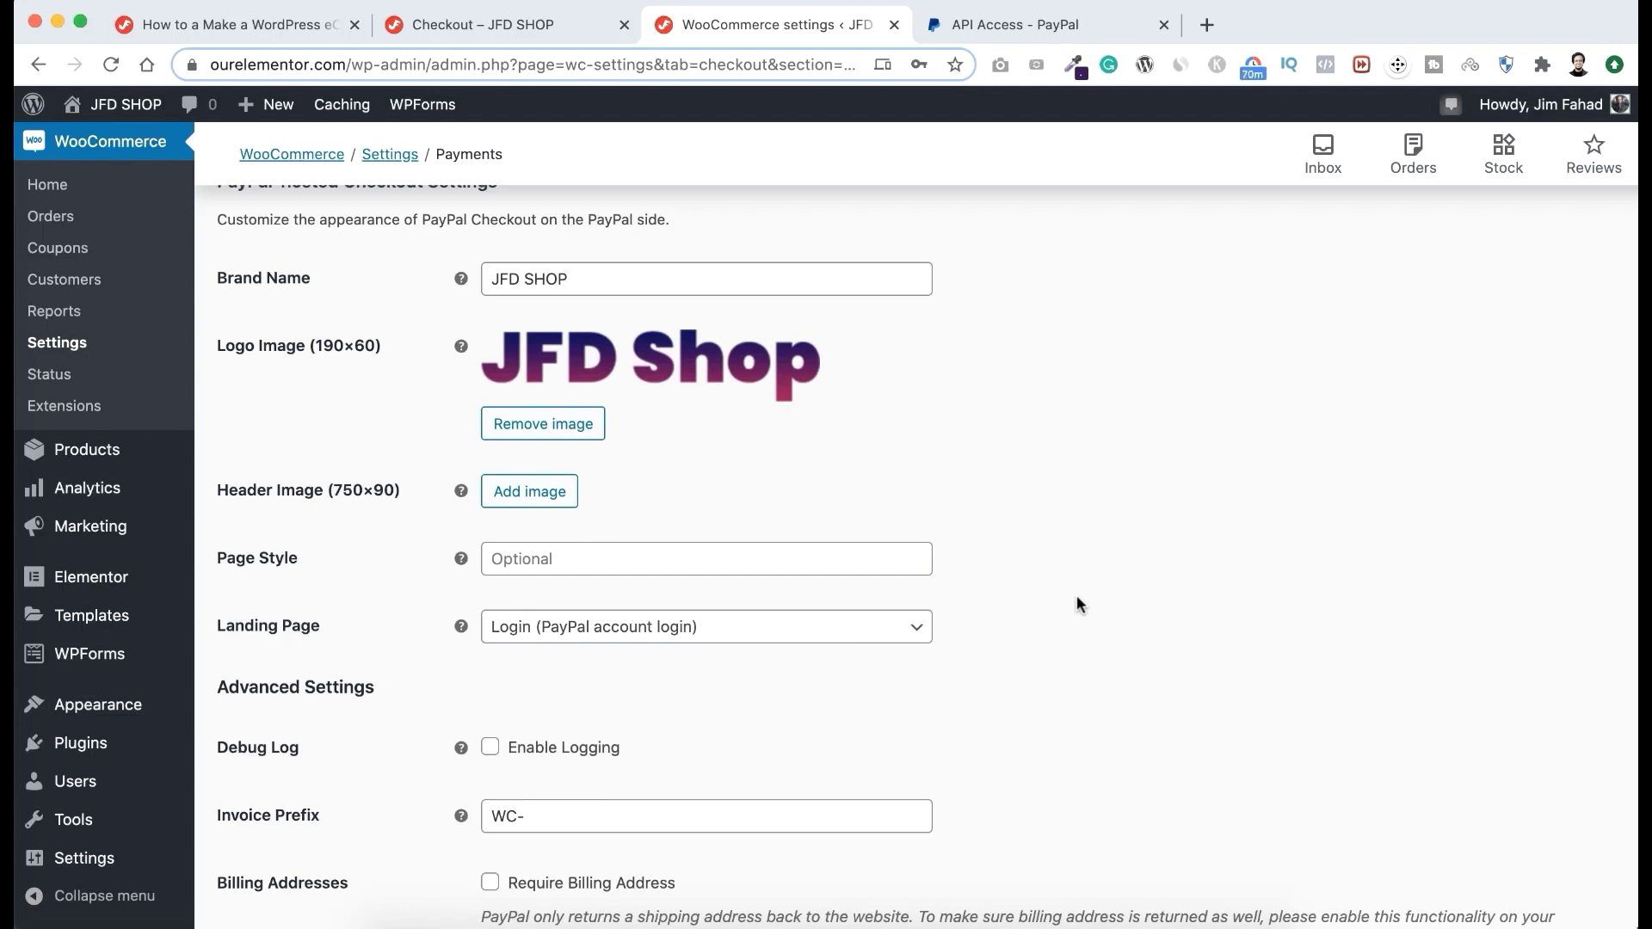
{"action": "left_click", "coordinate": [758, 637]}
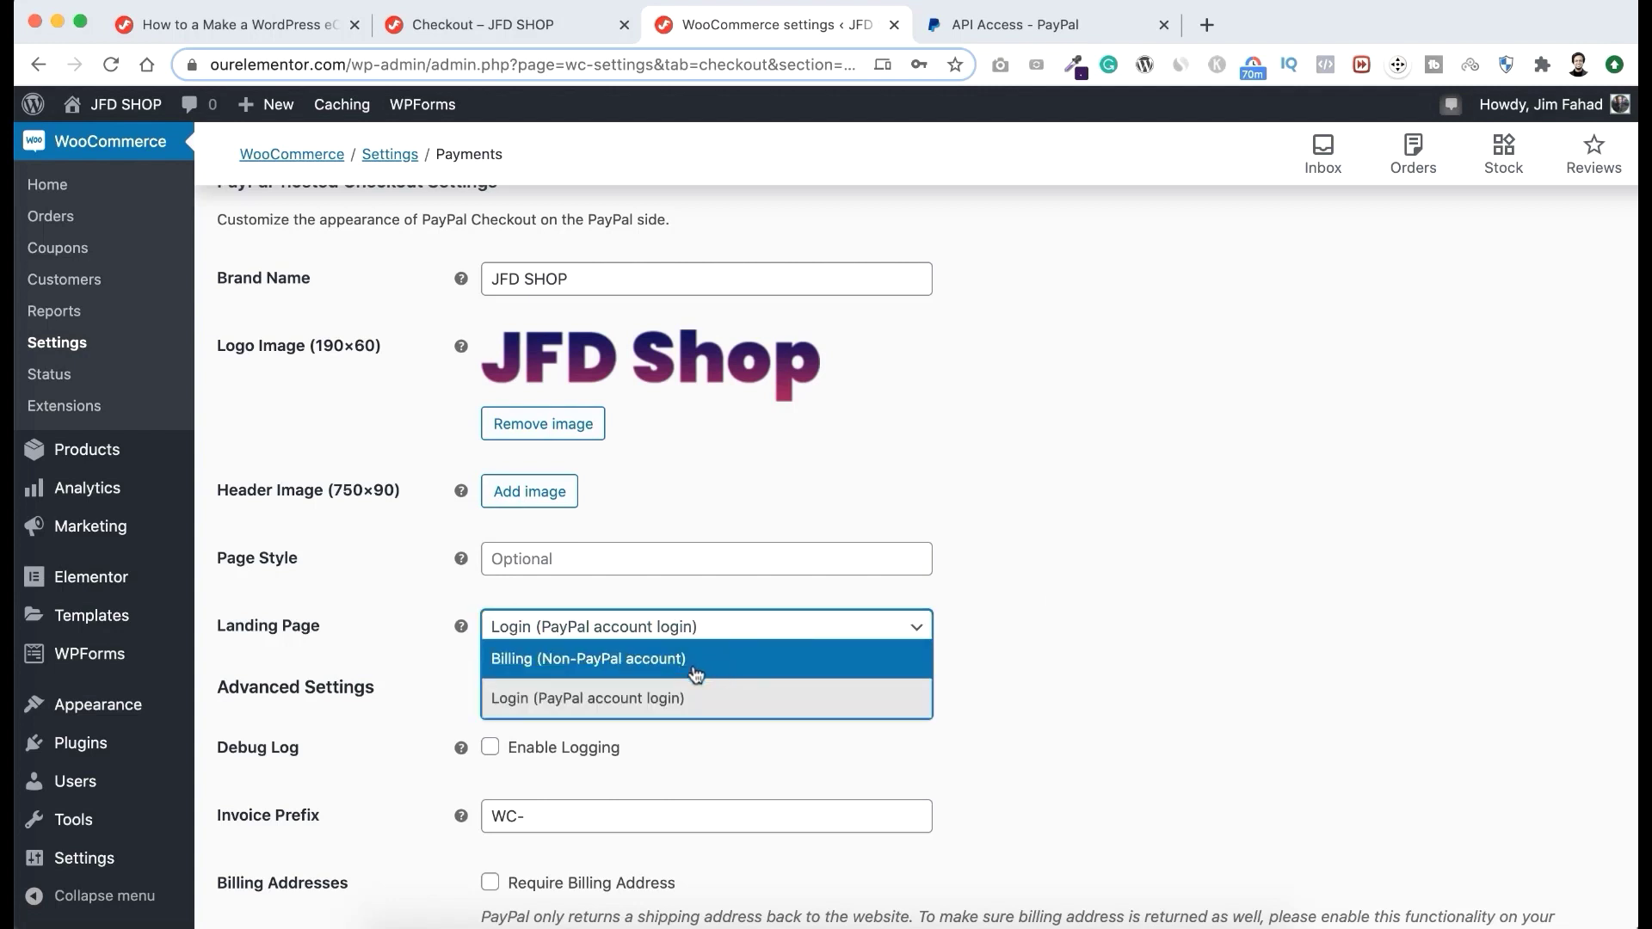
{"action": "left_click", "coordinate": [695, 659]}
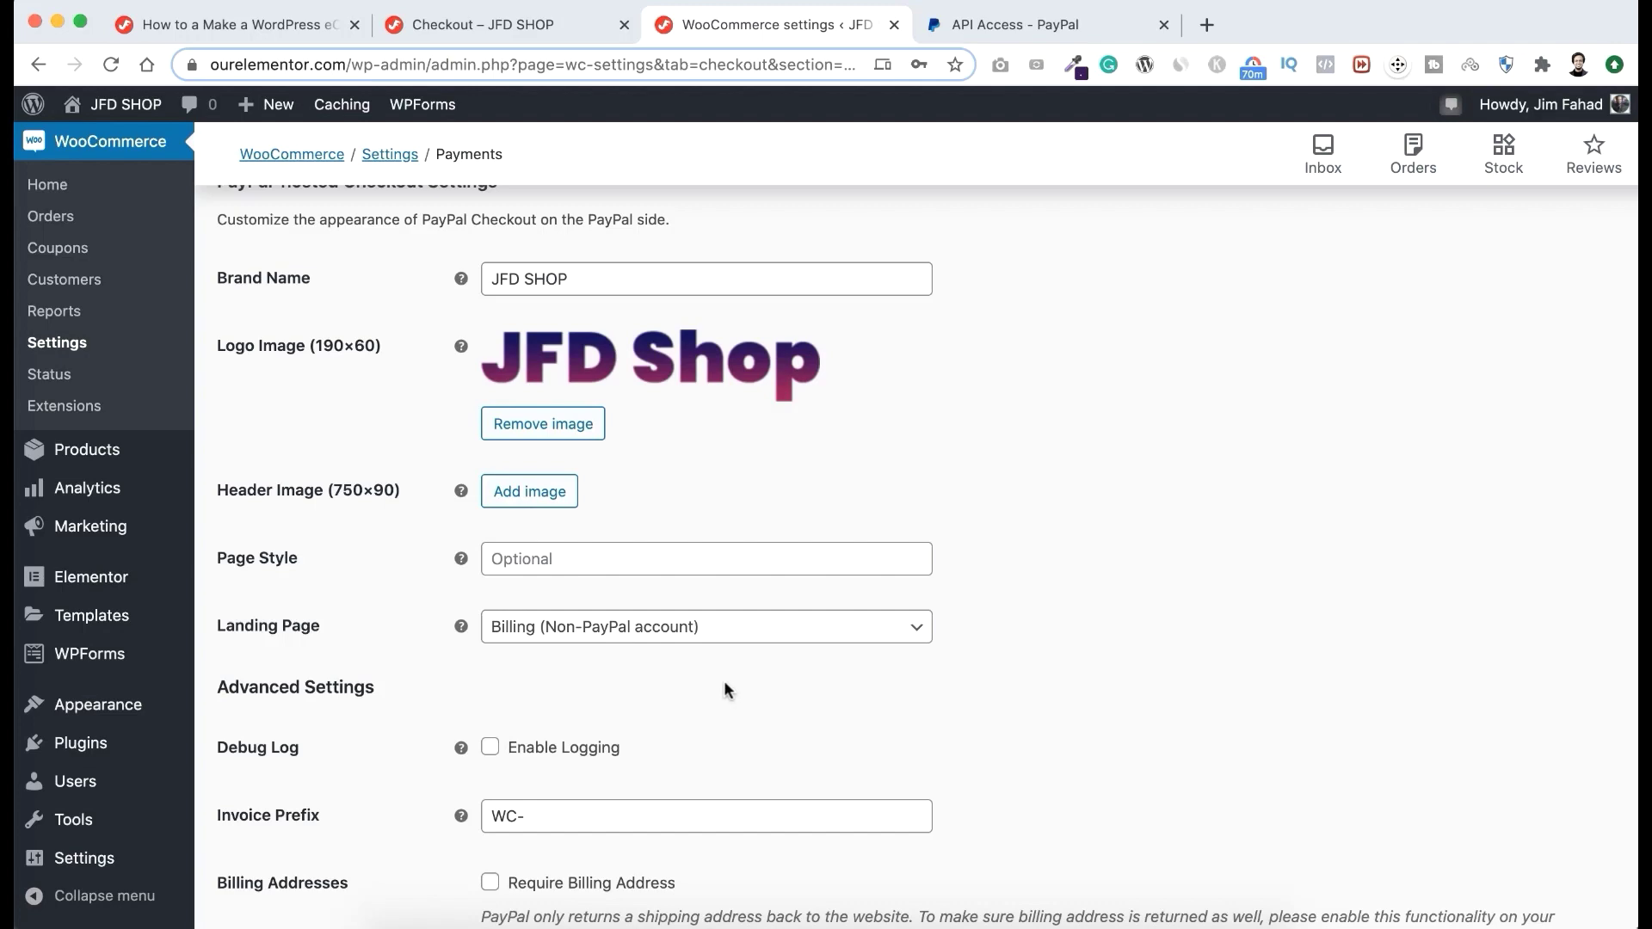
Step: Choose Gold (Recommended) as the Button Color in the PayPal Checkout Button Settings
{"action": "scroll", "coordinate": [724, 689], "scroll_direction": "down", "scroll_amount": 8}
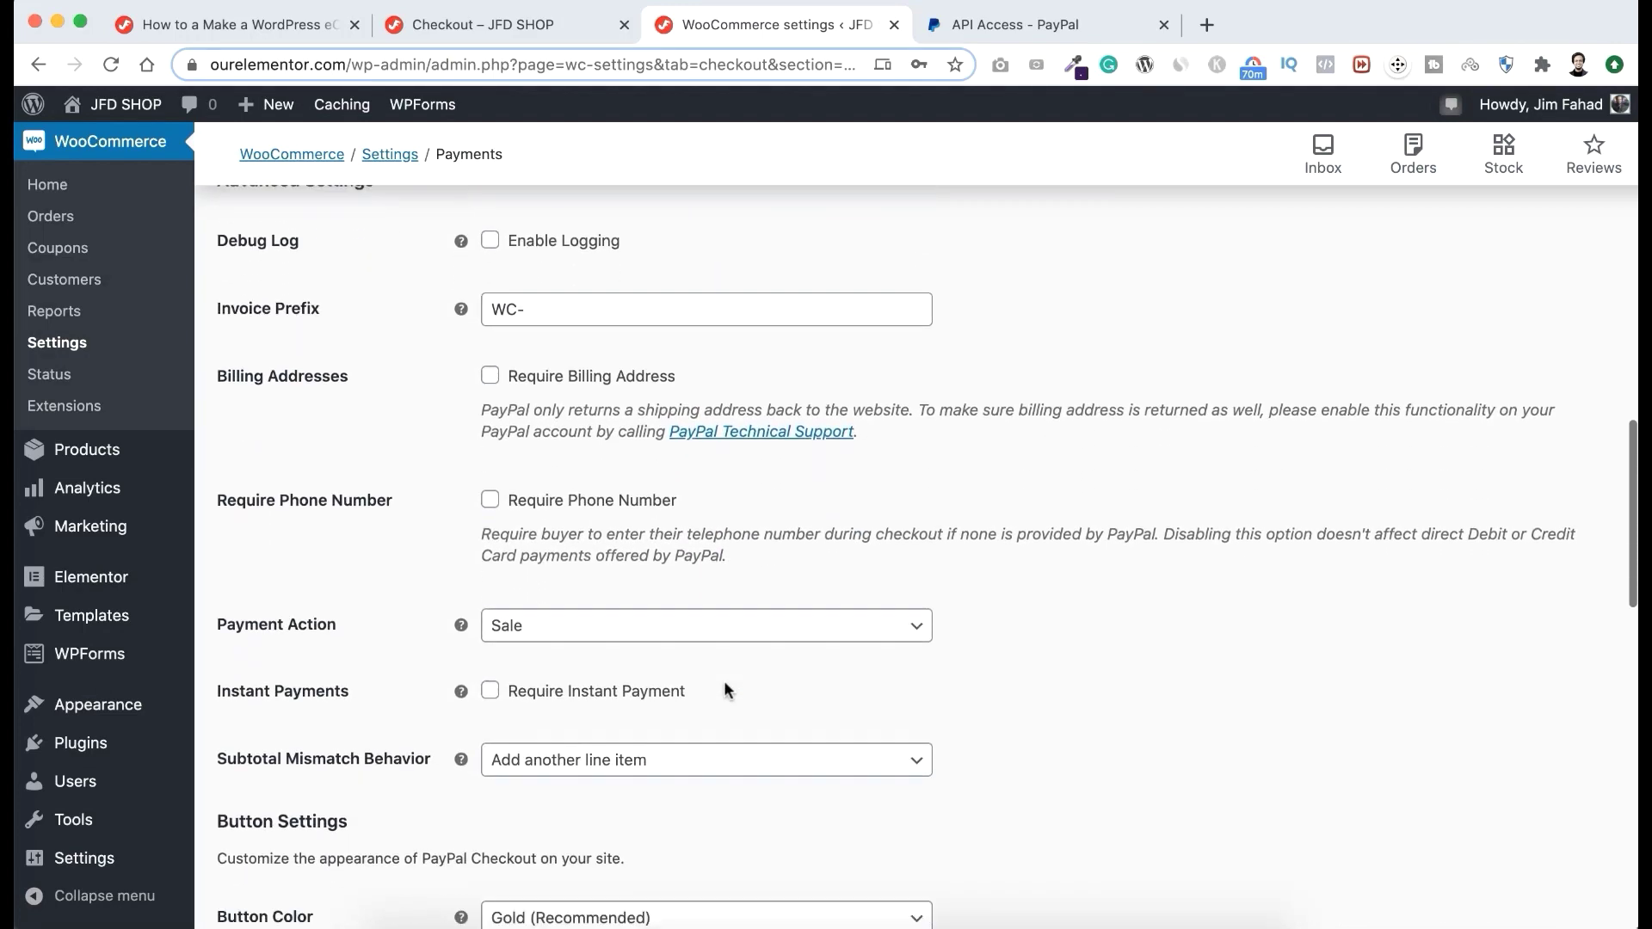
{"action": "scroll", "coordinate": [725, 689], "scroll_direction": "down", "scroll_amount": 4}
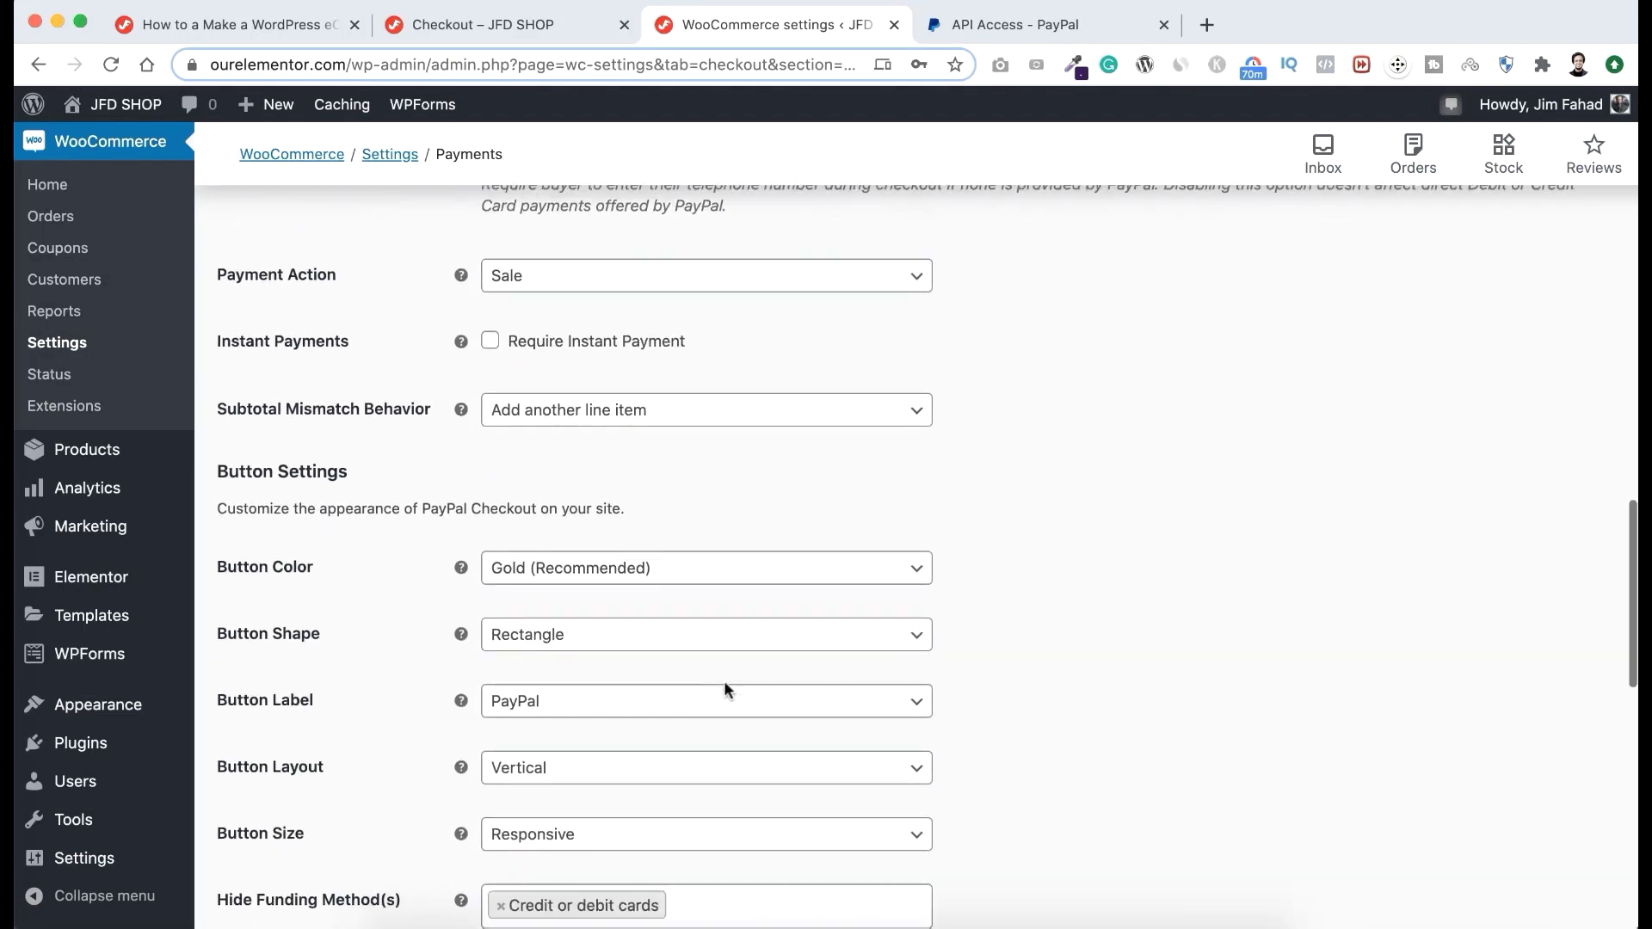
{"action": "scroll", "coordinate": [725, 688], "scroll_direction": "down", "scroll_amount": 1}
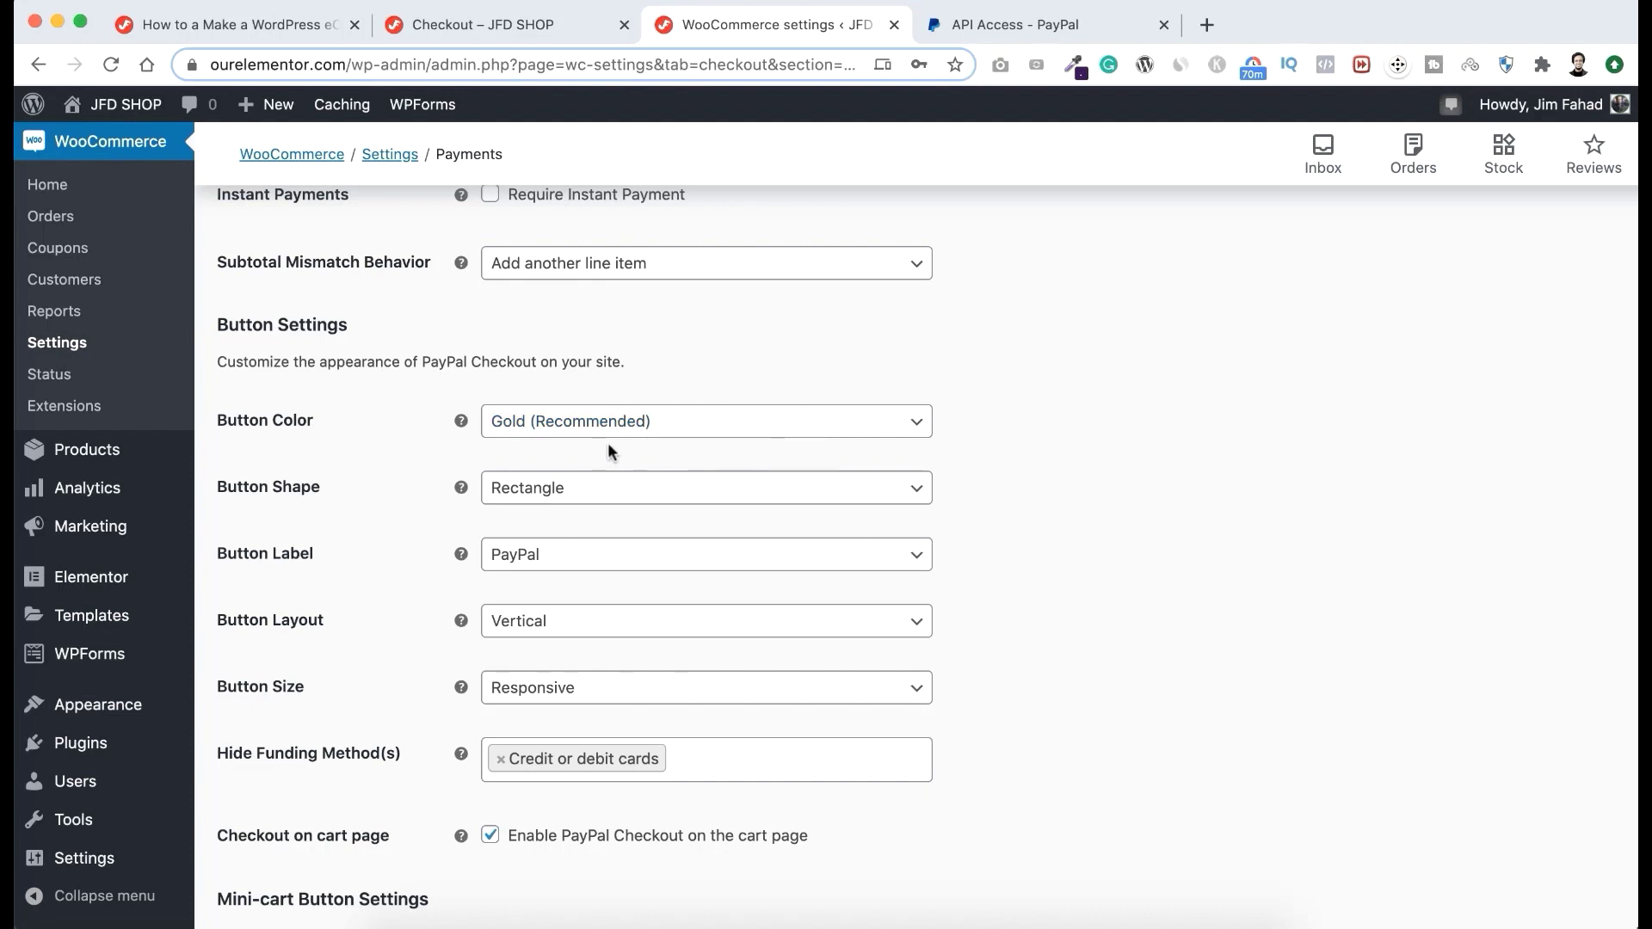
{"action": "left_click", "coordinate": [643, 424]}
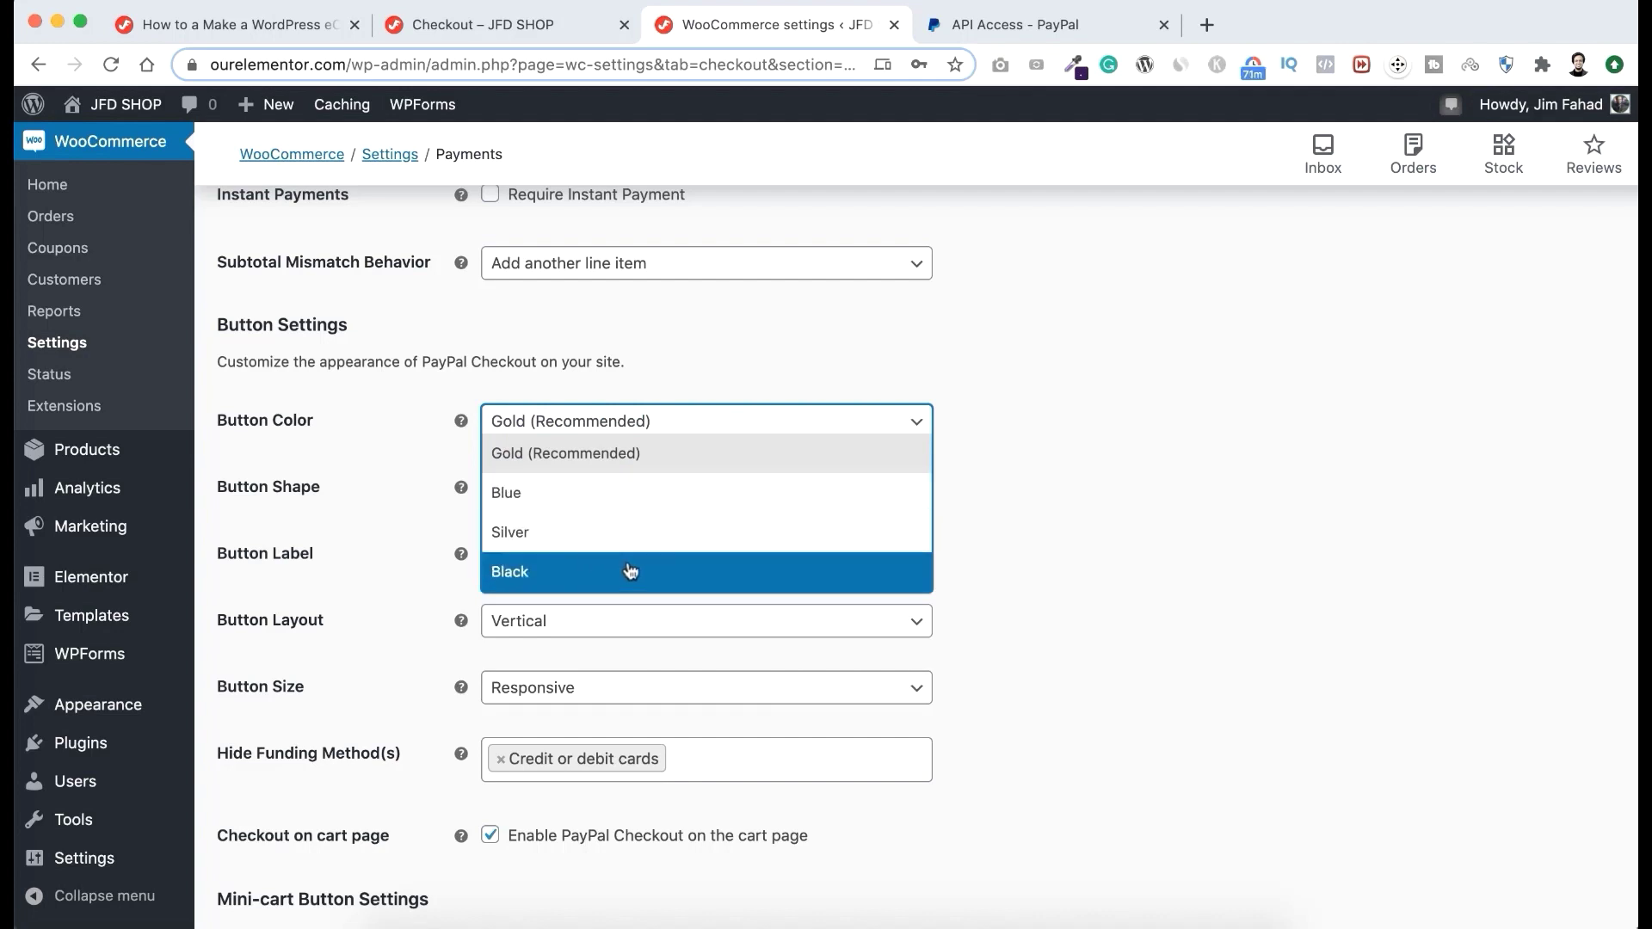
{"action": "left_click", "coordinate": [616, 449]}
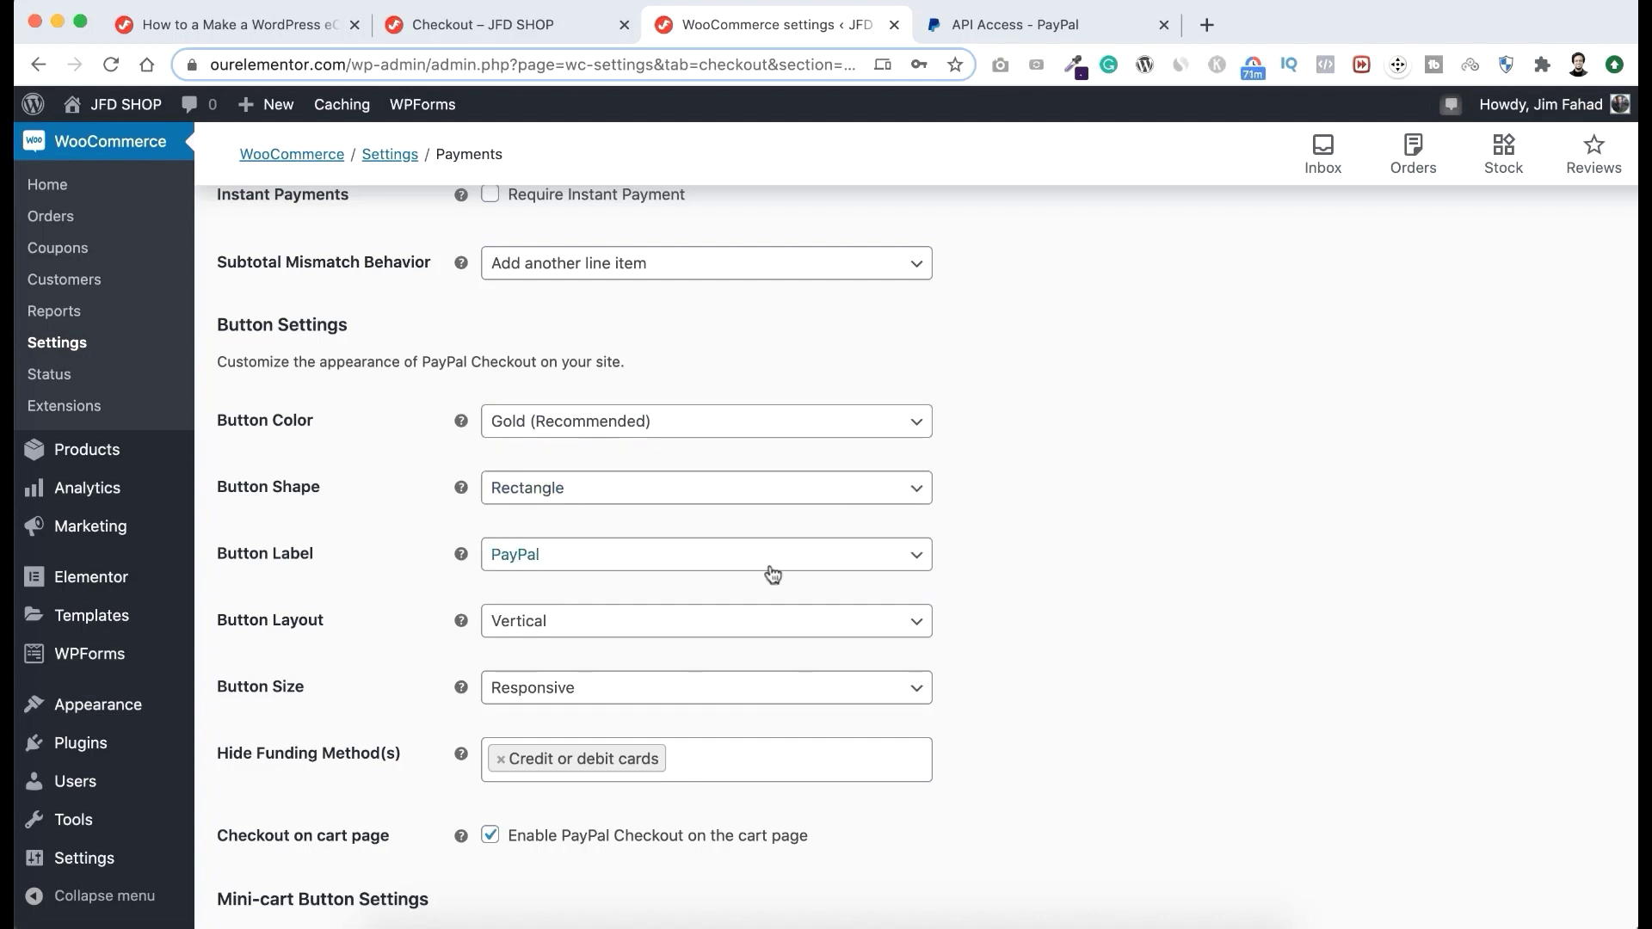
Step: Set the Button Label in the Single Product Button Settings to PayPal Buy Now and save the PayPal Checkout settings
{"action": "scroll", "coordinate": [988, 616], "scroll_direction": "down", "scroll_amount": 5}
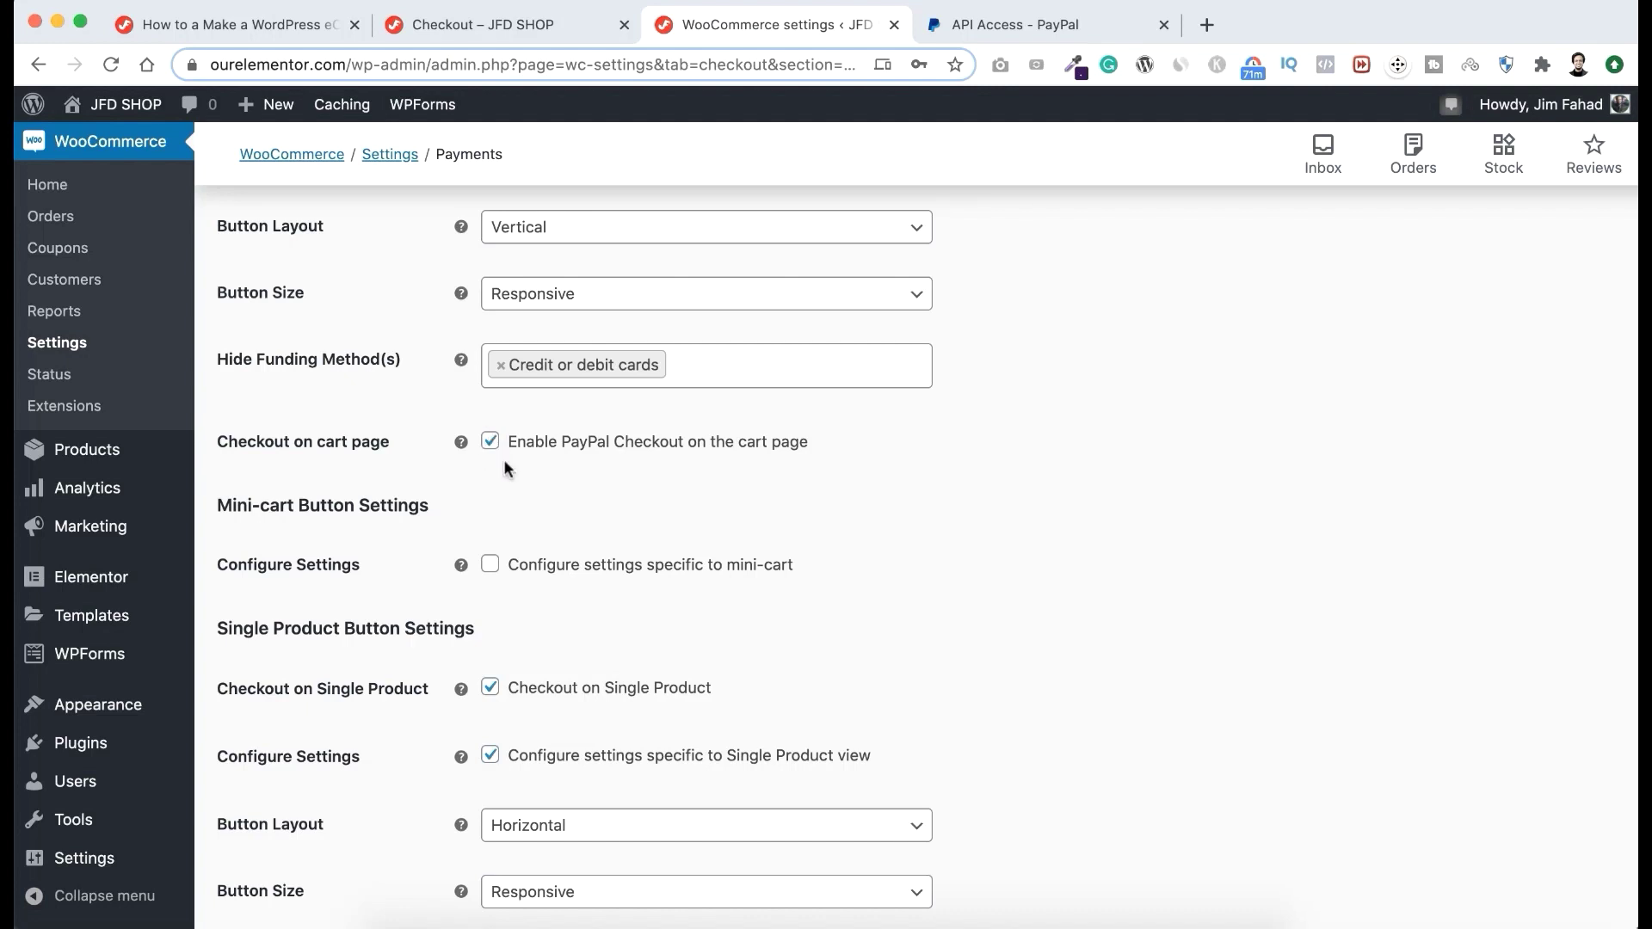
{"action": "scroll", "coordinate": [607, 596], "scroll_direction": "down", "scroll_amount": 3}
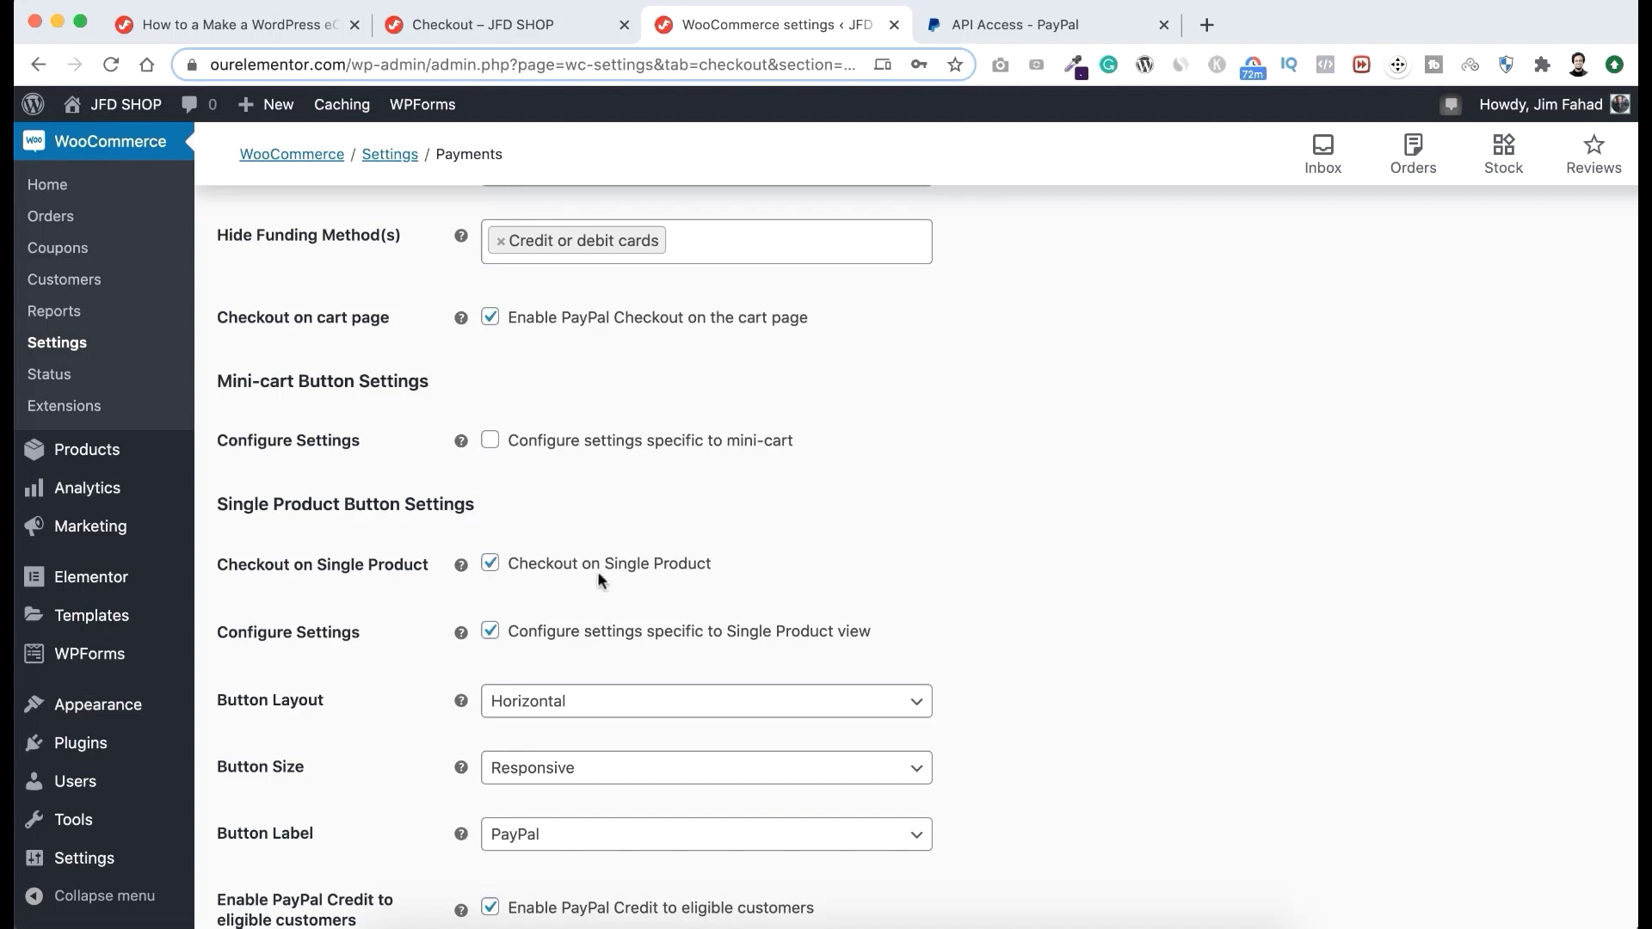
{"action": "scroll", "coordinate": [442, 800], "scroll_direction": "down", "scroll_amount": 5}
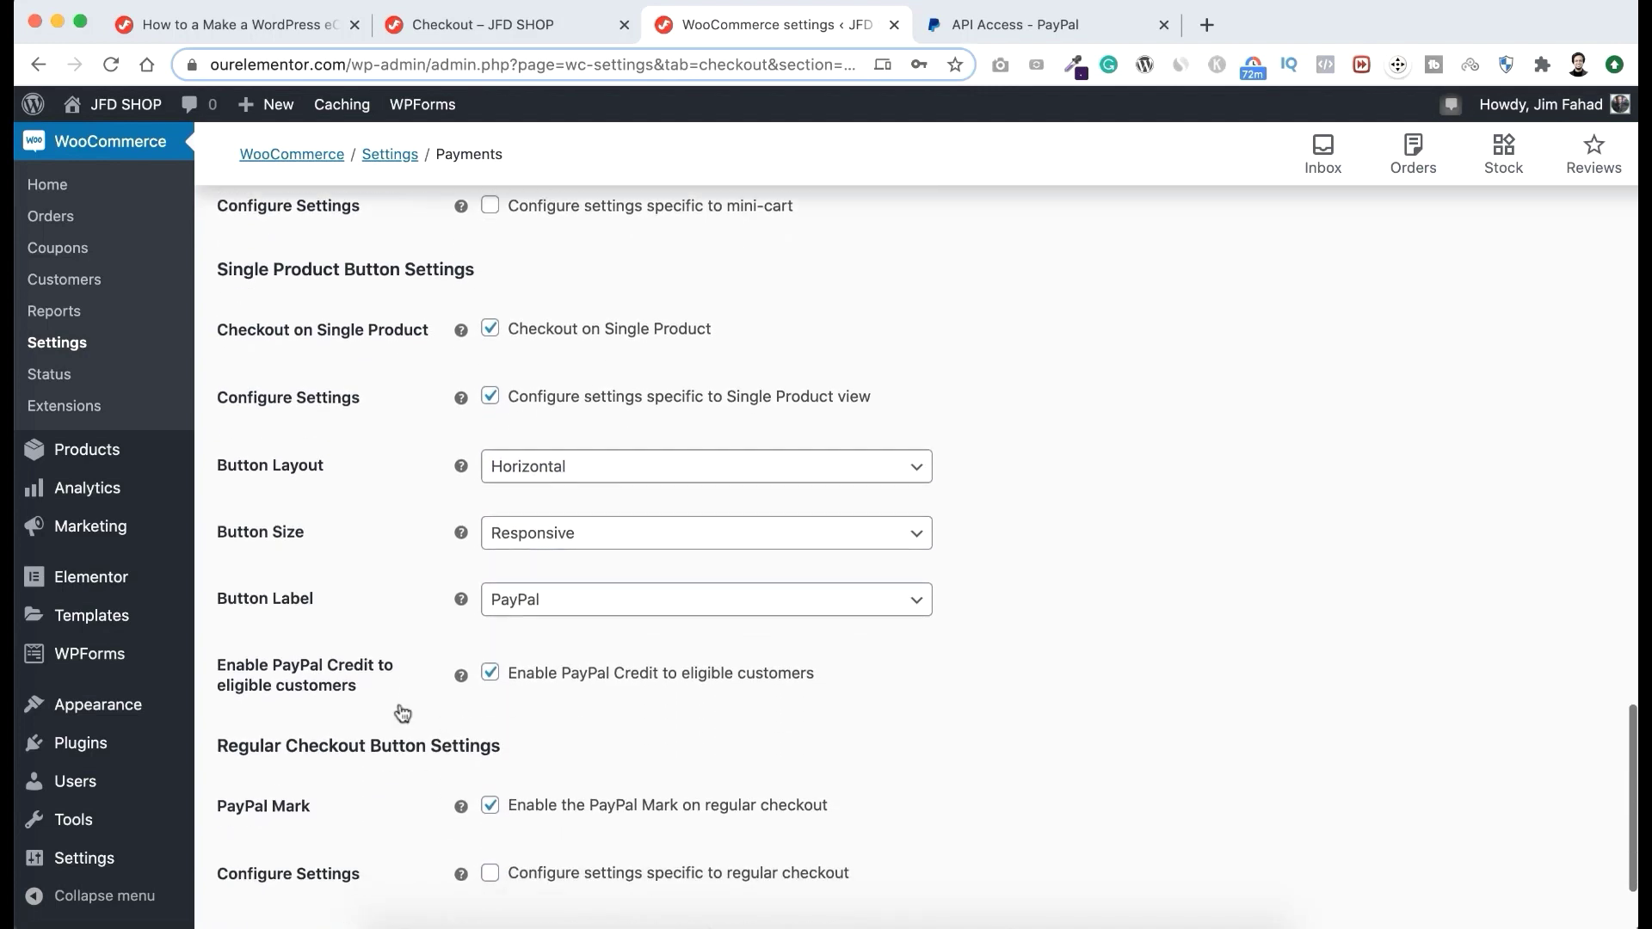
{"action": "left_click", "coordinate": [608, 597]}
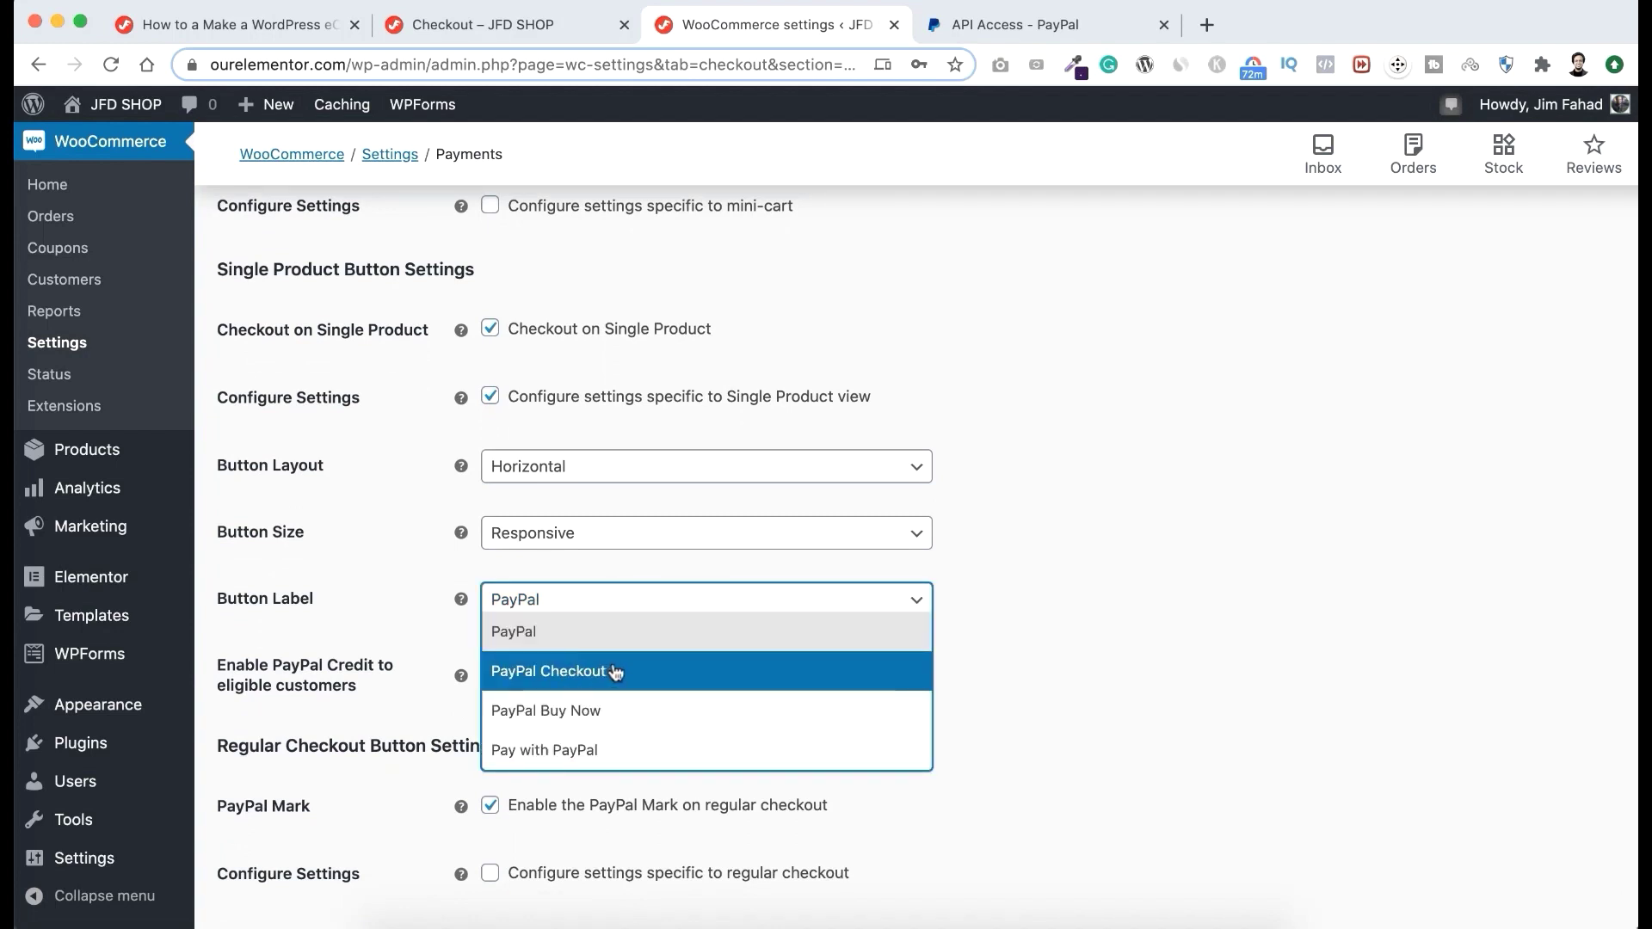
{"action": "left_click", "coordinate": [603, 720]}
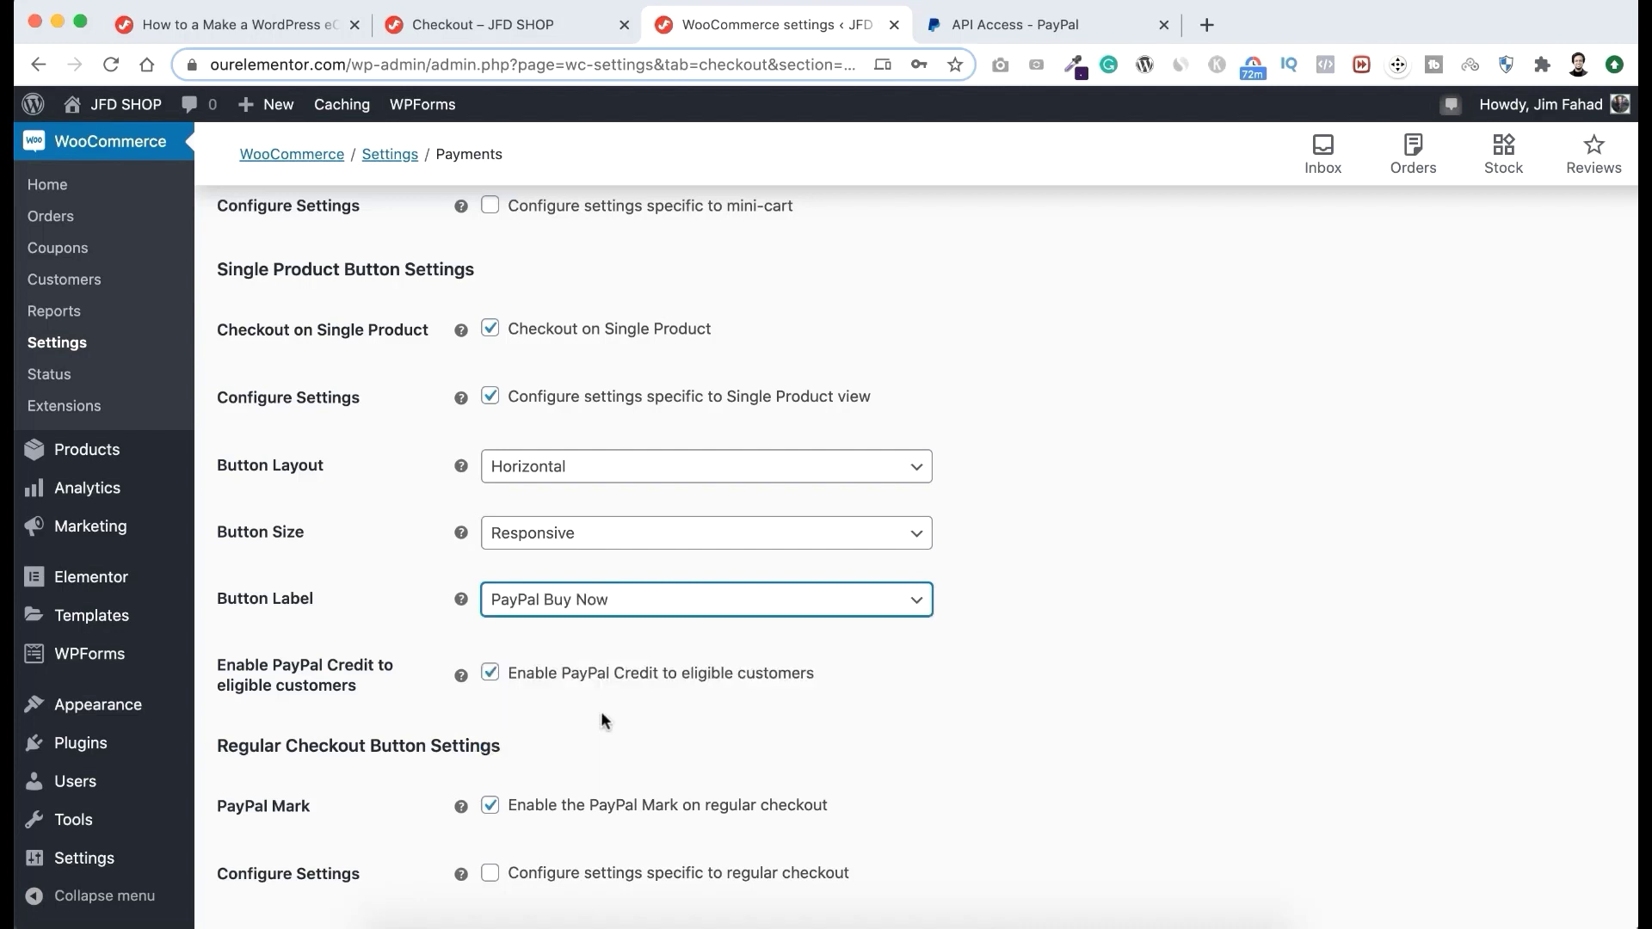
{"action": "scroll", "coordinate": [601, 714], "scroll_direction": "down", "scroll_amount": 3}
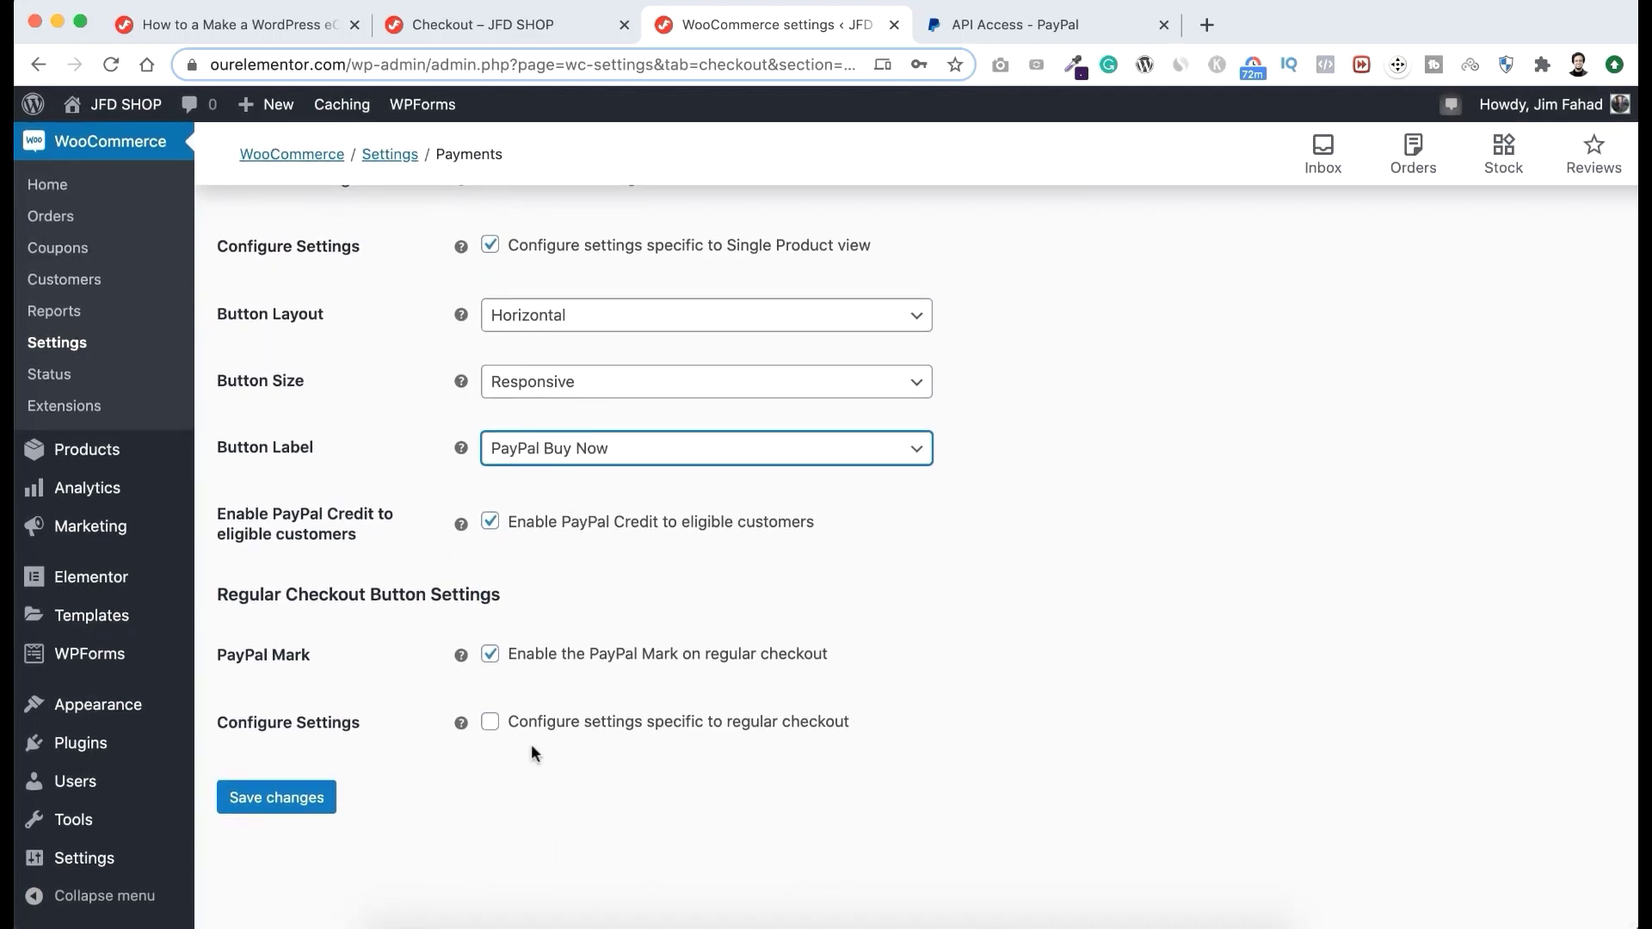
{"action": "left_click", "coordinate": [276, 796]}
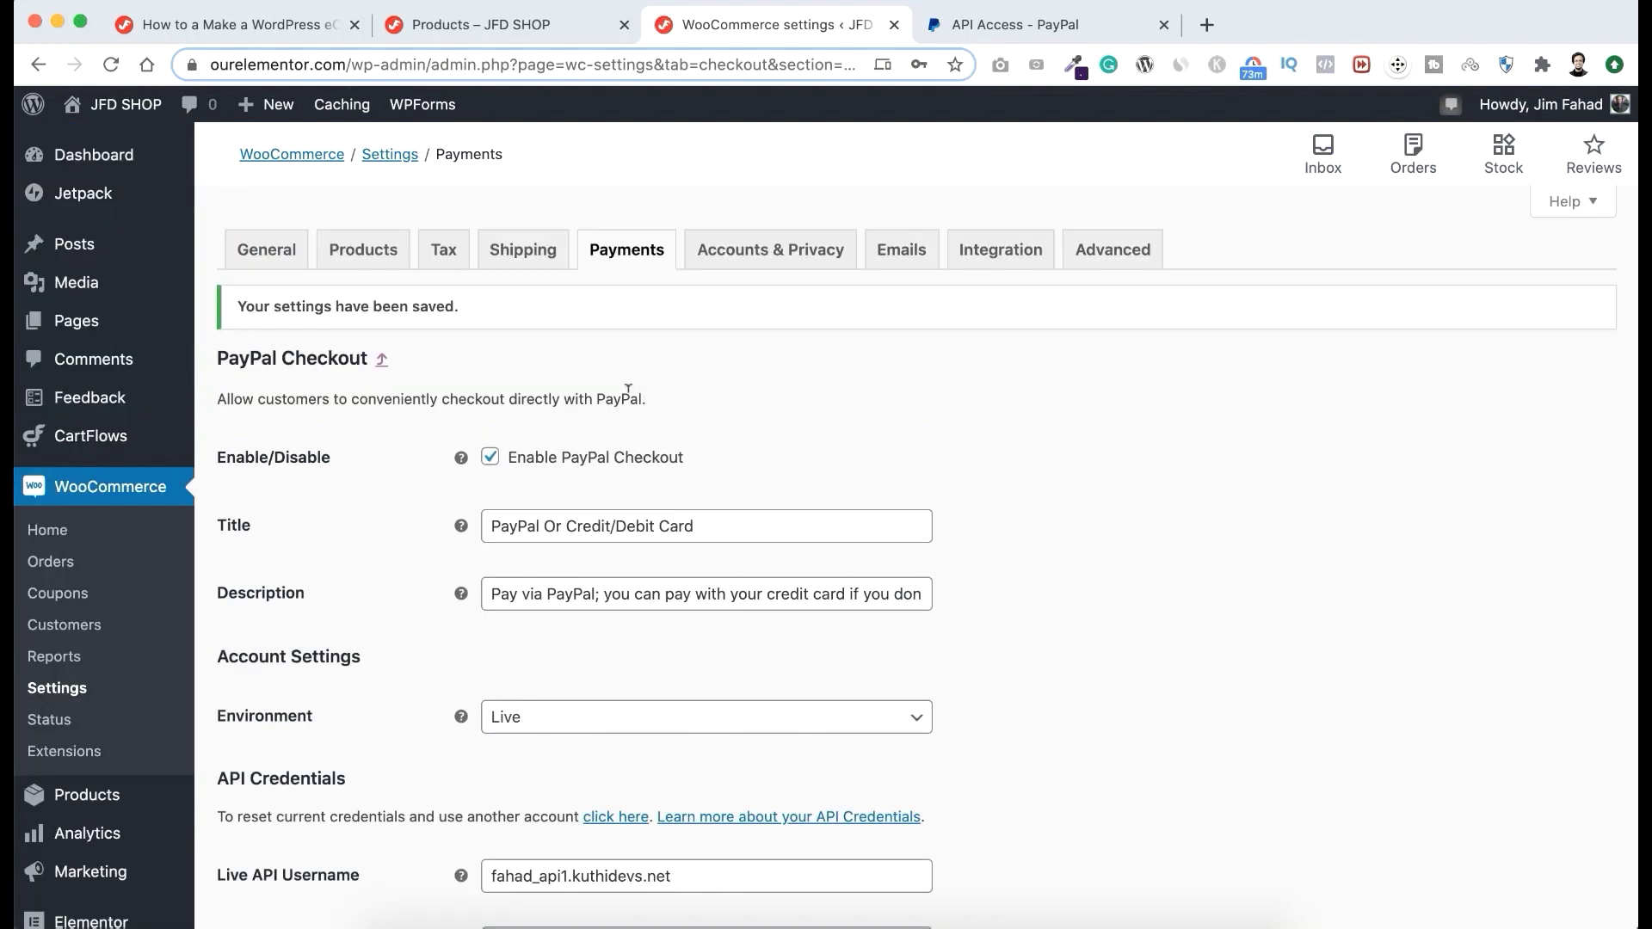
Step: In the store's Shop page, add the Casey Lightweight Down Rain Jacket, Chockstone Rock Tight and Down Sweater Jacket to the cart
{"action": "left_click", "coordinate": [515, 28]}
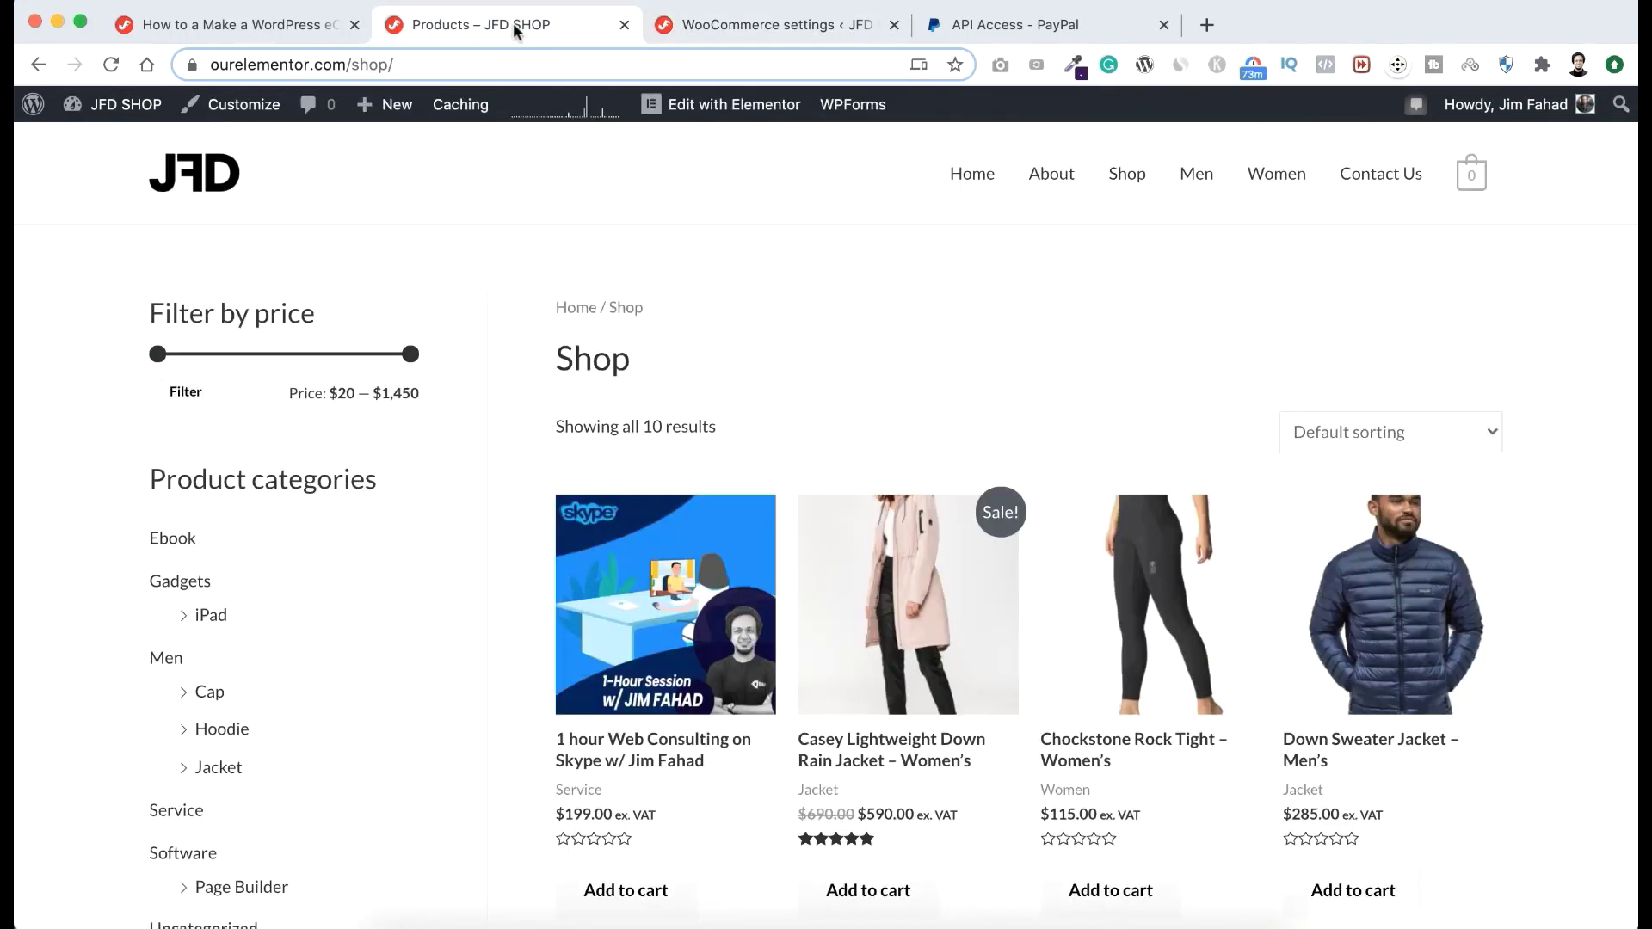
{"action": "scroll", "coordinate": [915, 435], "scroll_direction": "down", "scroll_amount": 3}
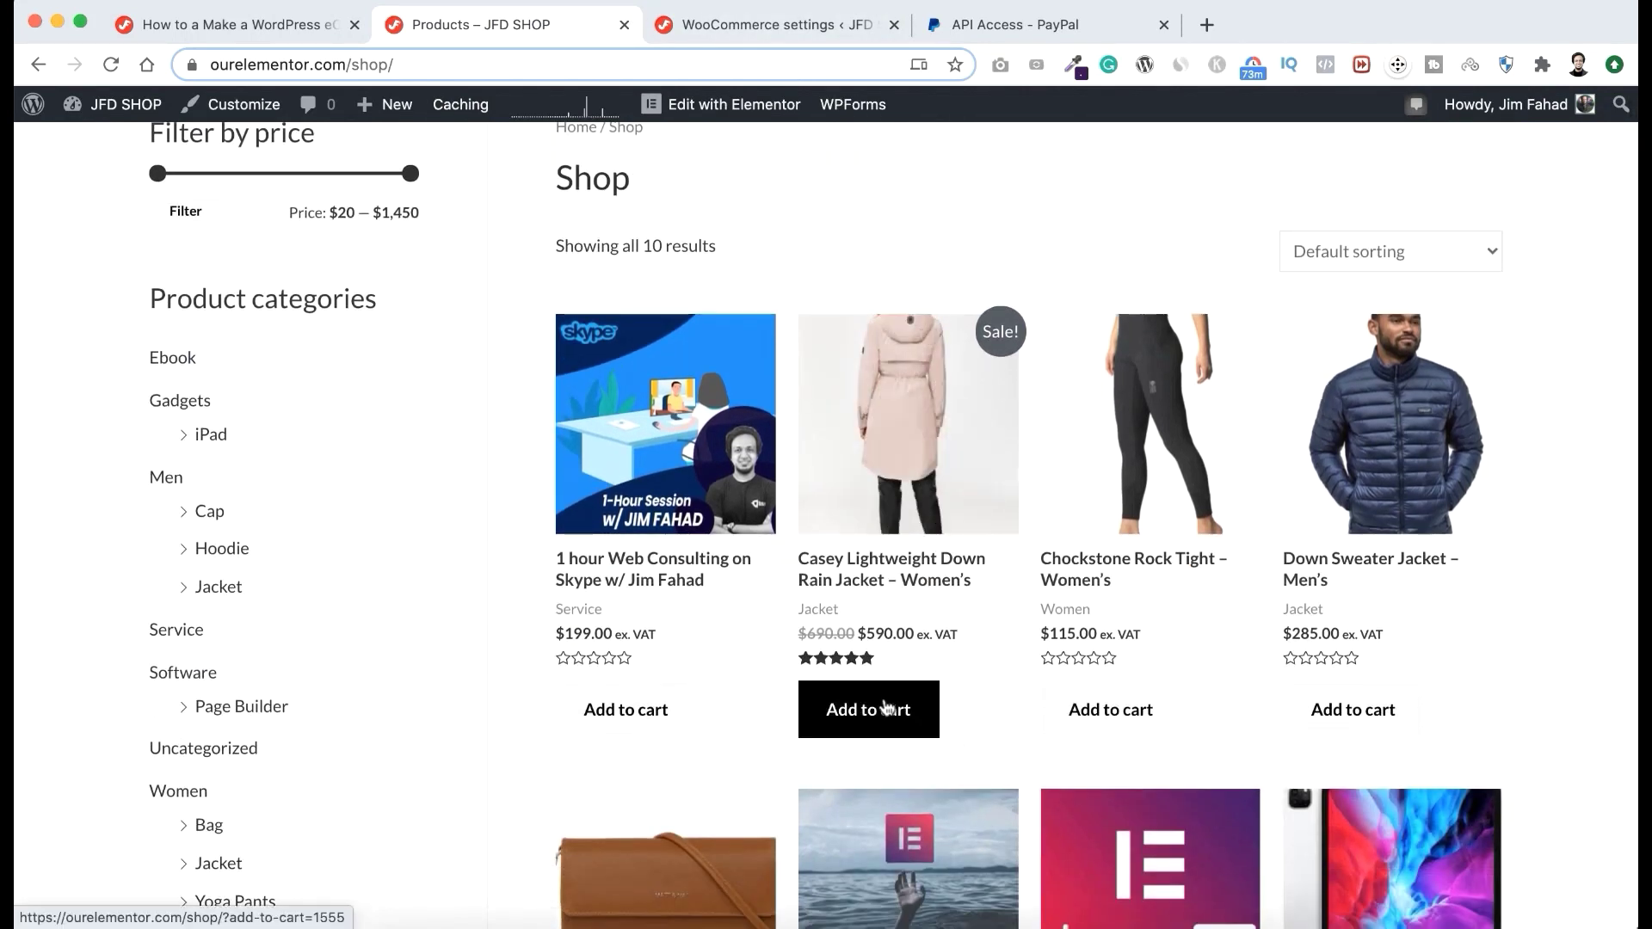
{"action": "left_click", "coordinate": [910, 706]}
{"action": "left_click", "coordinate": [1108, 709]}
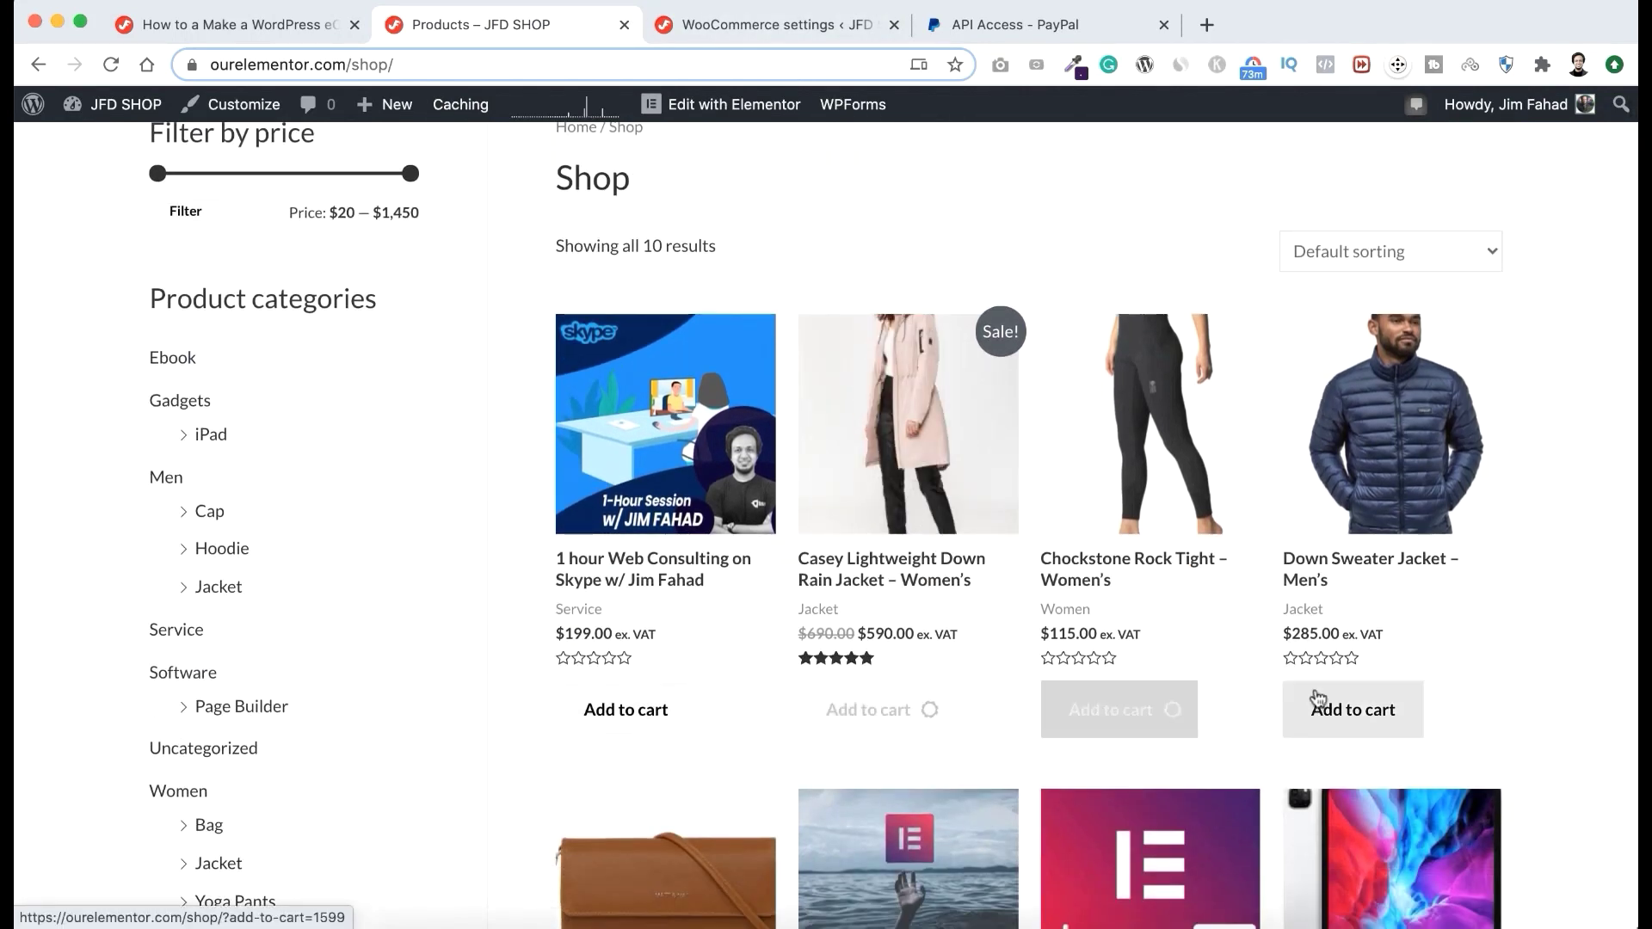
{"action": "left_click", "coordinate": [1348, 709]}
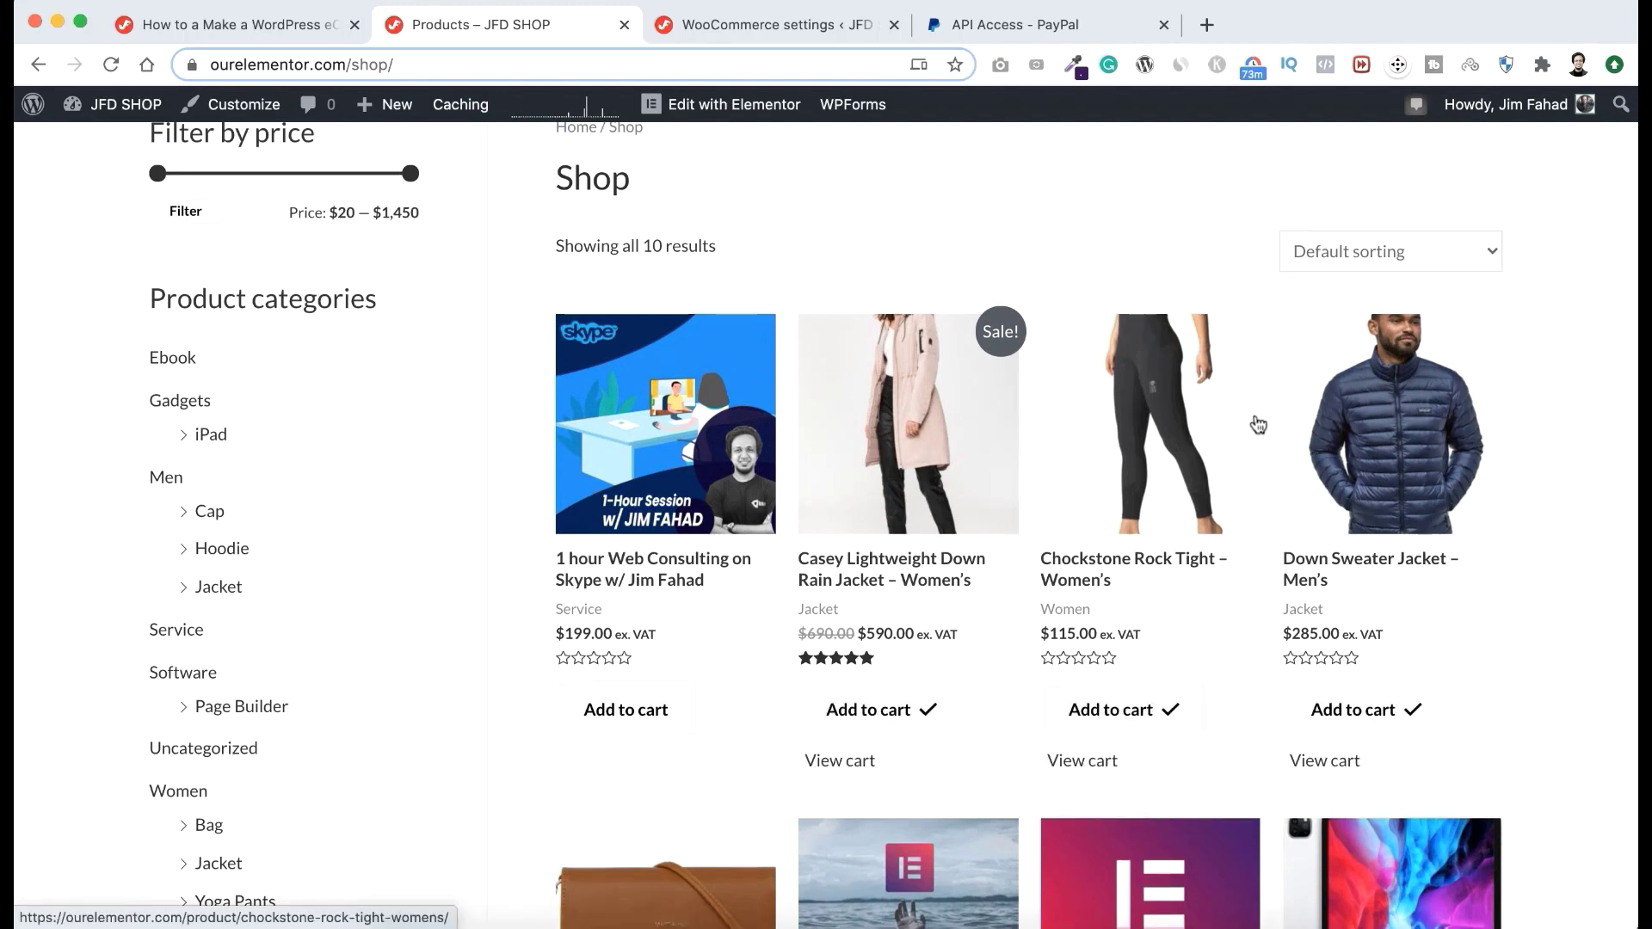
Step: Open the full cart page from the cart preview and examine the cart totals and payment options
{"action": "scroll", "coordinate": [1274, 395], "scroll_direction": "up", "scroll_amount": 3}
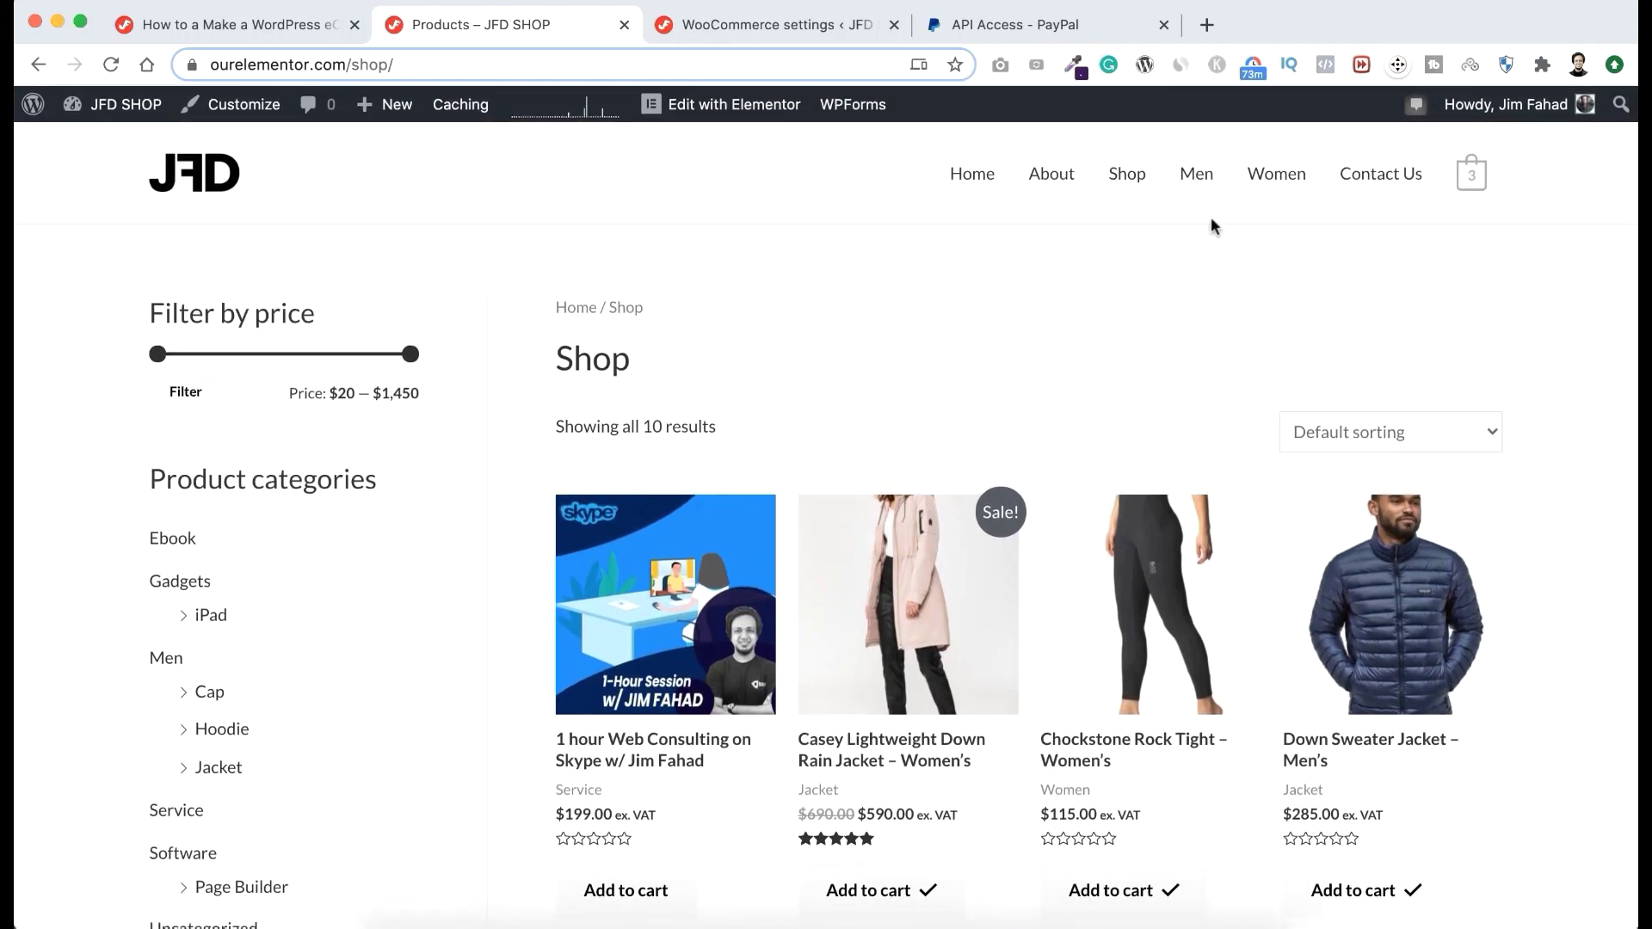
{"action": "mouse_move", "coordinate": [1473, 182]}
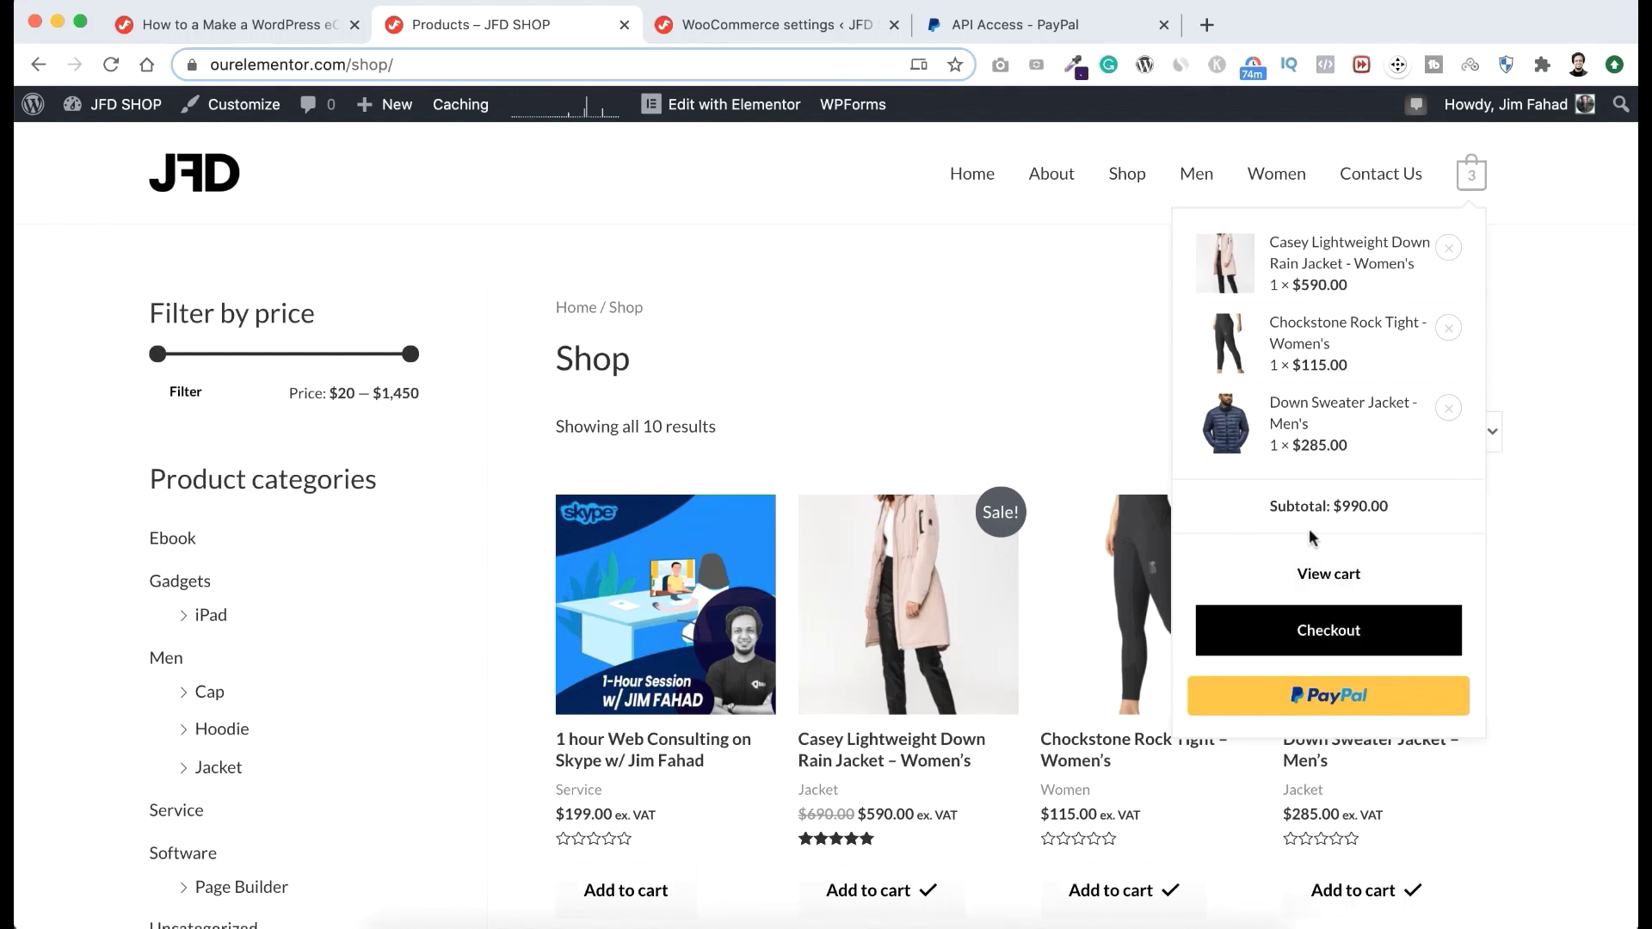
{"action": "left_click", "coordinate": [1264, 573]}
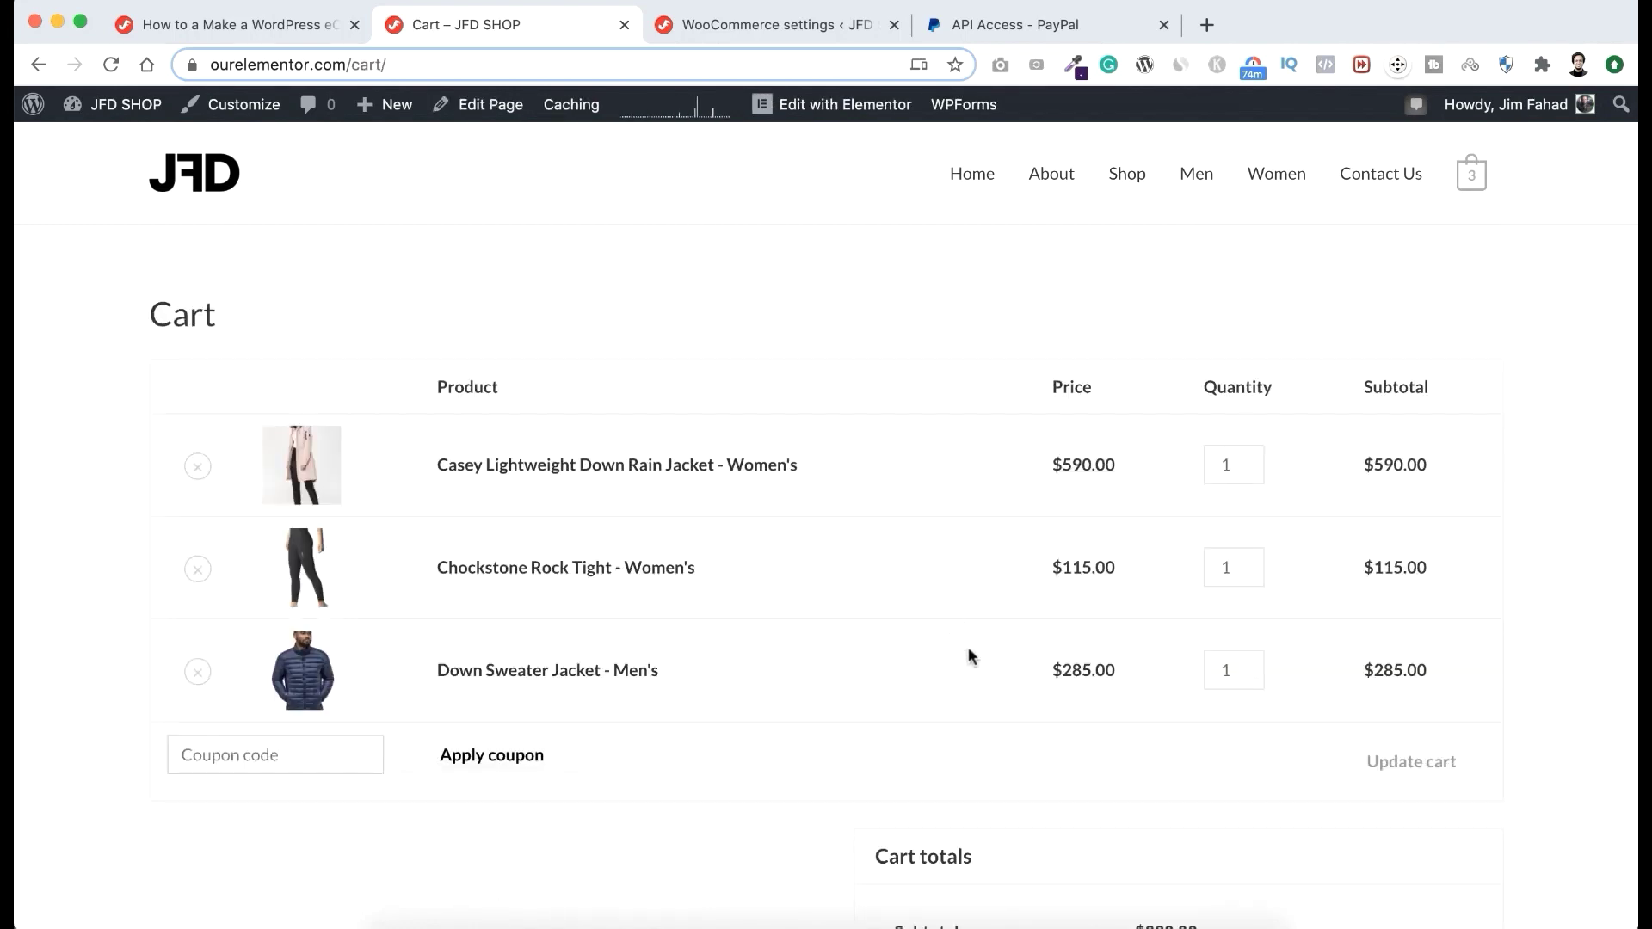
{"action": "scroll", "coordinate": [1030, 772], "scroll_direction": "down", "scroll_amount": 7}
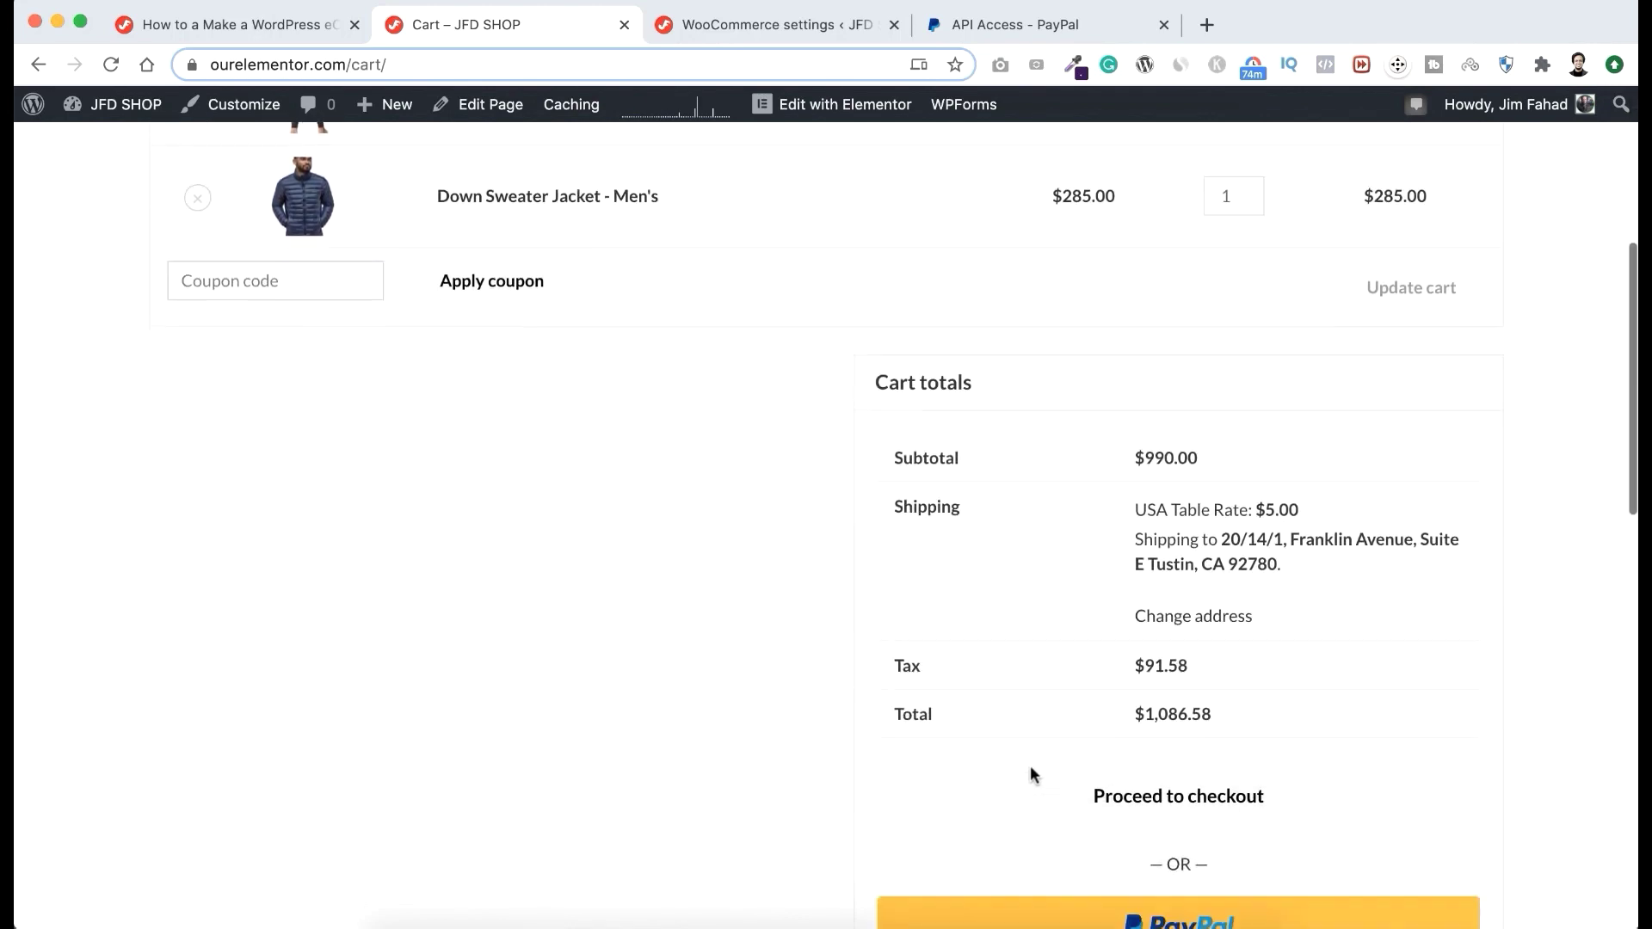
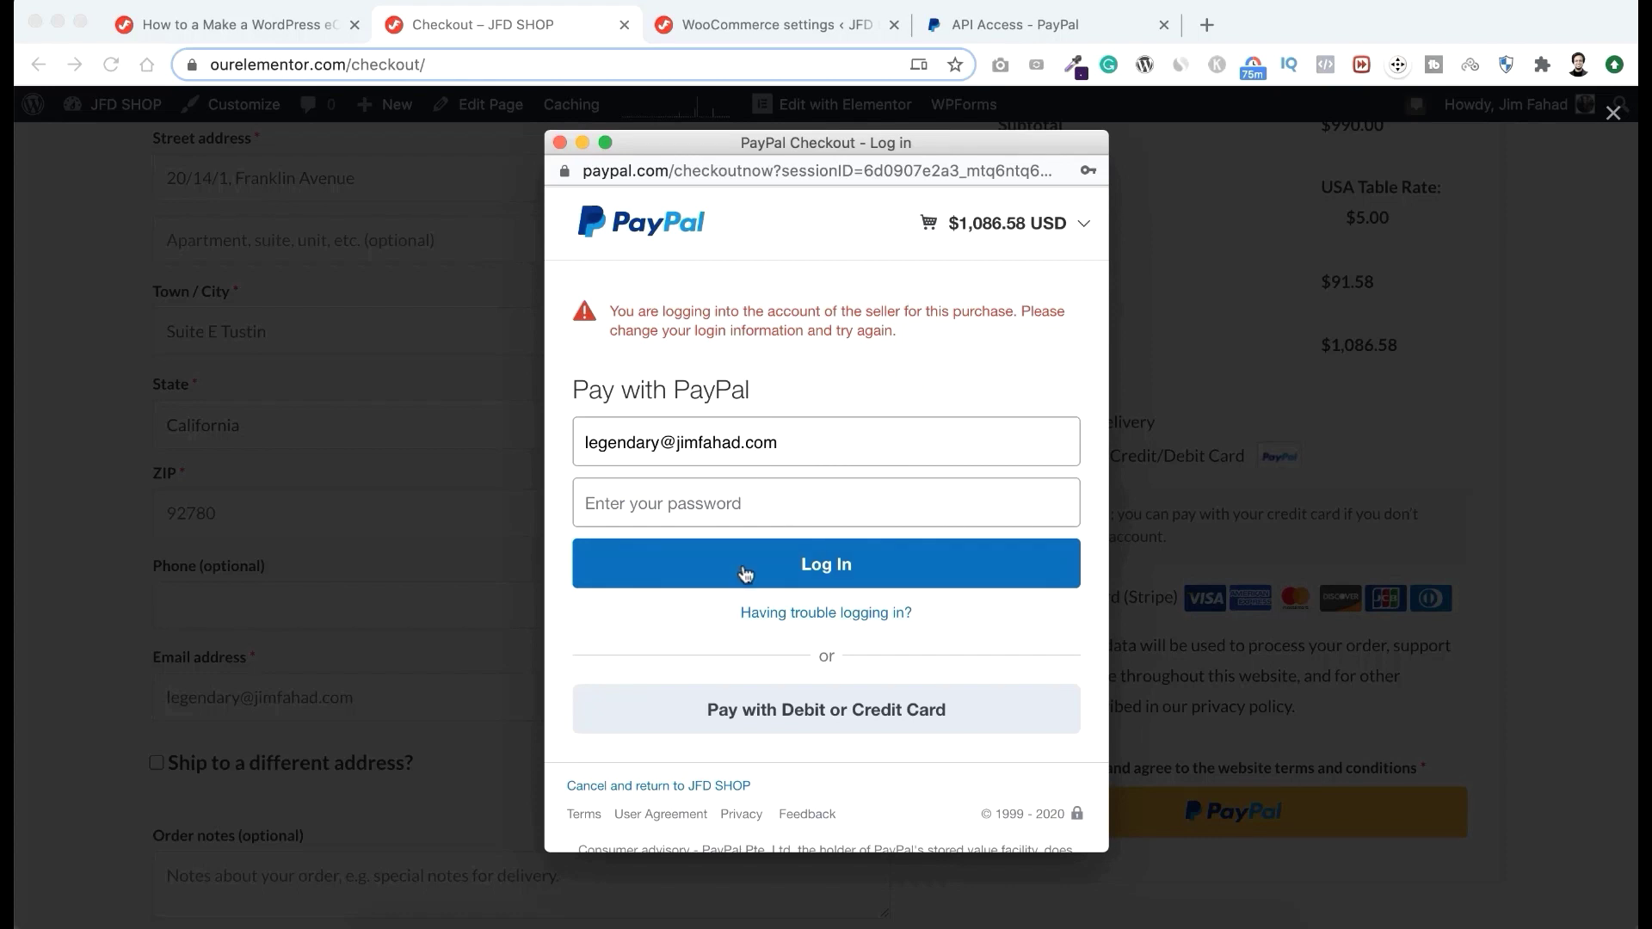
Step: Choose to pay with a debit or credit card in the PayPal checkout window, examine the guest checkout form, and close the window
{"action": "scroll", "coordinate": [715, 622], "scroll_direction": "down", "scroll_amount": 2}
{"action": "scroll", "coordinate": [715, 623], "scroll_direction": "up", "scroll_amount": 2}
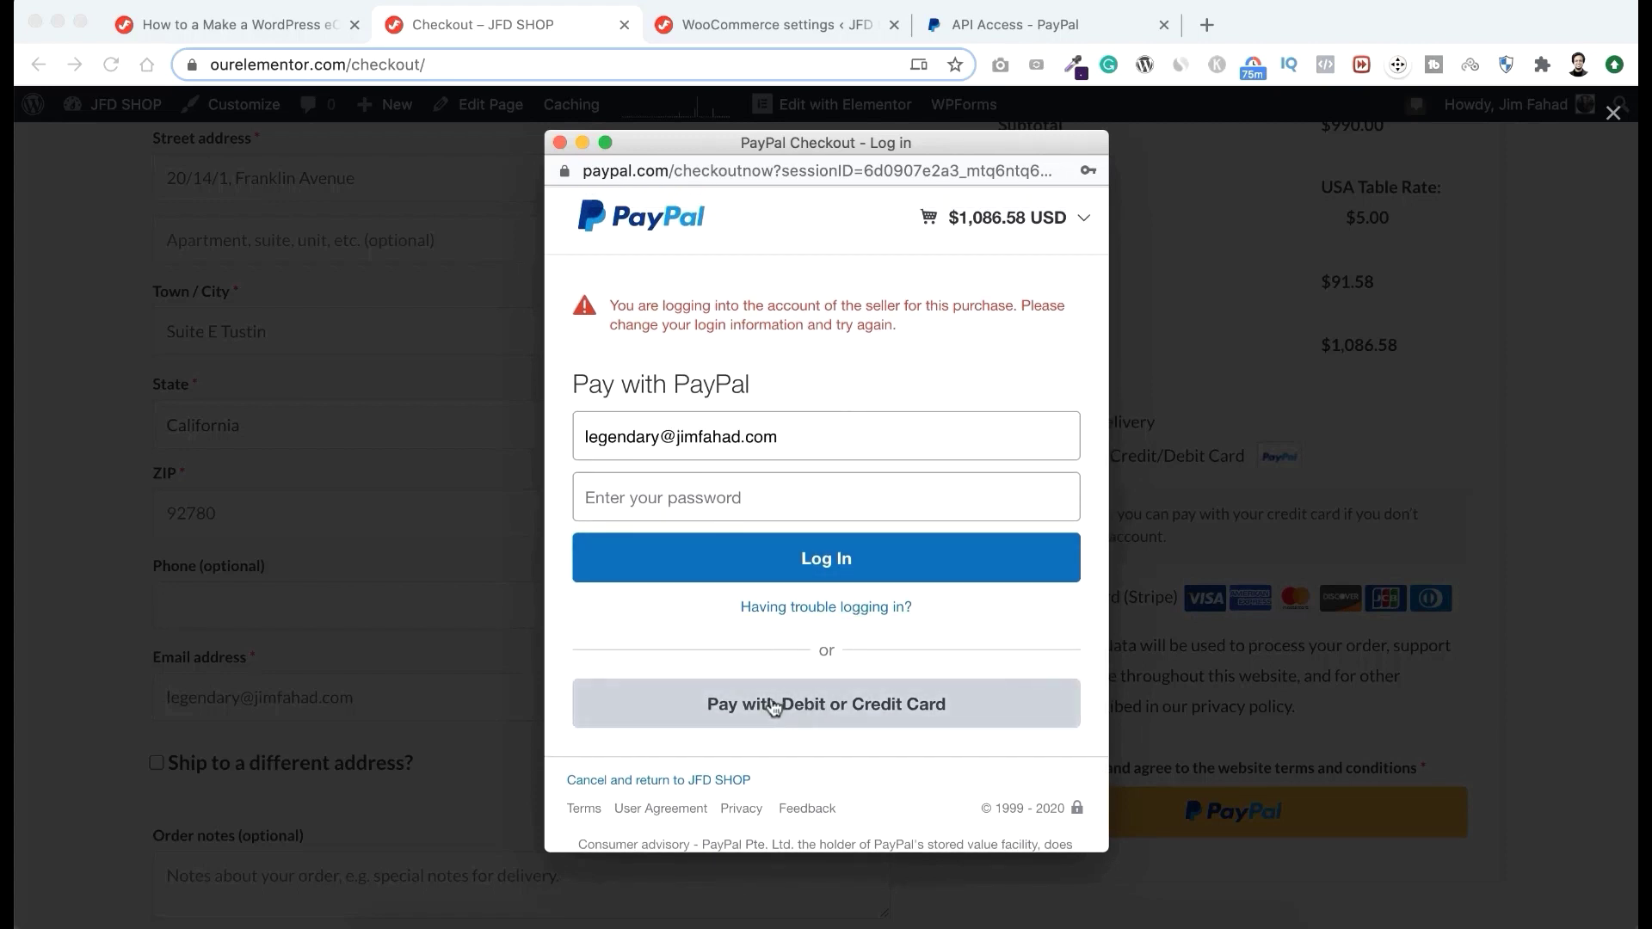
{"action": "left_click", "coordinate": [824, 714]}
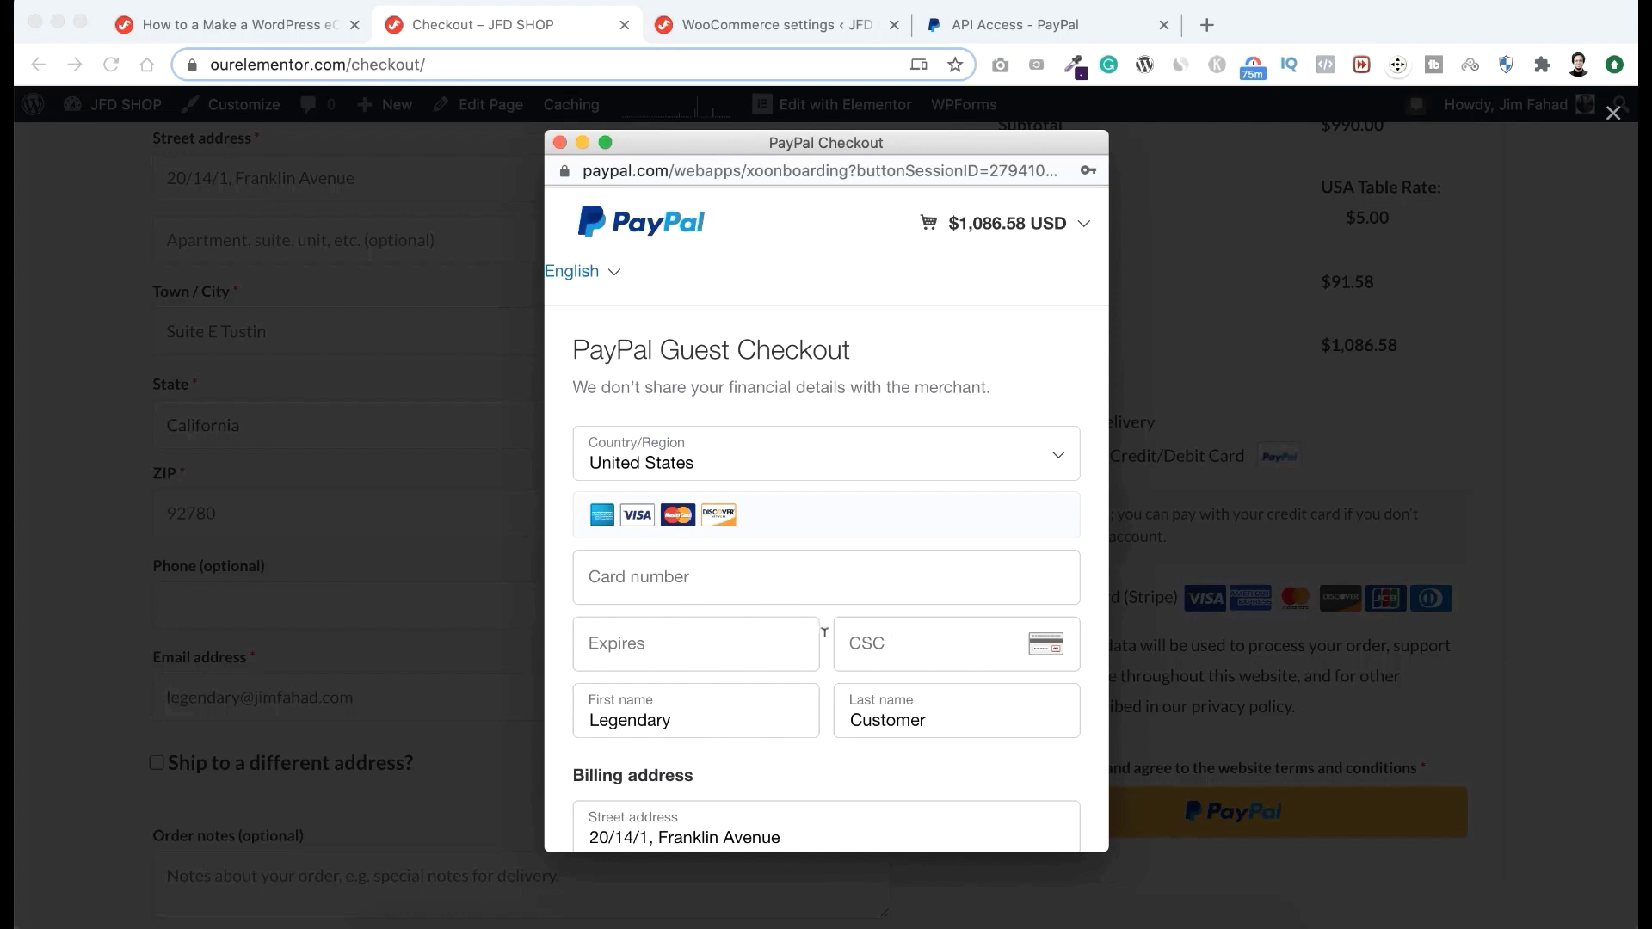
{"action": "scroll", "coordinate": [778, 689], "scroll_direction": "down", "scroll_amount": 15}
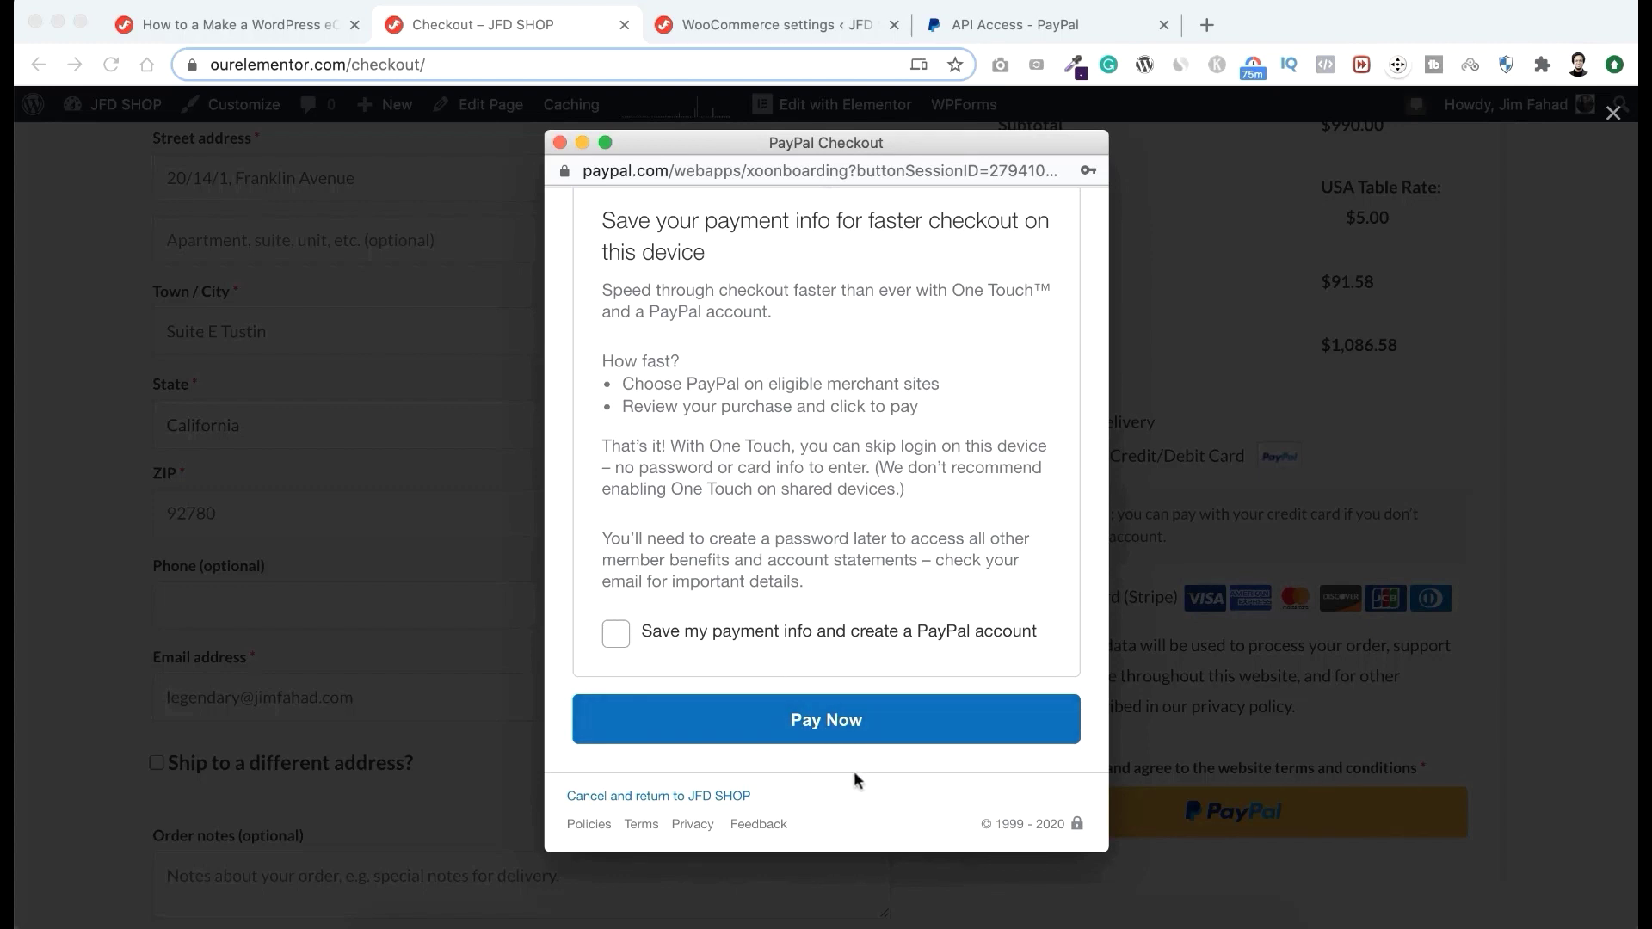
{"action": "left_click", "coordinate": [559, 142]}
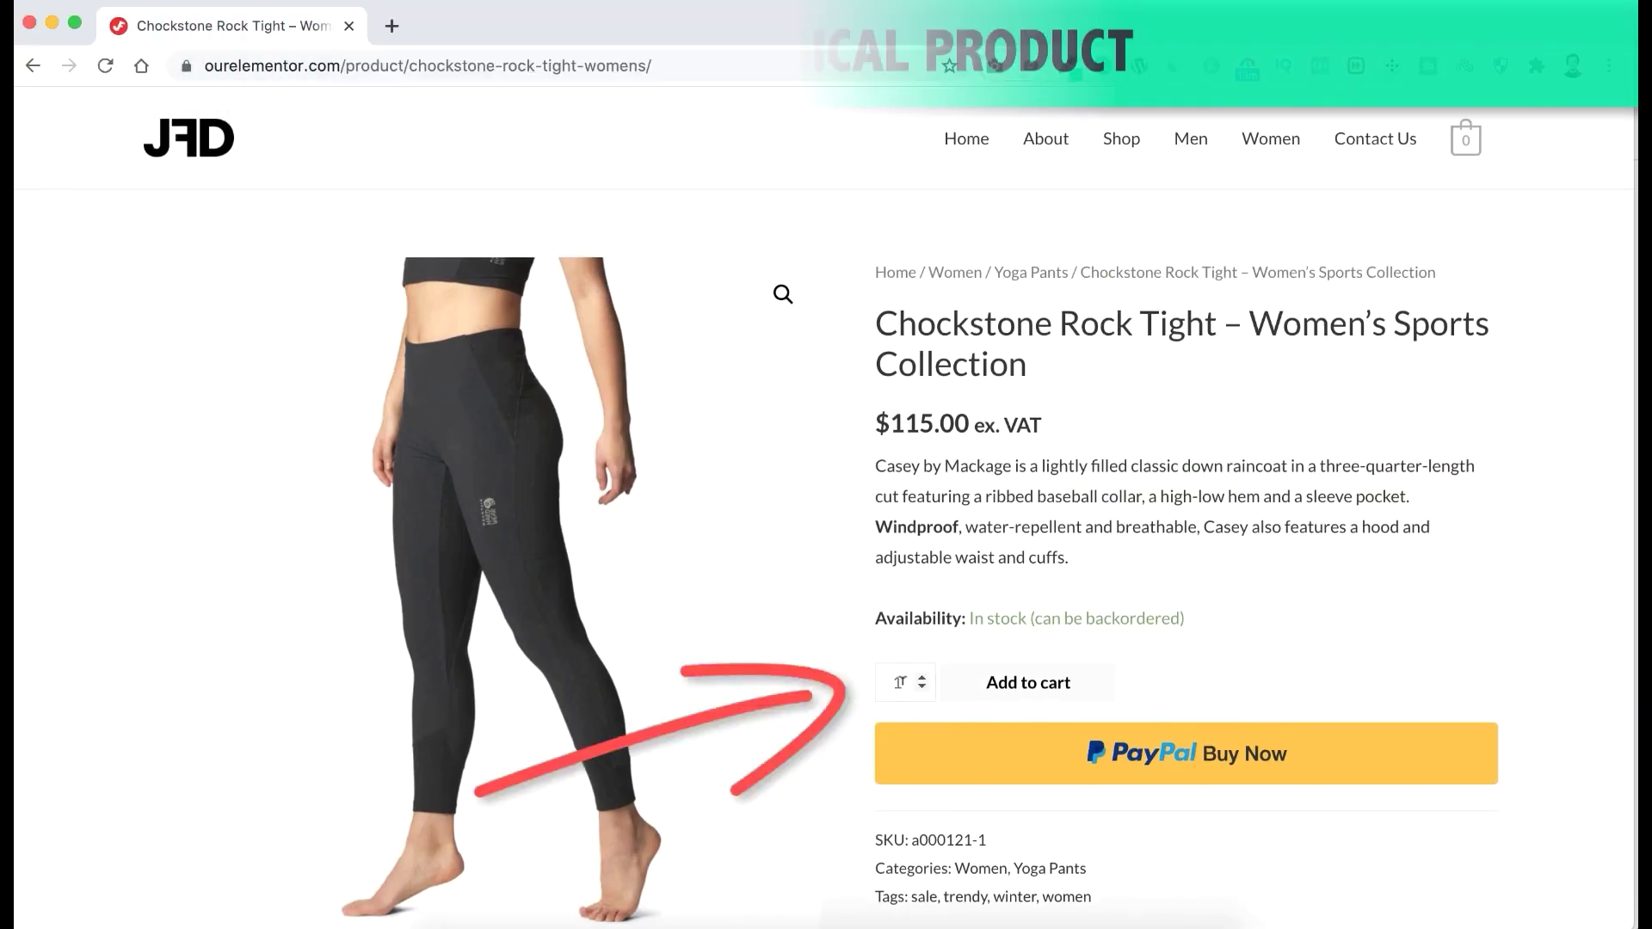
Step: View the Chockstone Rock Tight, eBook and Elementor Pro product pages and follow Elementor Pro's purchase link
{"action": "scroll", "coordinate": [821, 507], "scroll_direction": "down", "scroll_amount": 1}
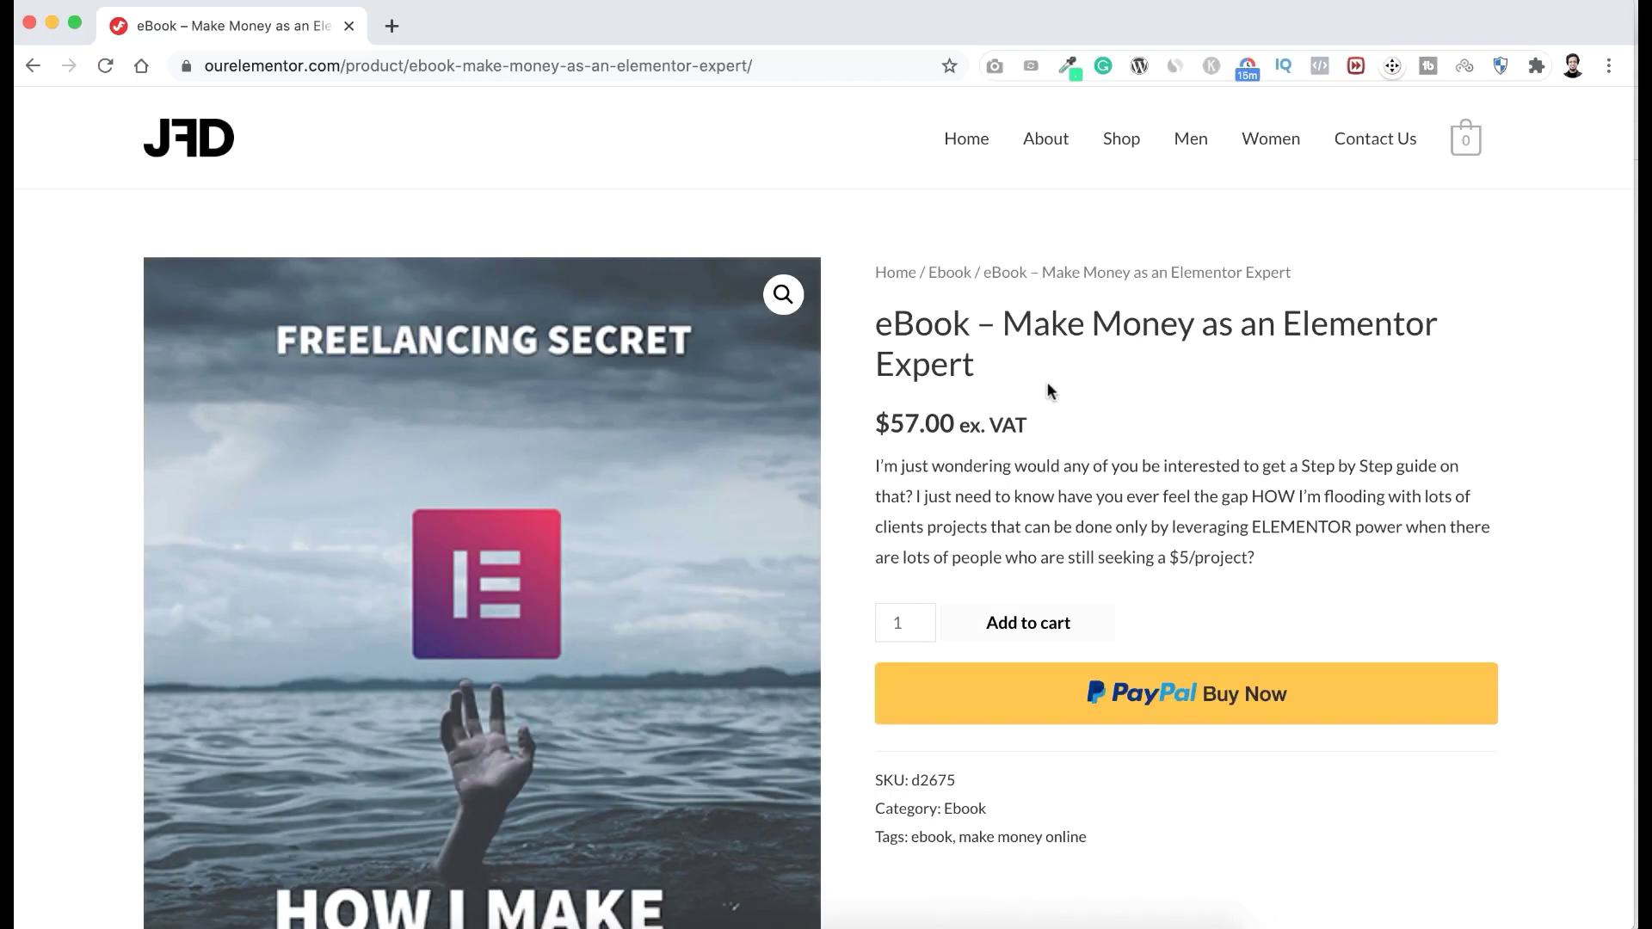
{"action": "scroll", "coordinate": [1017, 499], "scroll_direction": "down", "scroll_amount": 1}
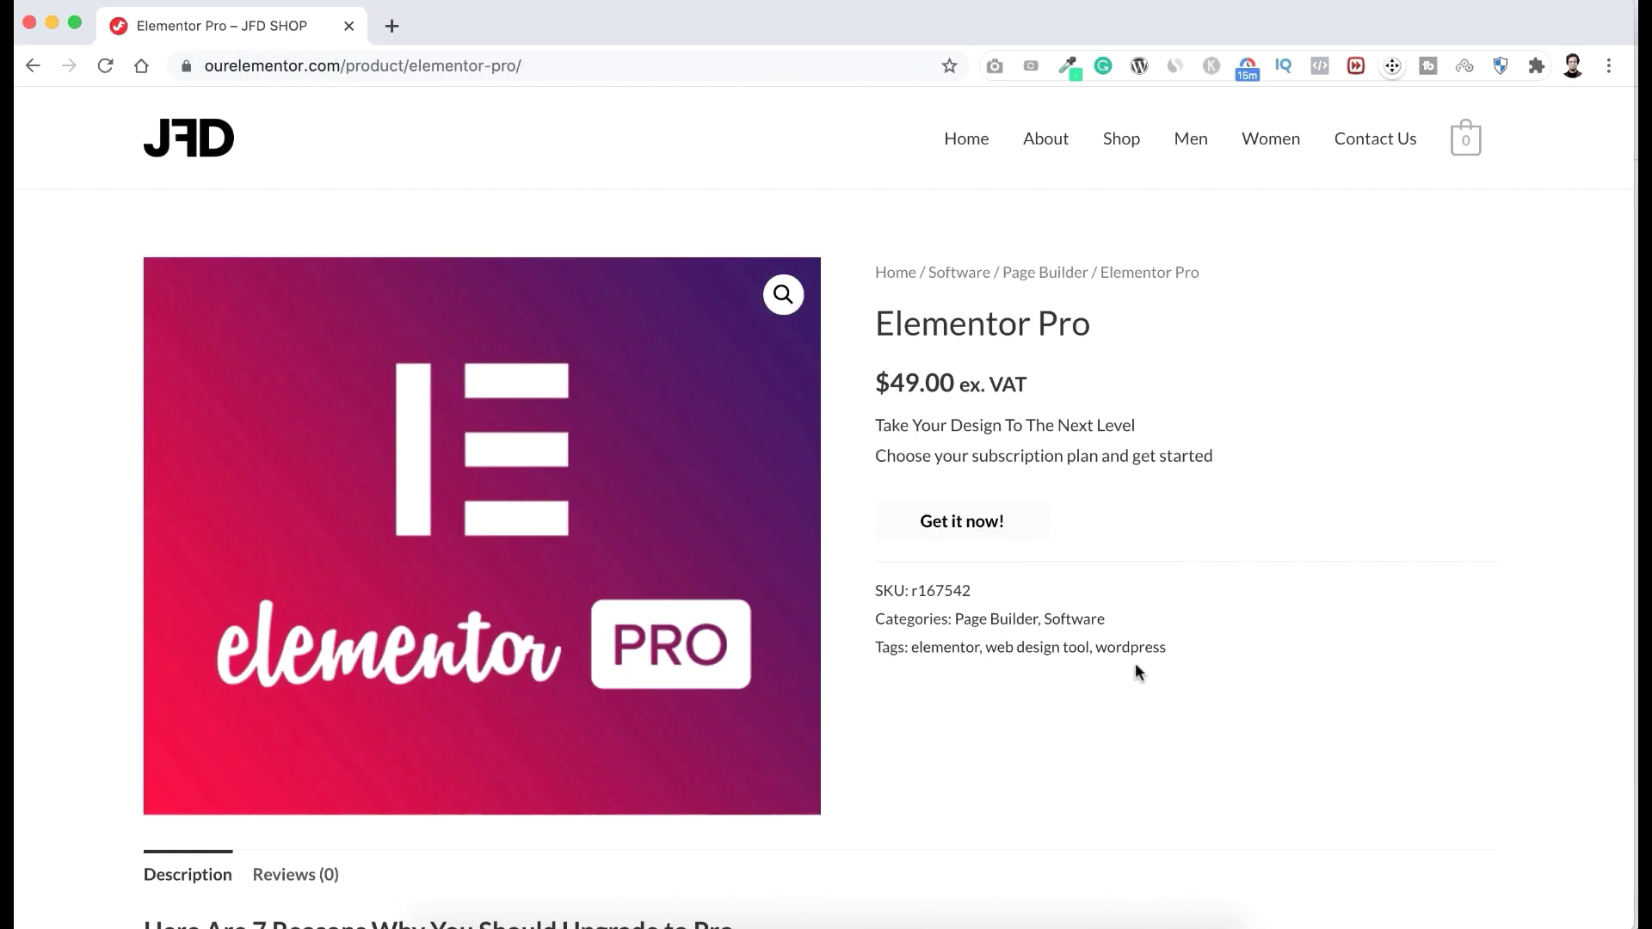
{"action": "left_click", "coordinate": [958, 534]}
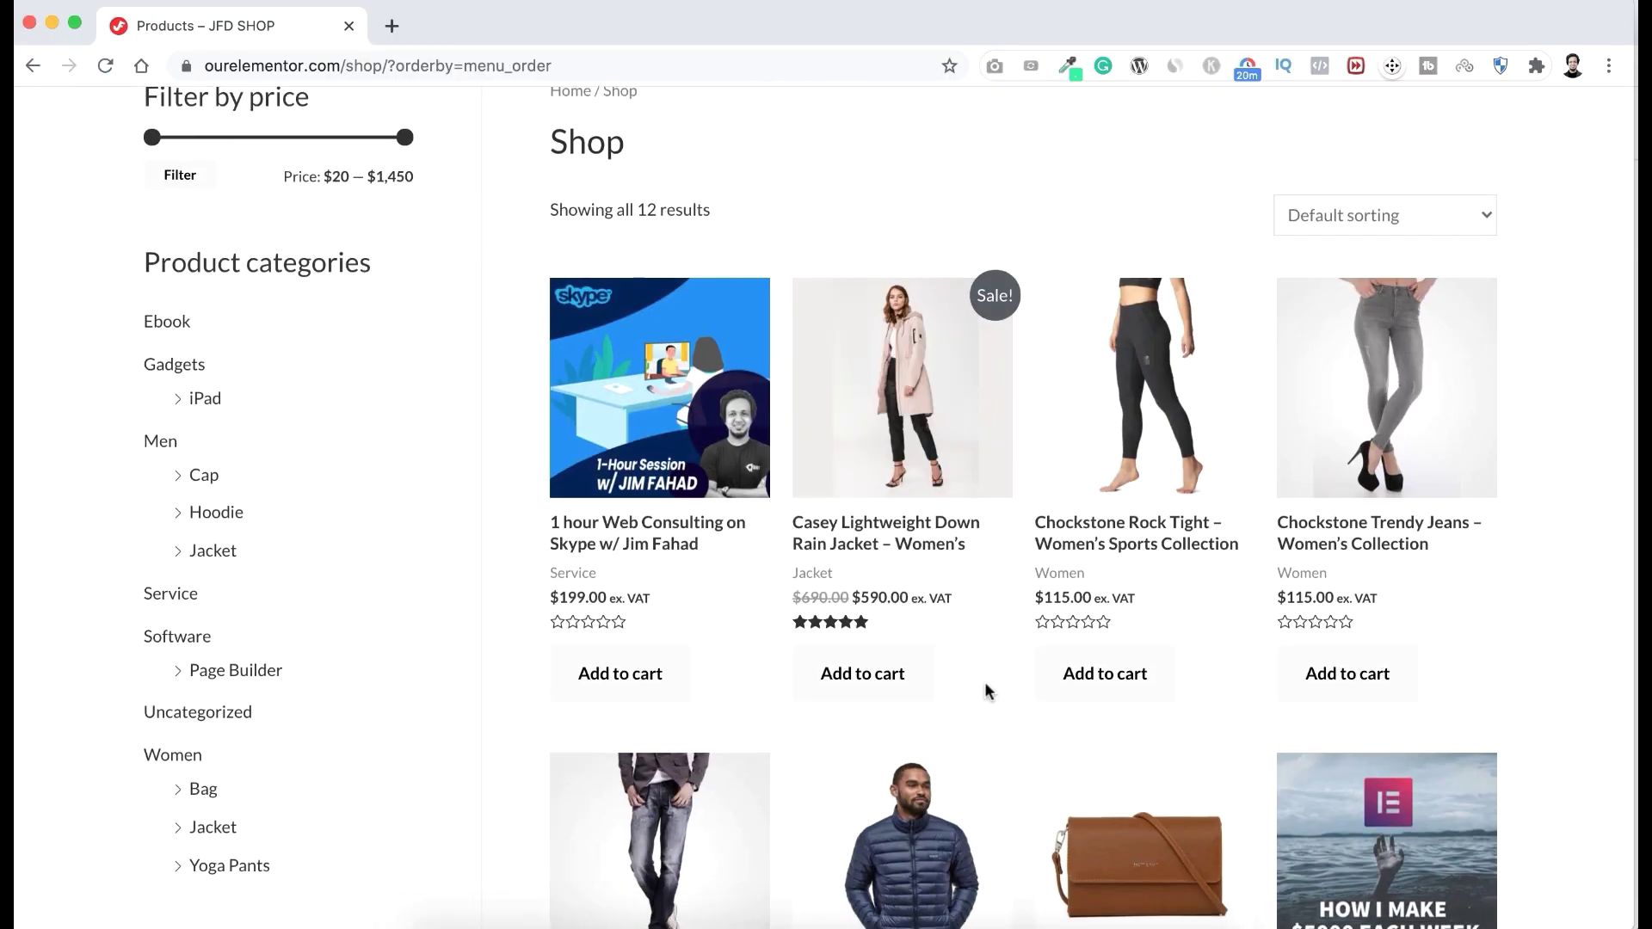
Step: Add the Casey Lightweight Down Rain Jacket and the Chockstone Rock Tight – Women's Sports Collection to the cart from the Shop page
{"action": "scroll", "coordinate": [985, 685], "scroll_direction": "up", "scroll_amount": 1}
{"action": "left_click", "coordinate": [863, 700]}
{"action": "left_click", "coordinate": [1106, 700]}
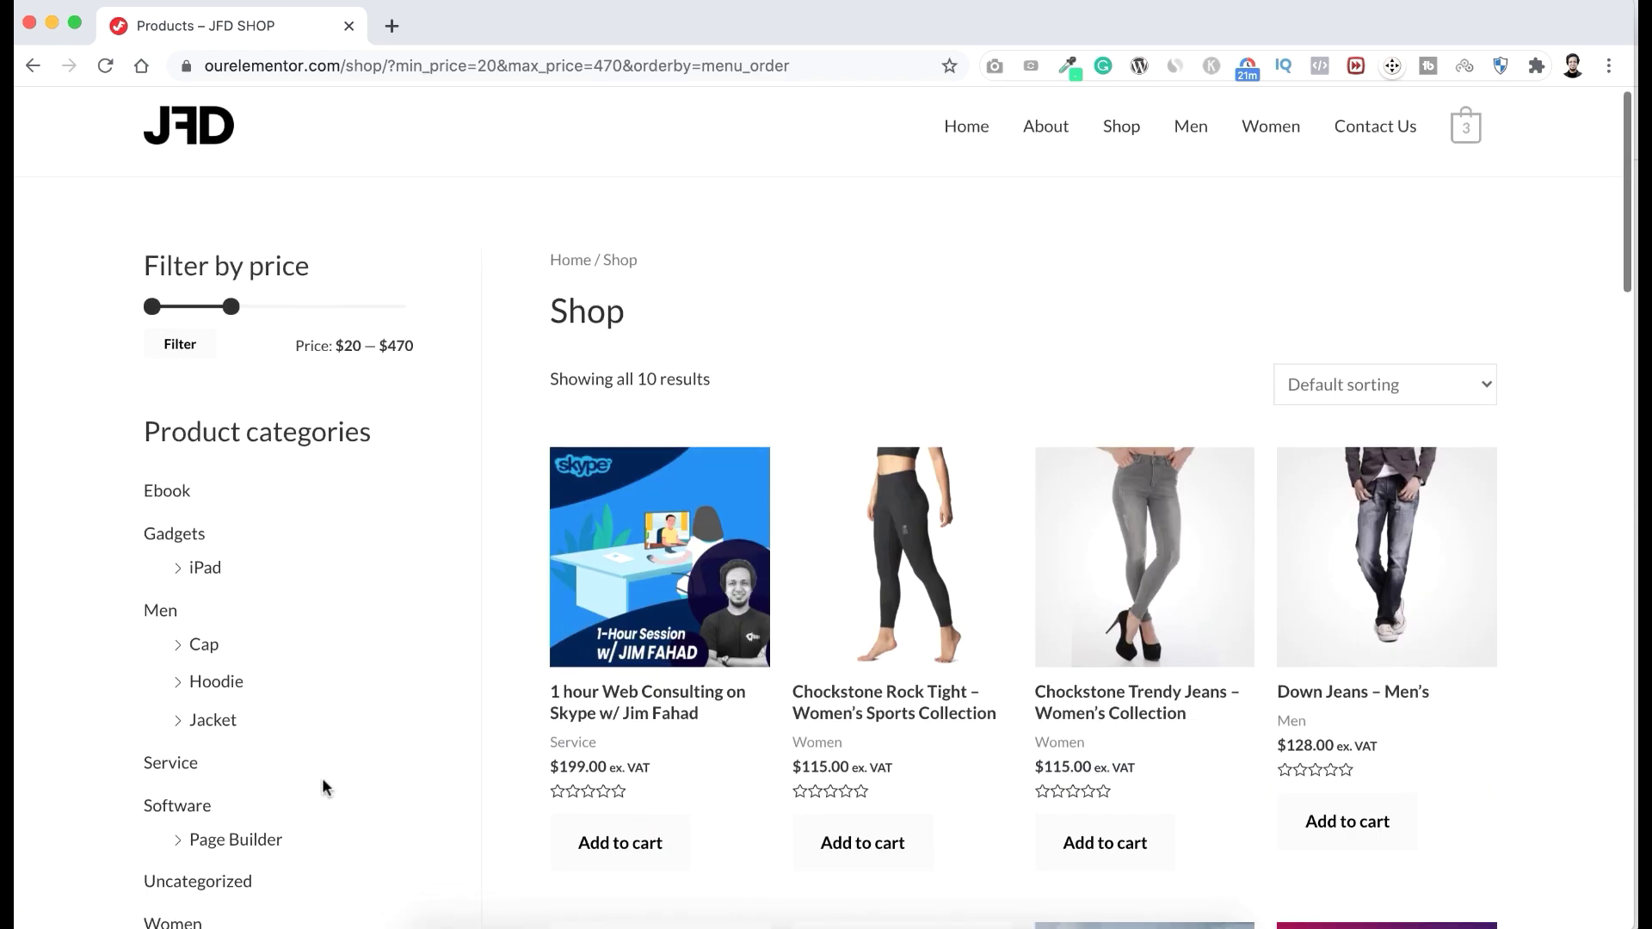
Step: Update the cart with a quantity of 3 for the Chockstone Rock Tight - Women's Sports Collection
{"action": "scroll", "coordinate": [344, 774], "scroll_direction": "down", "scroll_amount": 10}
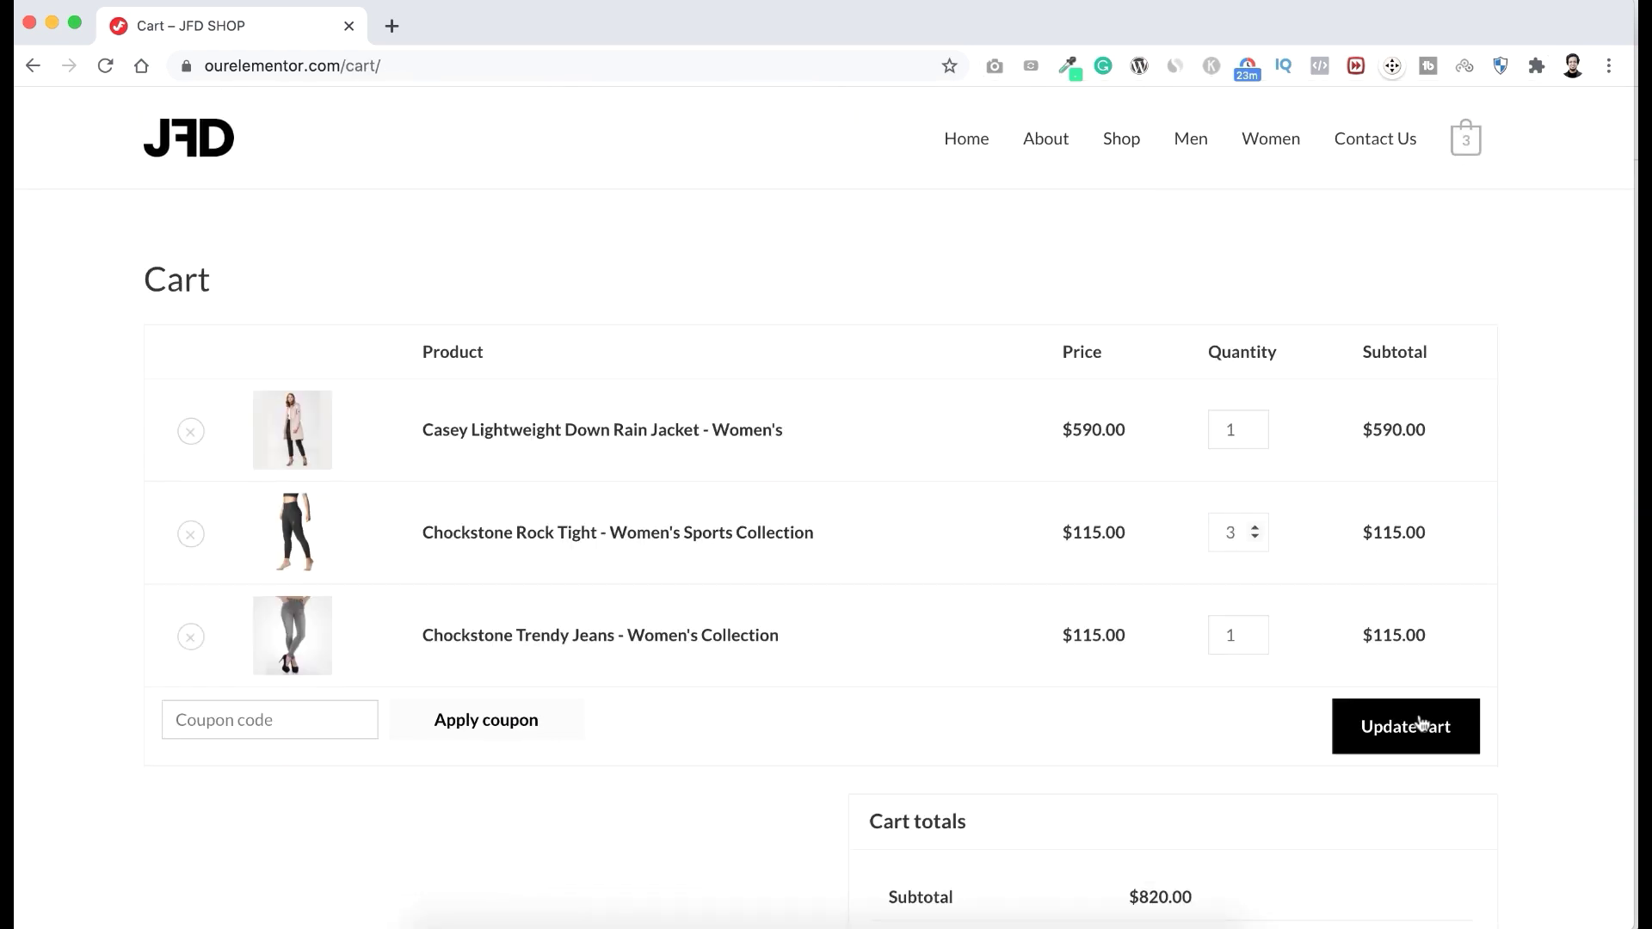
{"action": "left_click", "coordinate": [1412, 726]}
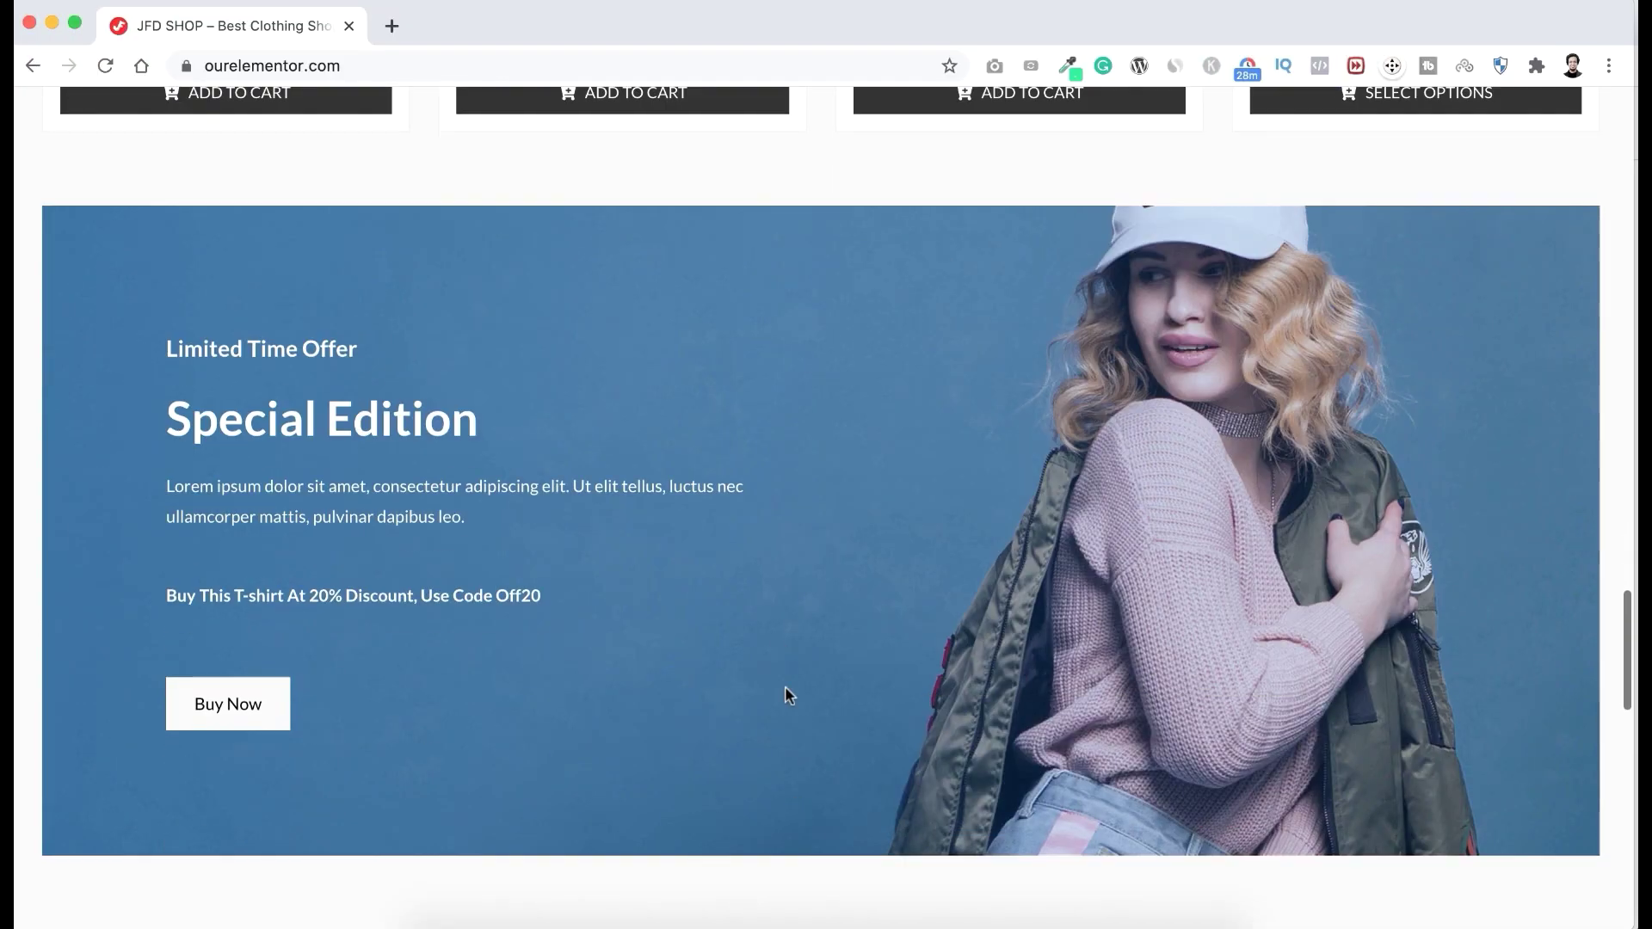
{"action": "scroll", "coordinate": [785, 685], "scroll_direction": "down", "scroll_amount": 15}
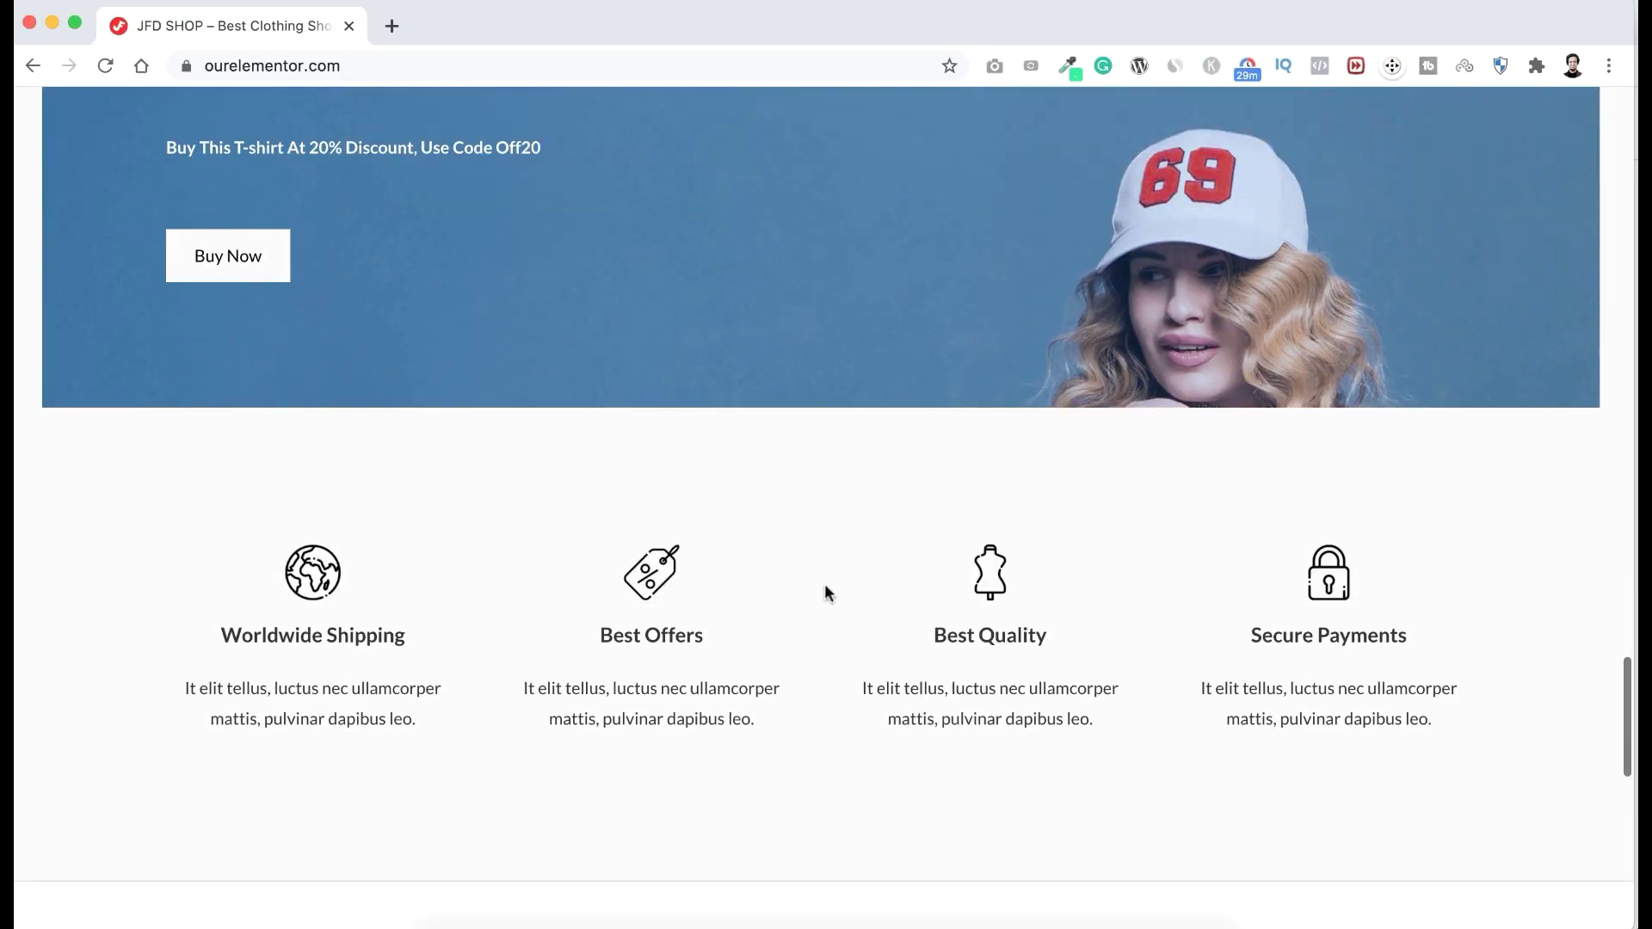